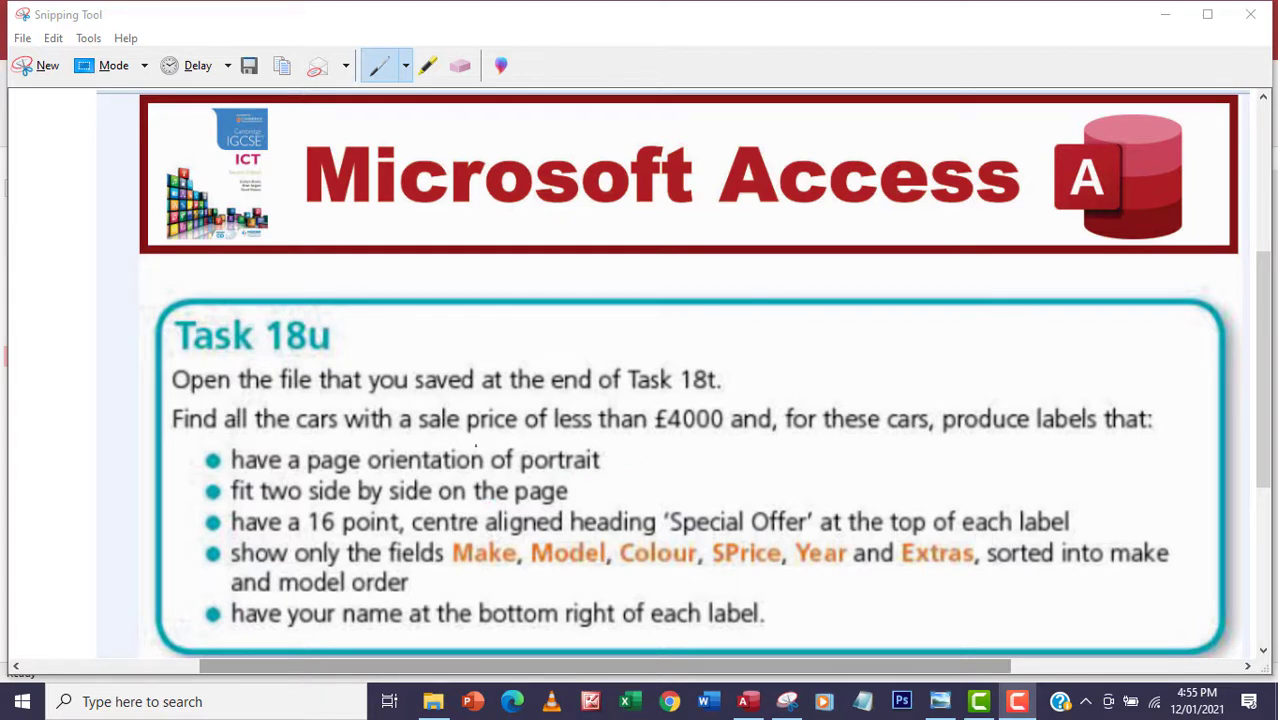
Step: Draw red underlines under 'cars' and '£4000' on the Task 18u instruction sheet
left_click(327, 436)
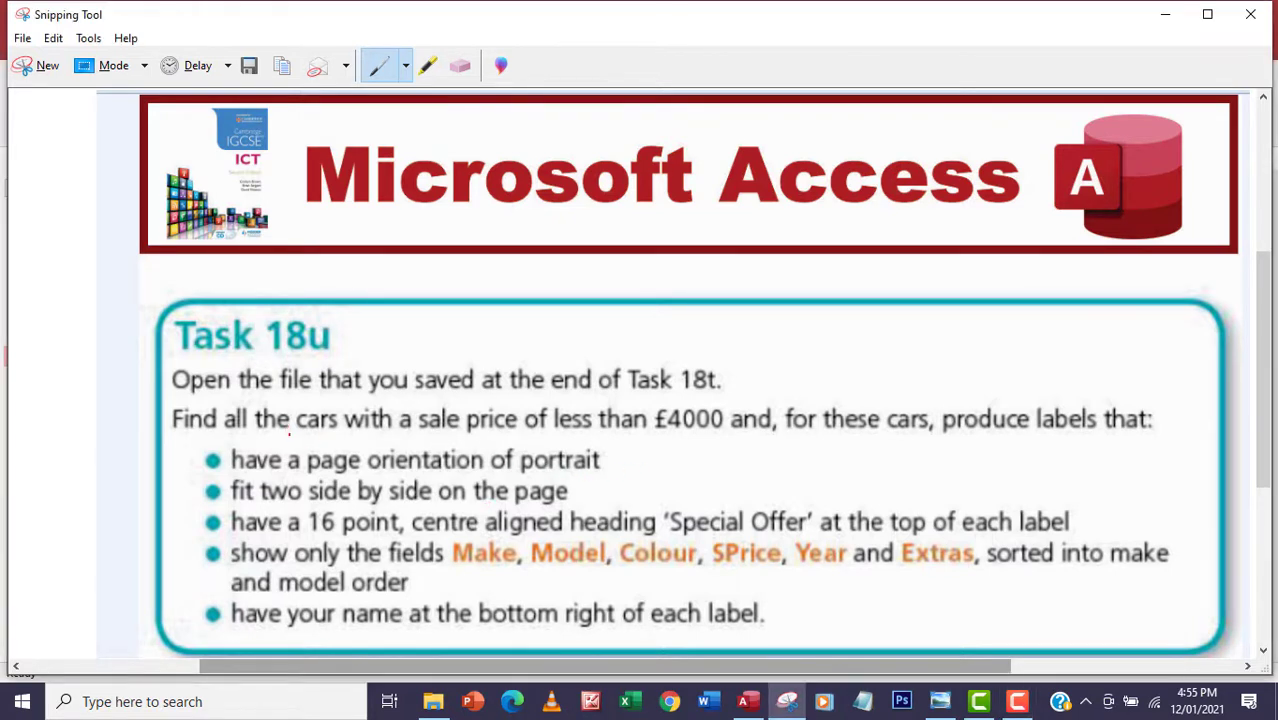
left_click_drag(289, 433, 342, 432)
left_click_drag(651, 438, 716, 443)
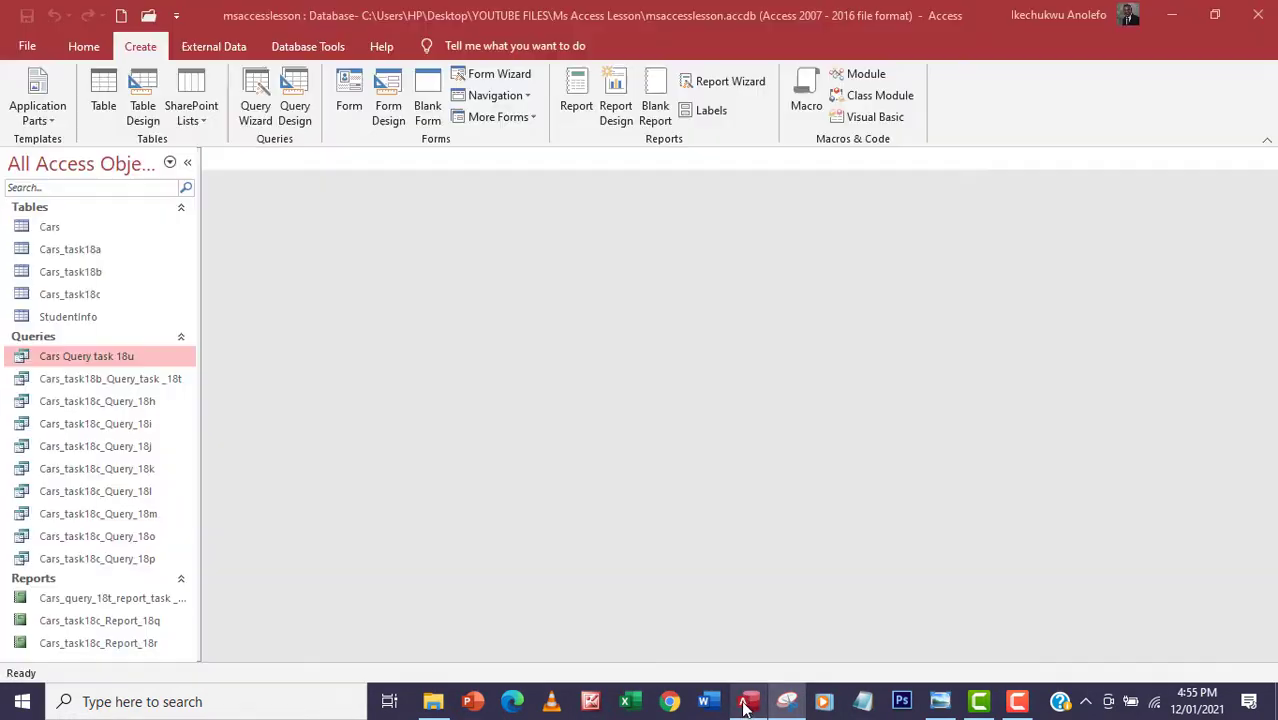
Step: Check Cars Query task 18u's SPrice <4000 criterion in Design View, run it for 15 cars, close it
left_click(744, 701)
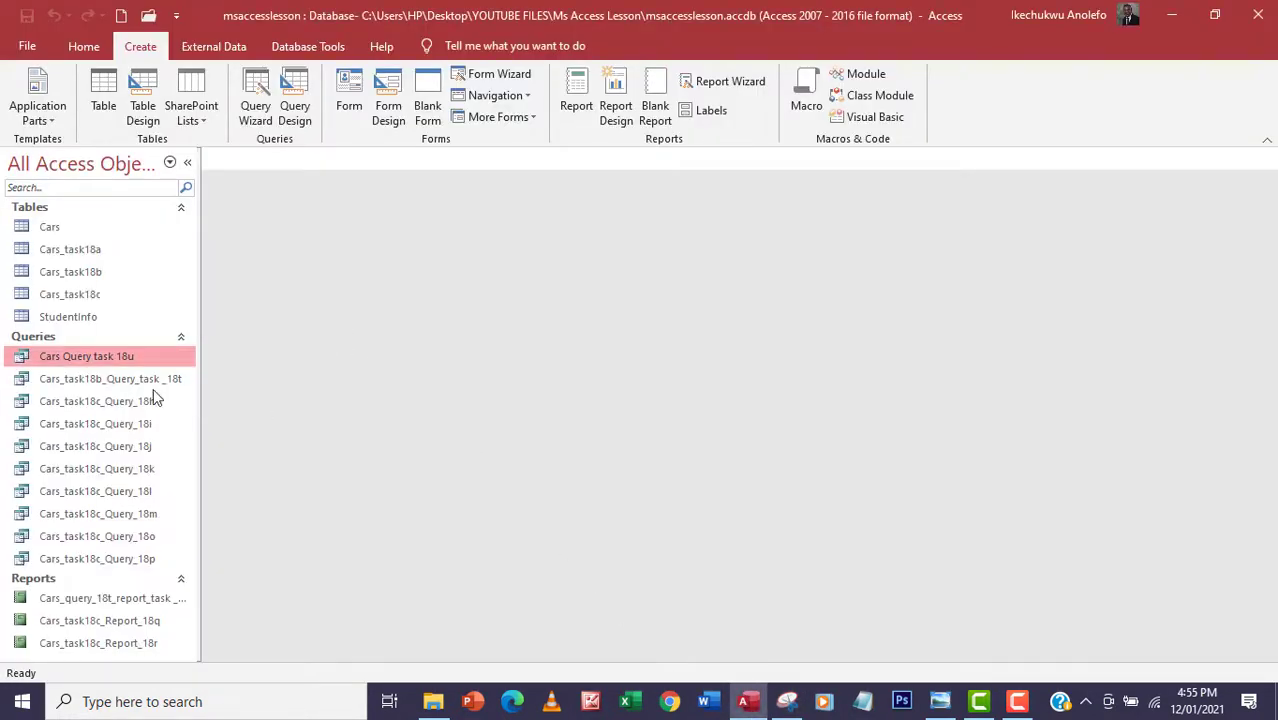
double_click(100, 360)
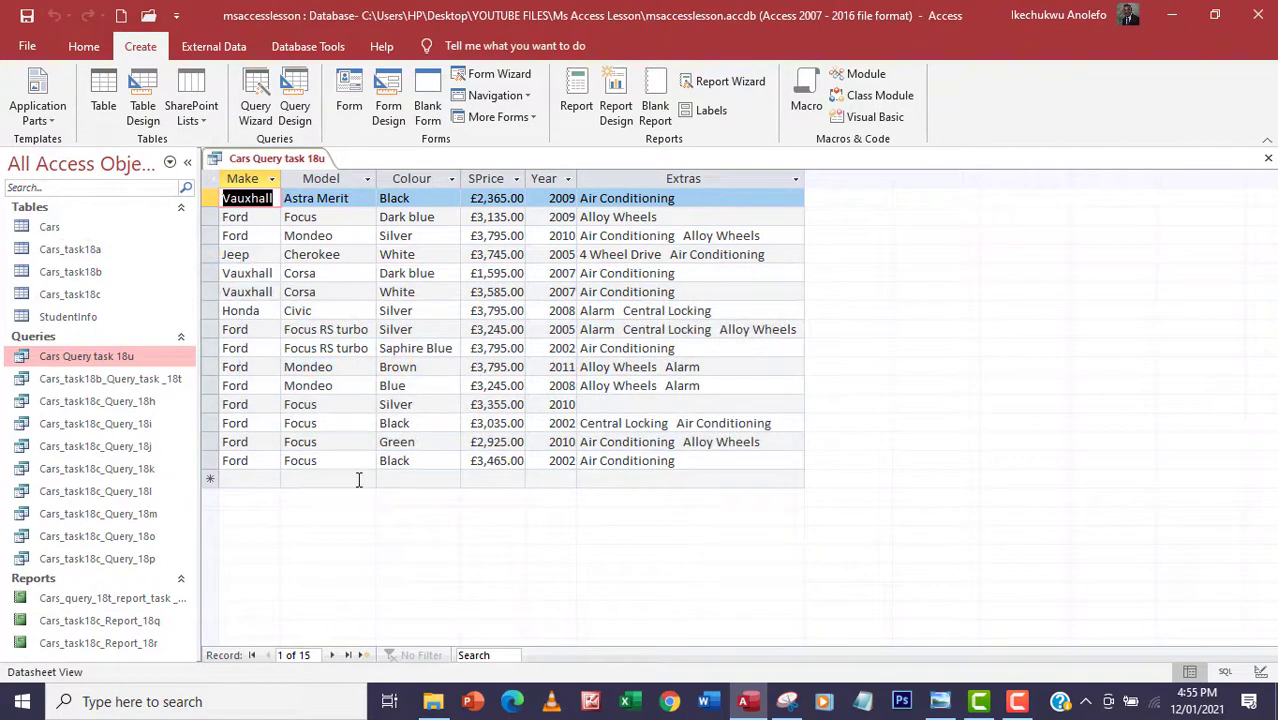
left_click(83, 46)
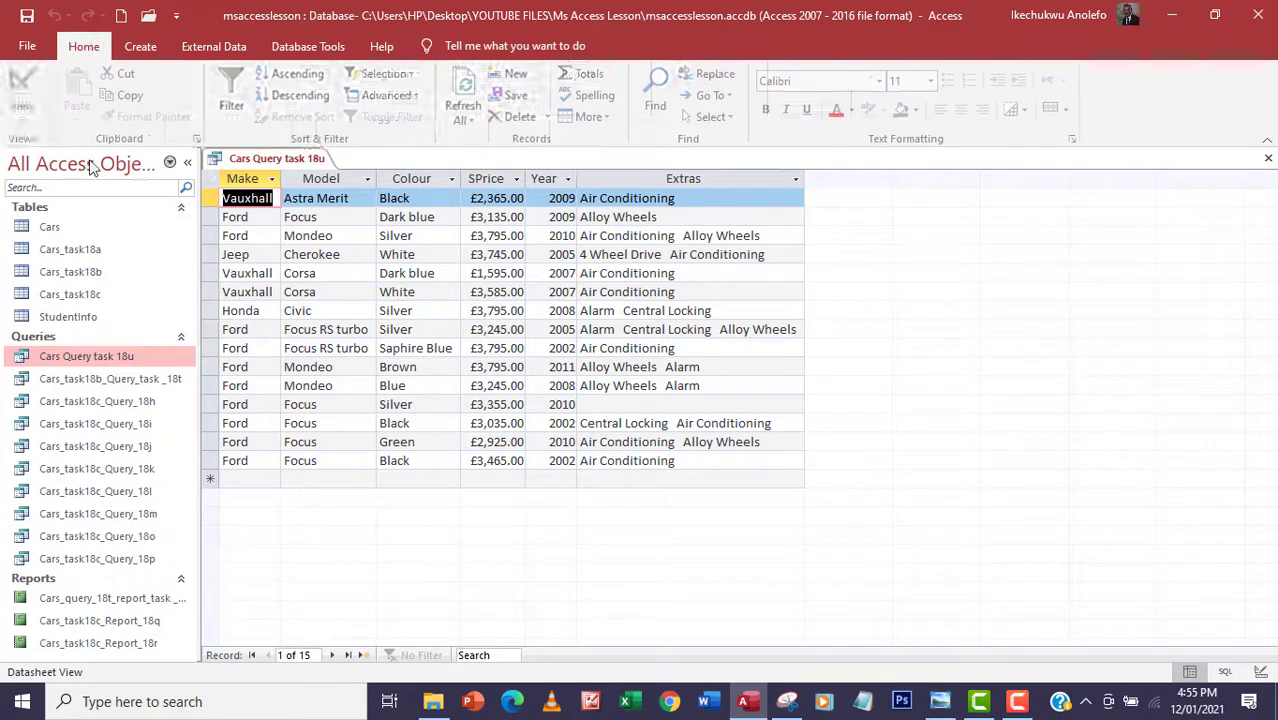
left_click(22, 85)
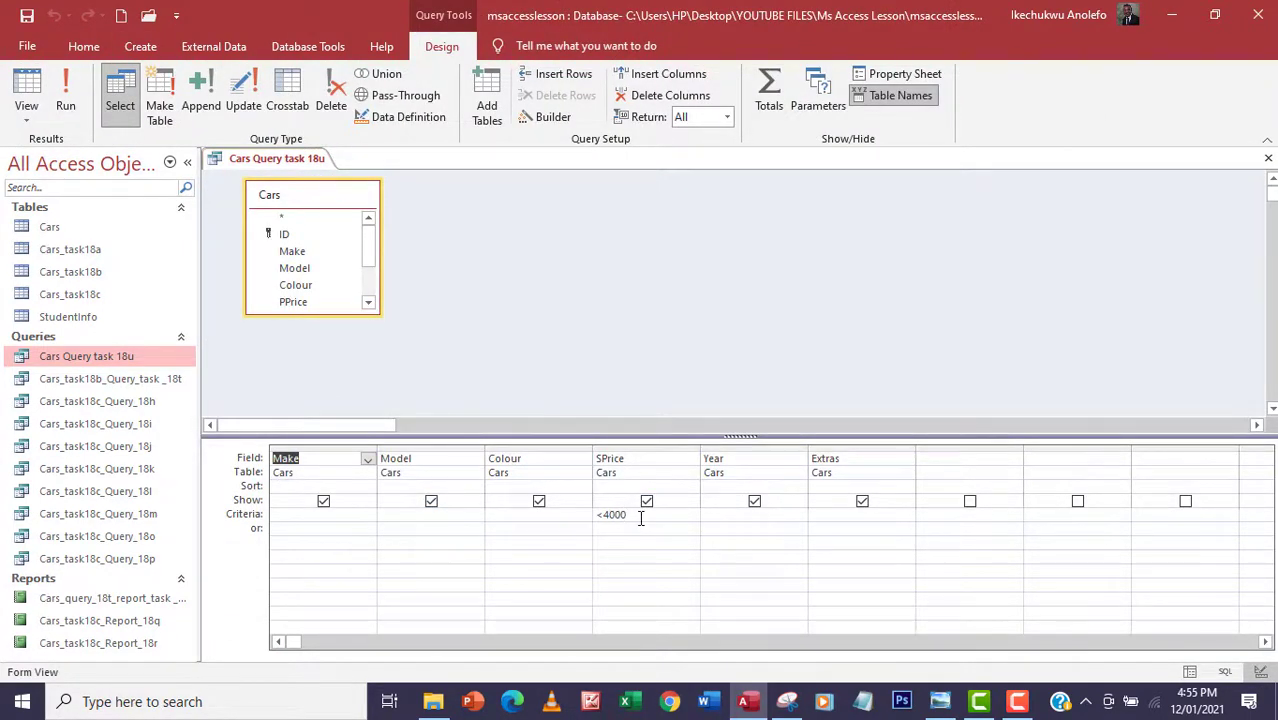
left_click(598, 513)
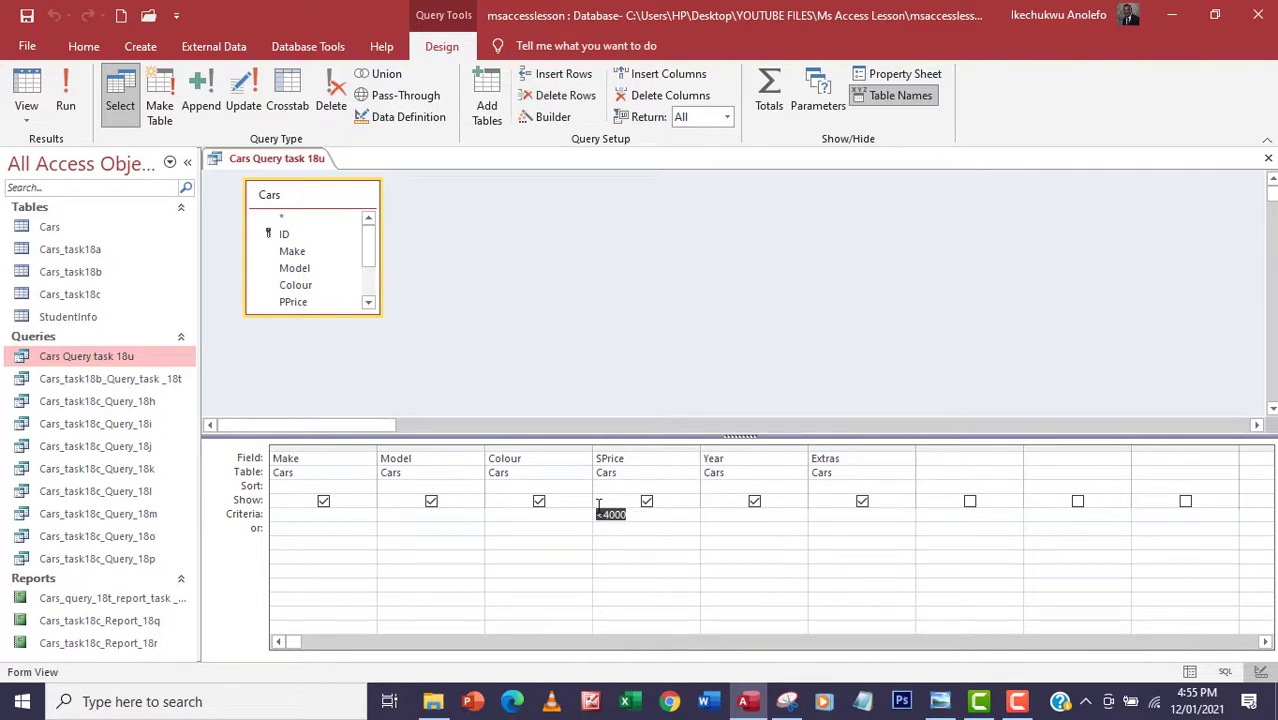
left_click(65, 100)
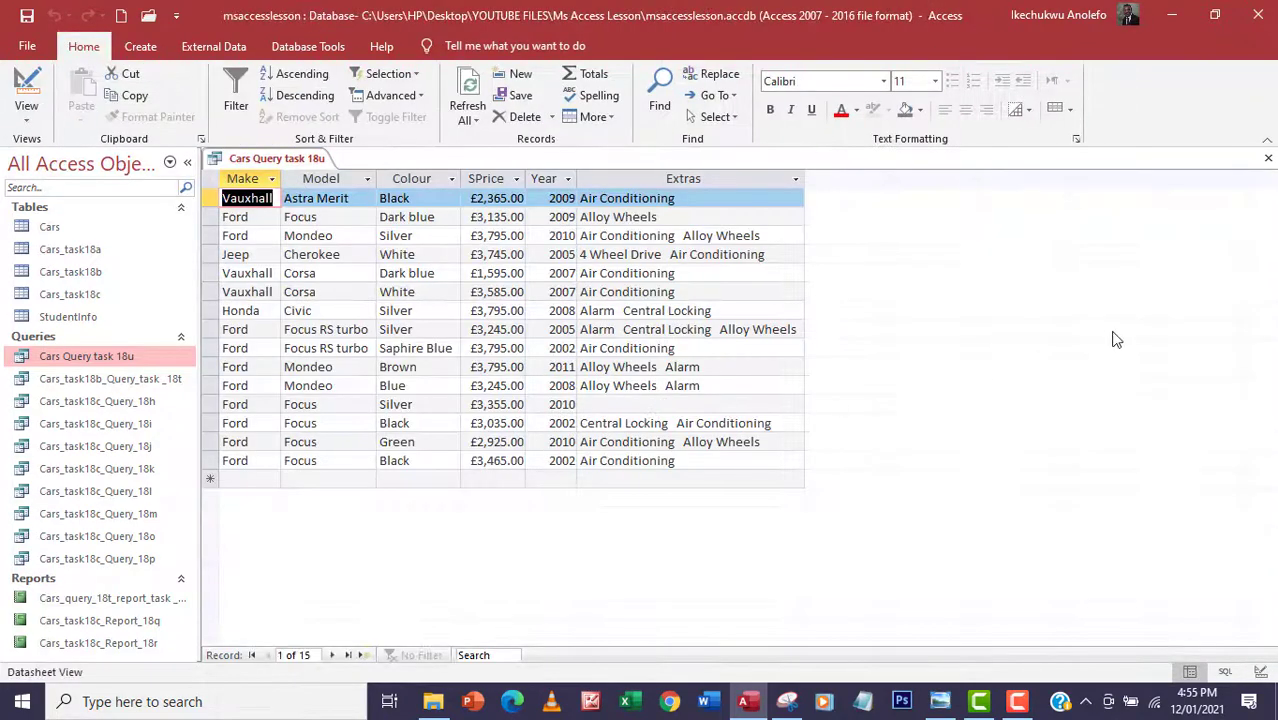
left_click(1267, 158)
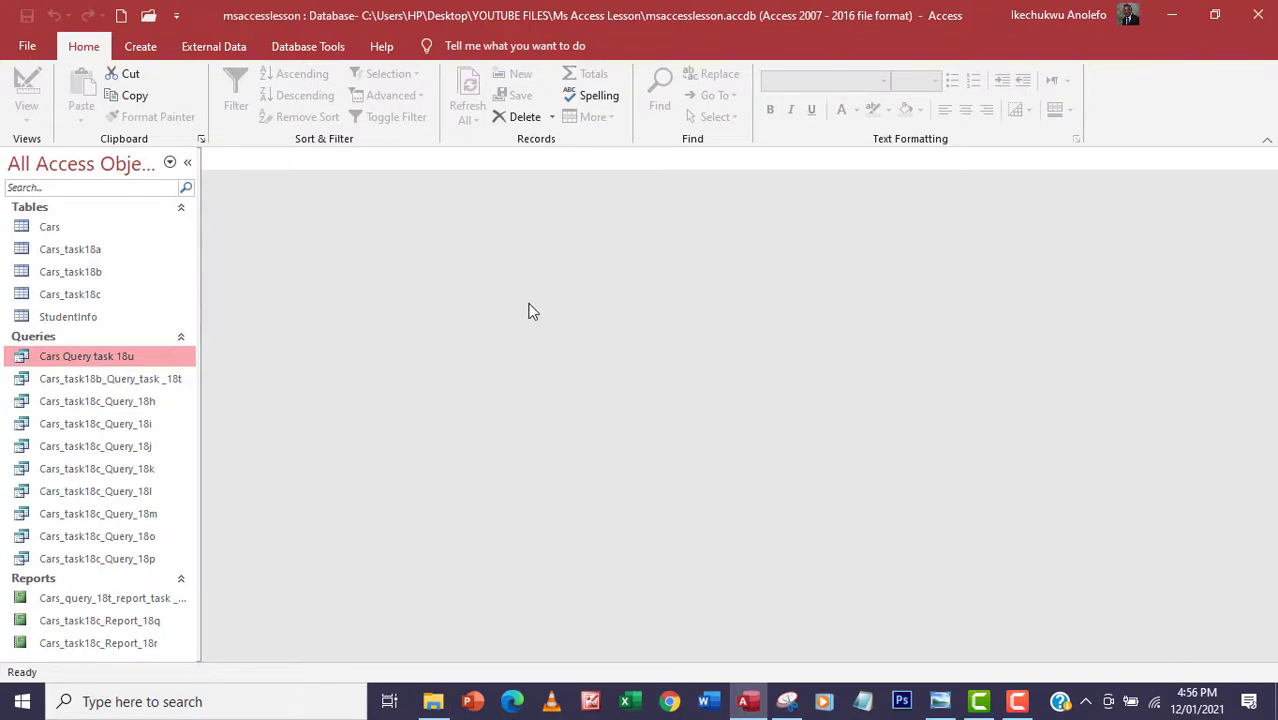
Step: Start the Label Wizard for Cars Query task 18u and choose Avery J8166 (99.0 x 93.1 mm) labels
left_click(141, 47)
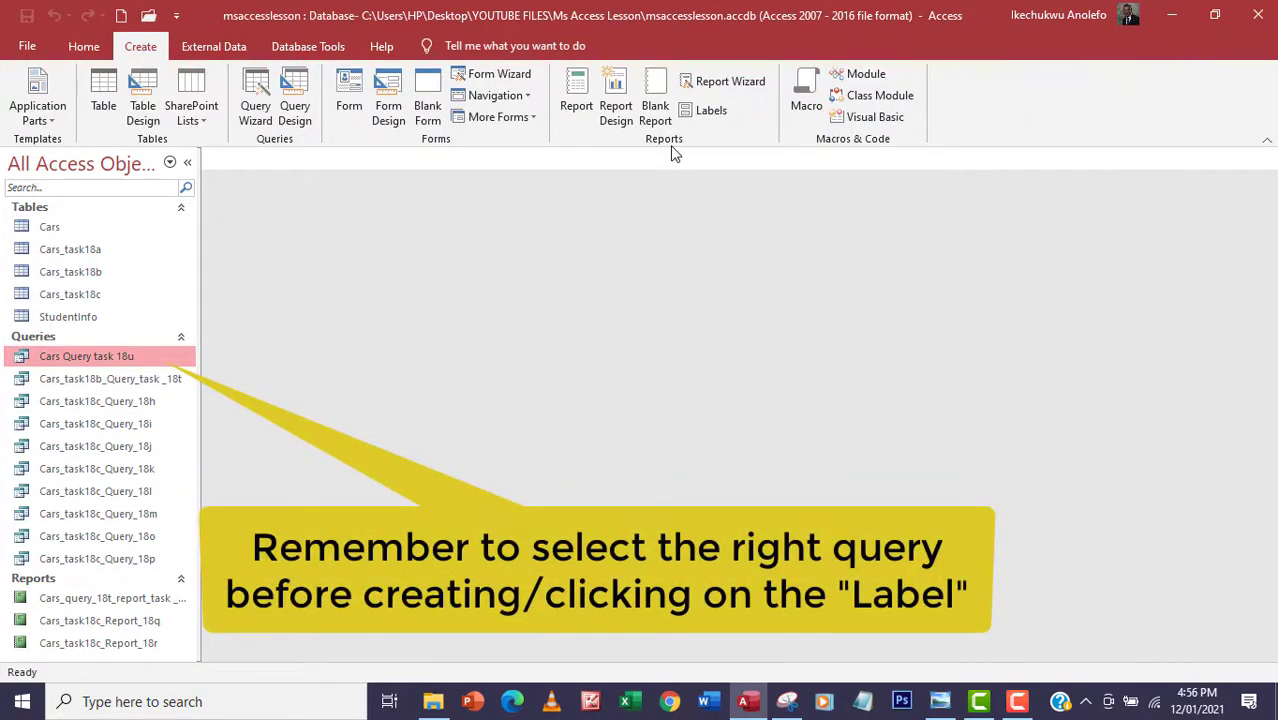
left_click(714, 118)
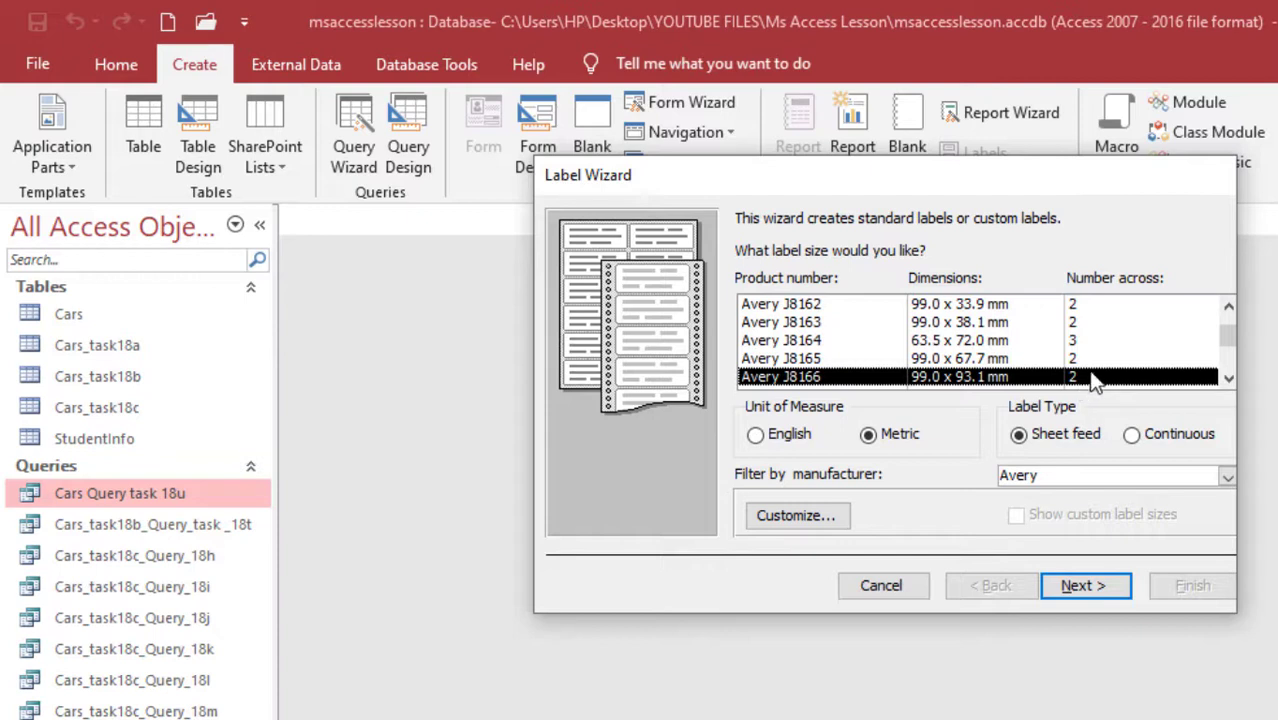
left_click(1072, 305)
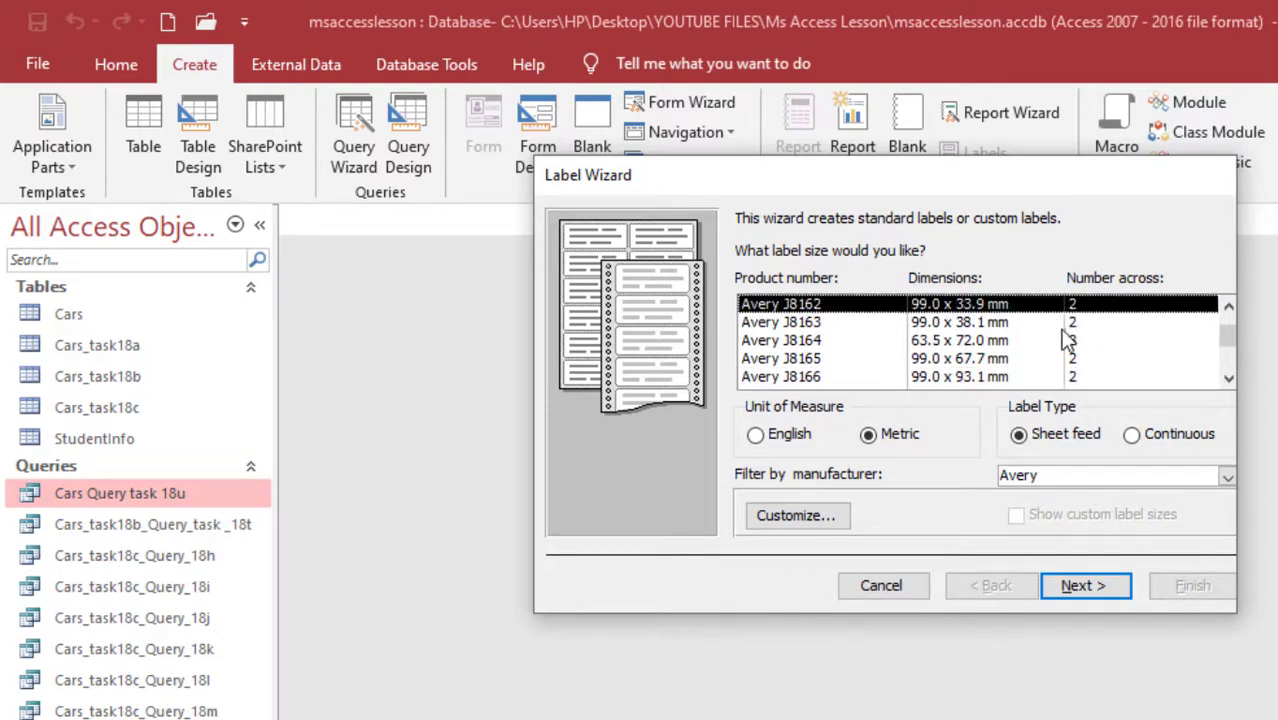
left_click(1071, 323)
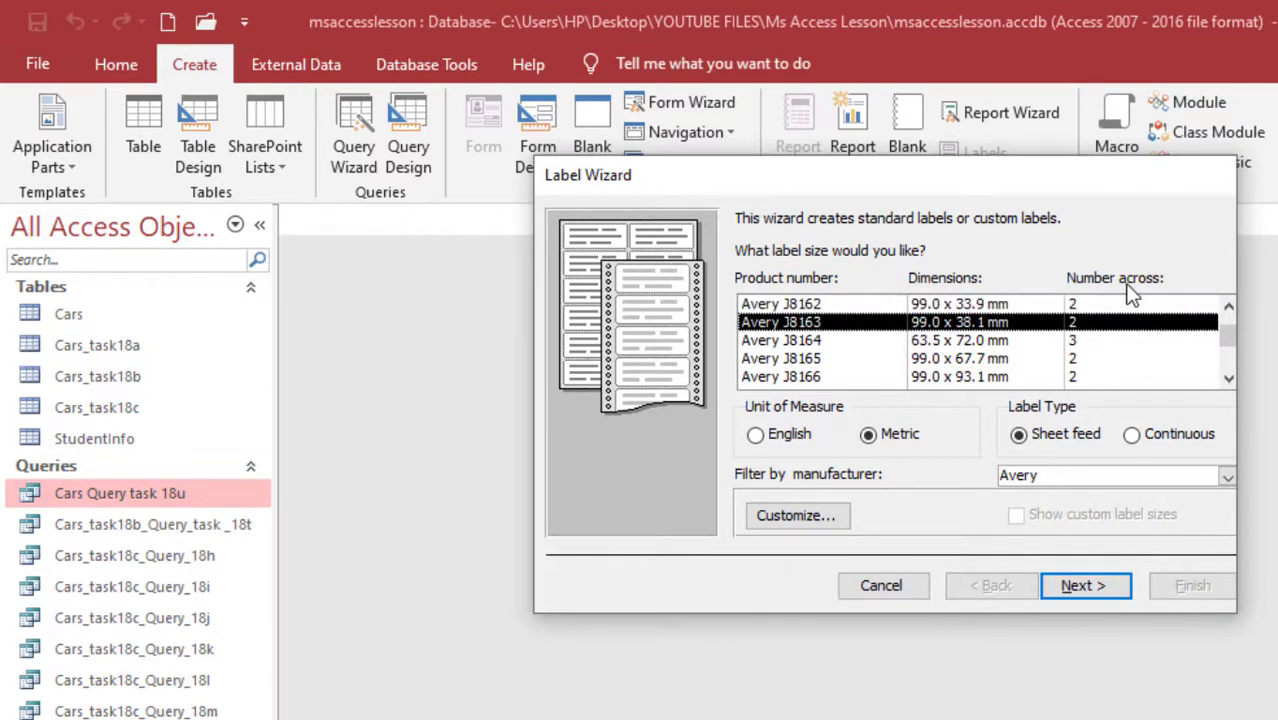
left_click(1080, 356)
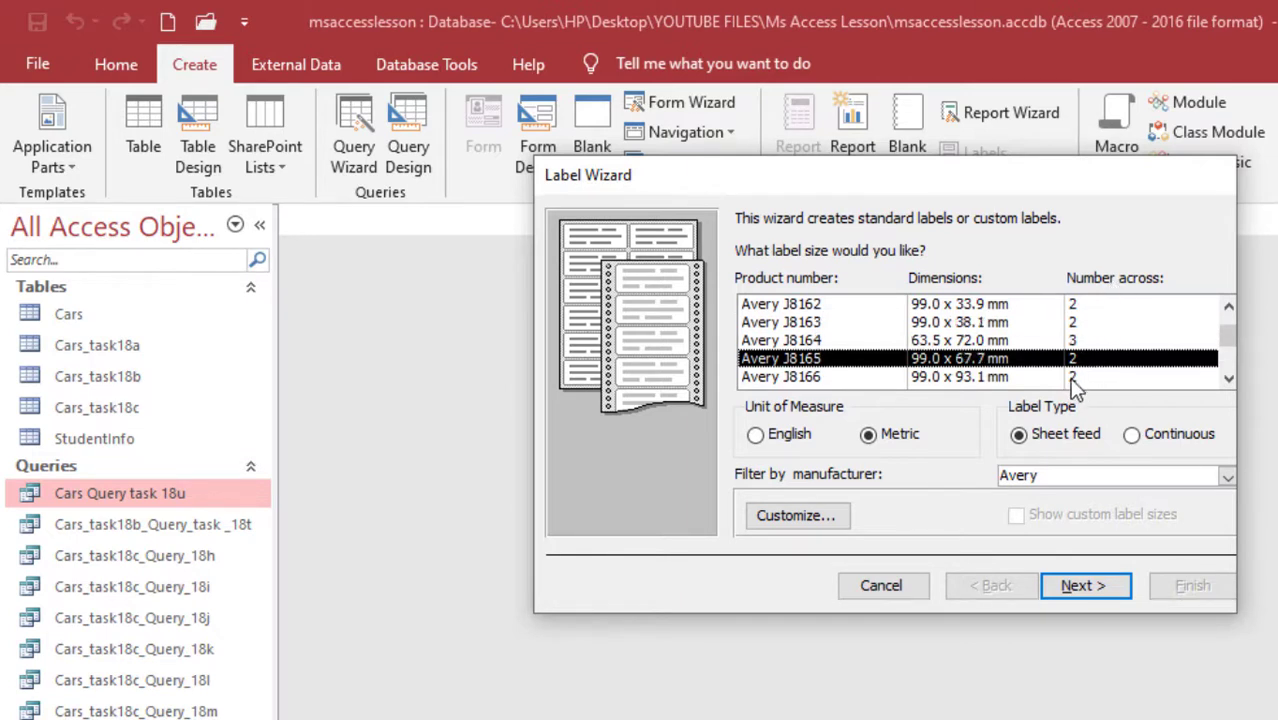
left_click(1069, 377)
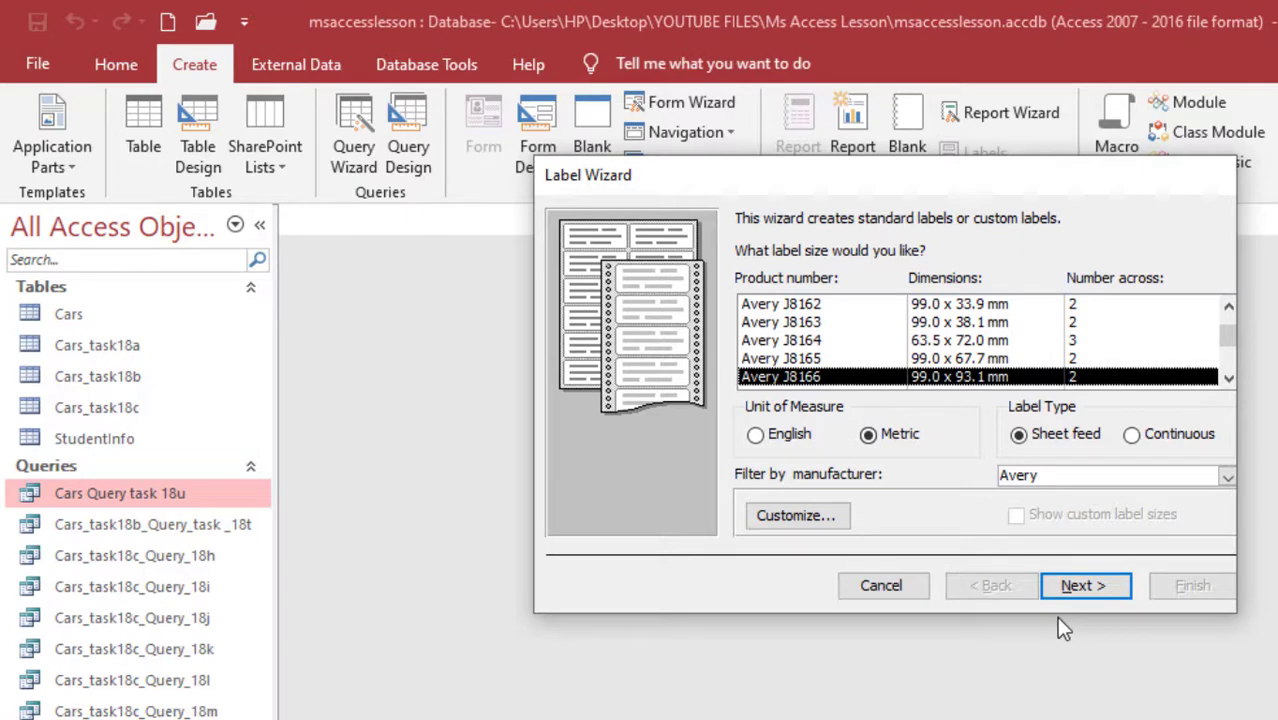
left_click(1076, 585)
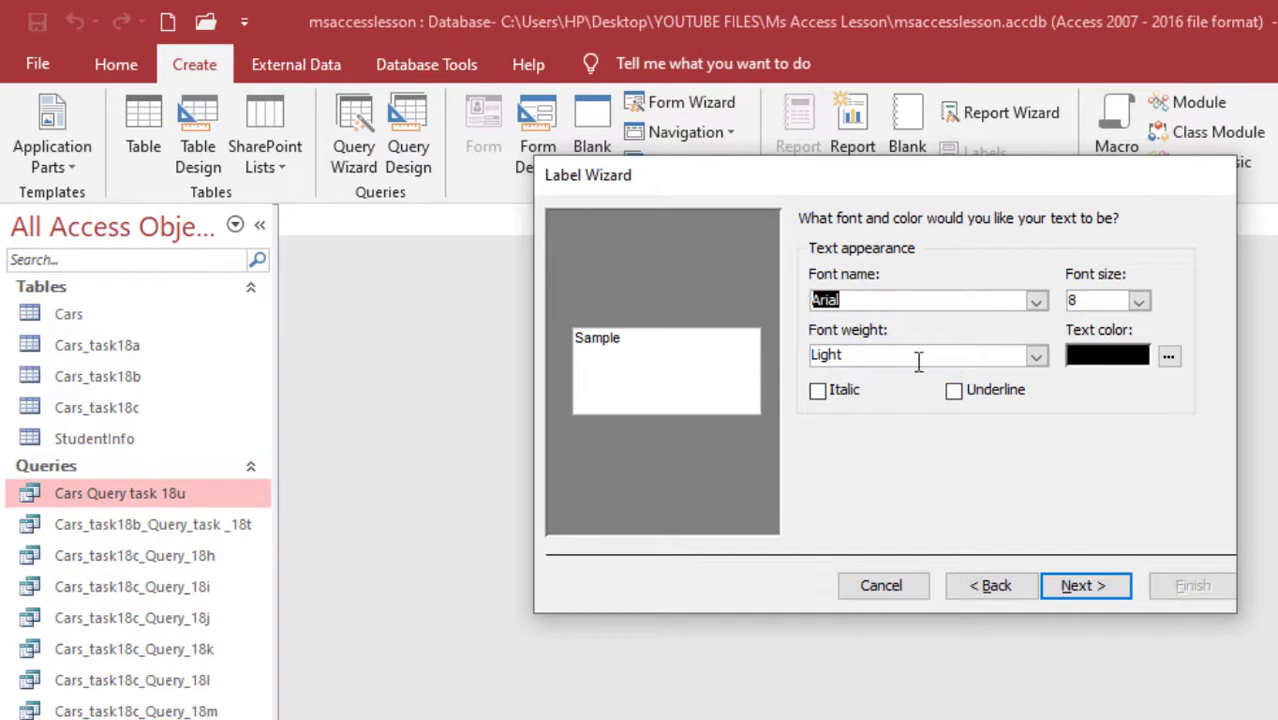
Step: Keep the Arial 8 Light font and underline 'heading Special Offer' on the task sheet
left_click(1074, 593)
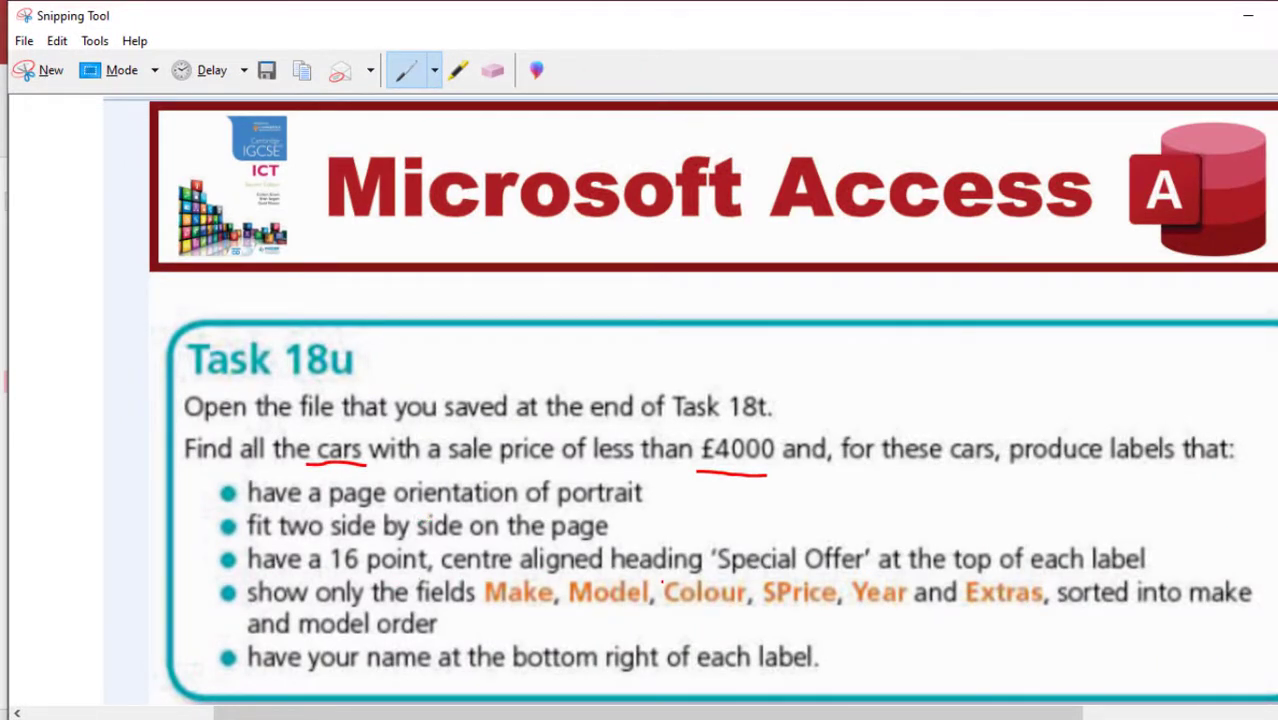
left_click_drag(652, 574, 852, 570)
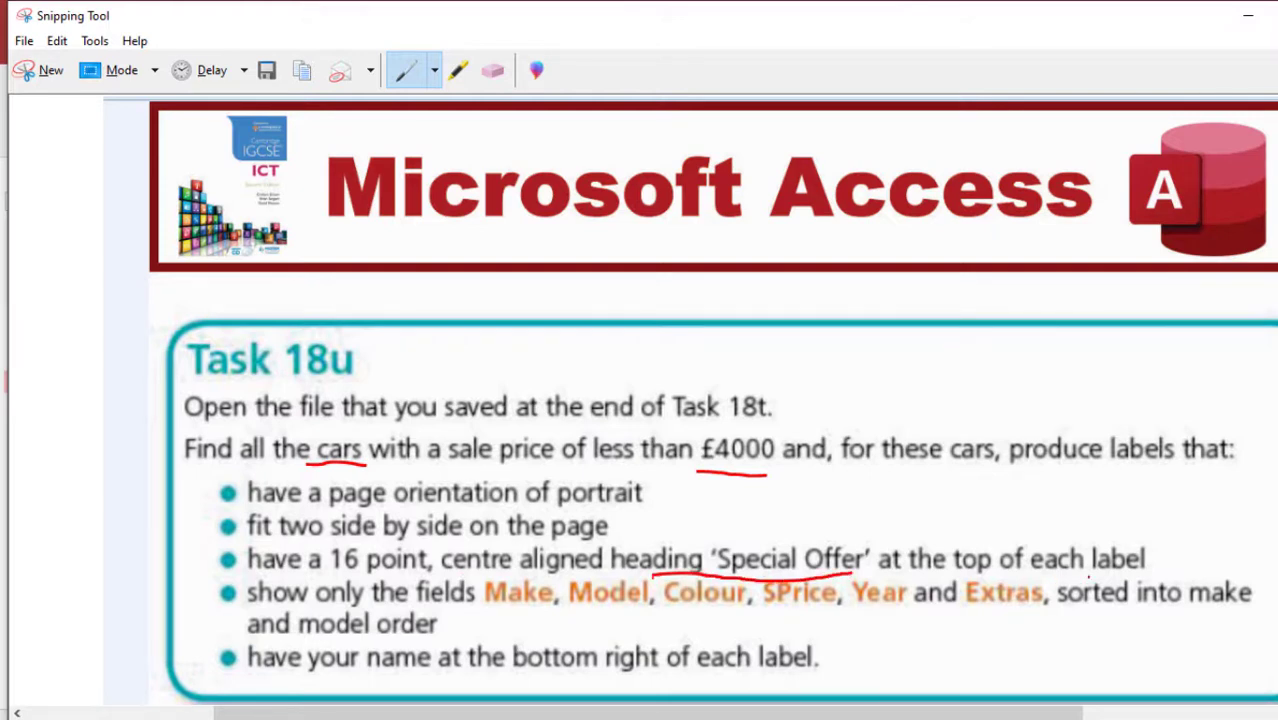
key("alt+Tab")
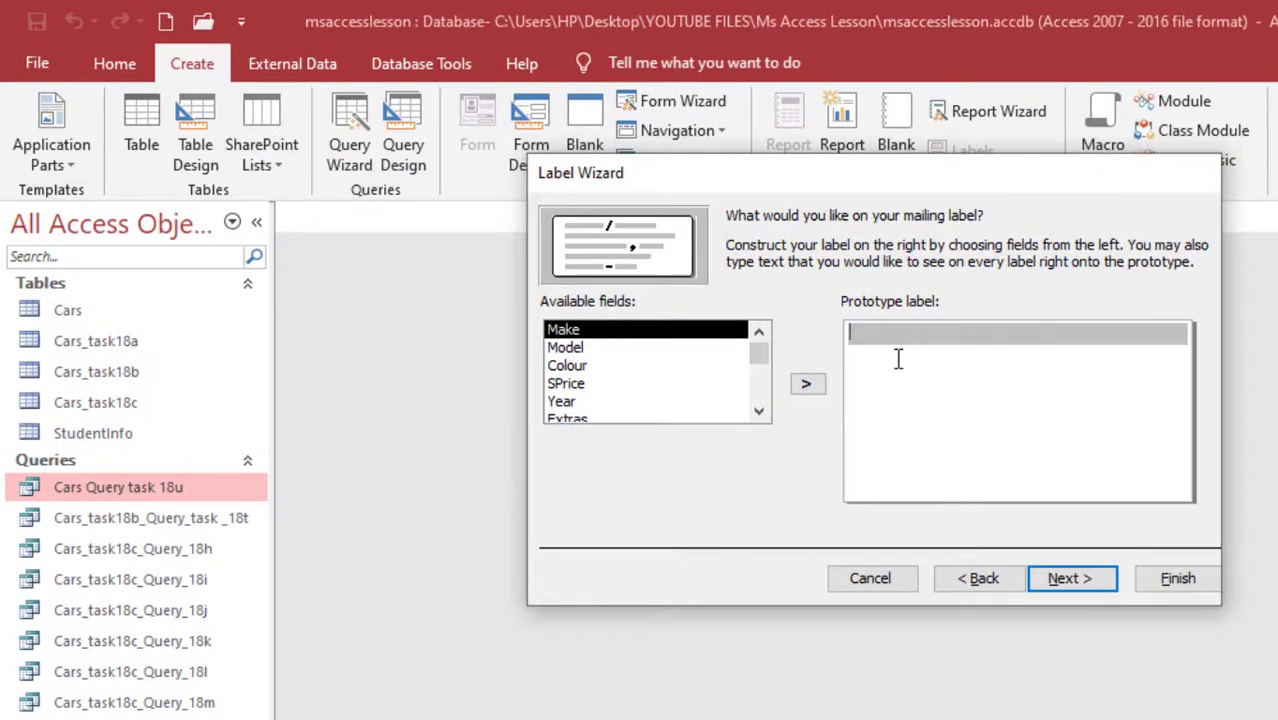
Step: Type 'Special Offer' on the prototype label's first line and underline Make and Model on the sheet
type("Special Offer")
mouse_move(759, 356)
left_mouse_down()
mouse_move(760, 395)
mouse_move(757, 352)
left_mouse_up()
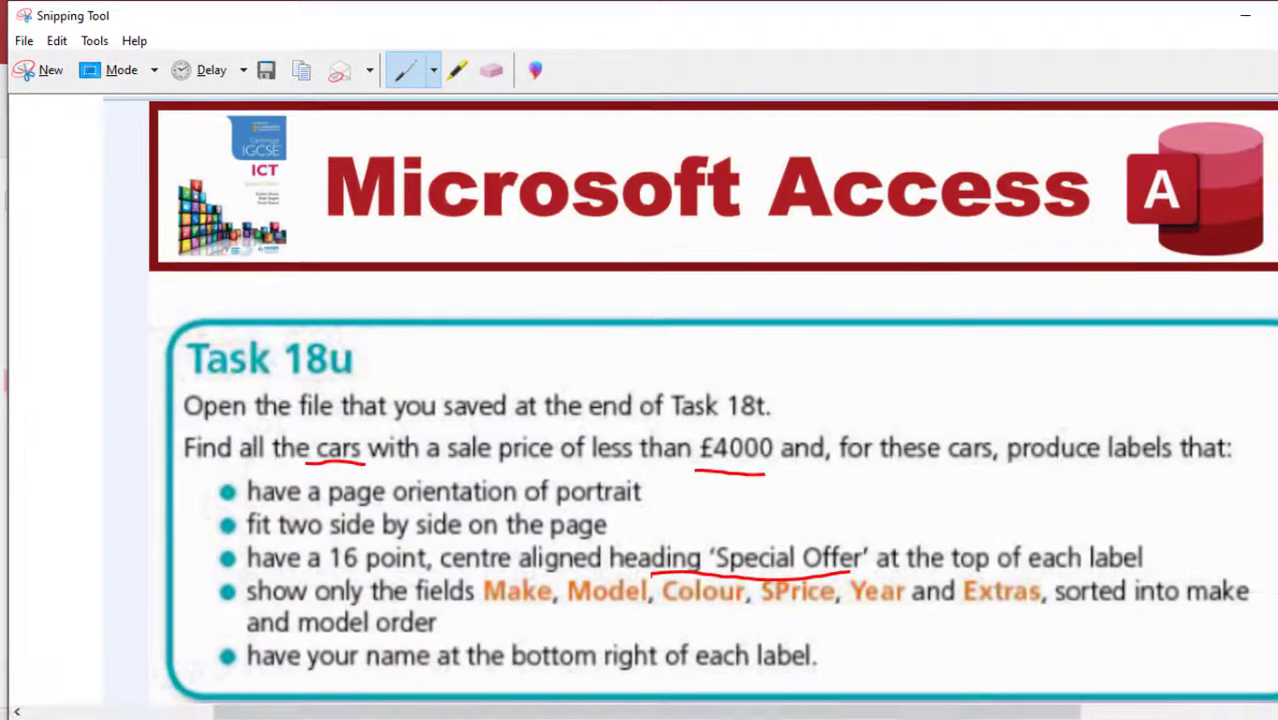
left_click_drag(491, 605, 648, 609)
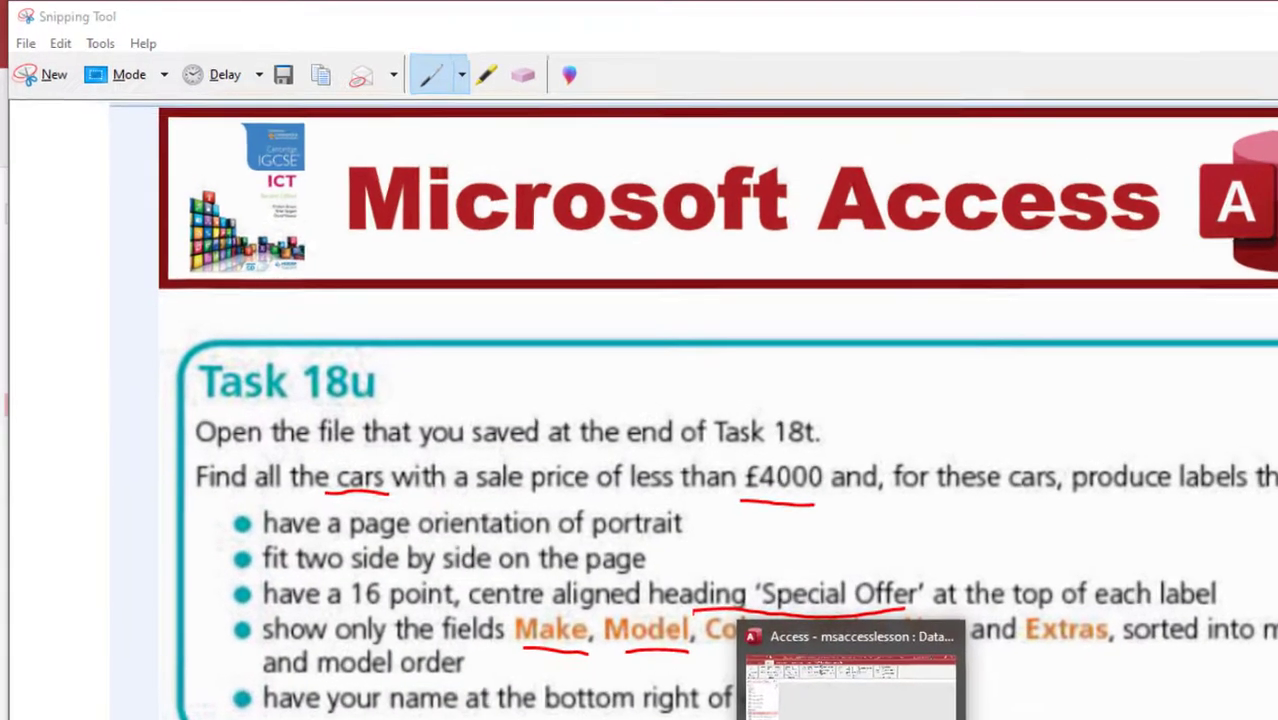
left_click(810, 695)
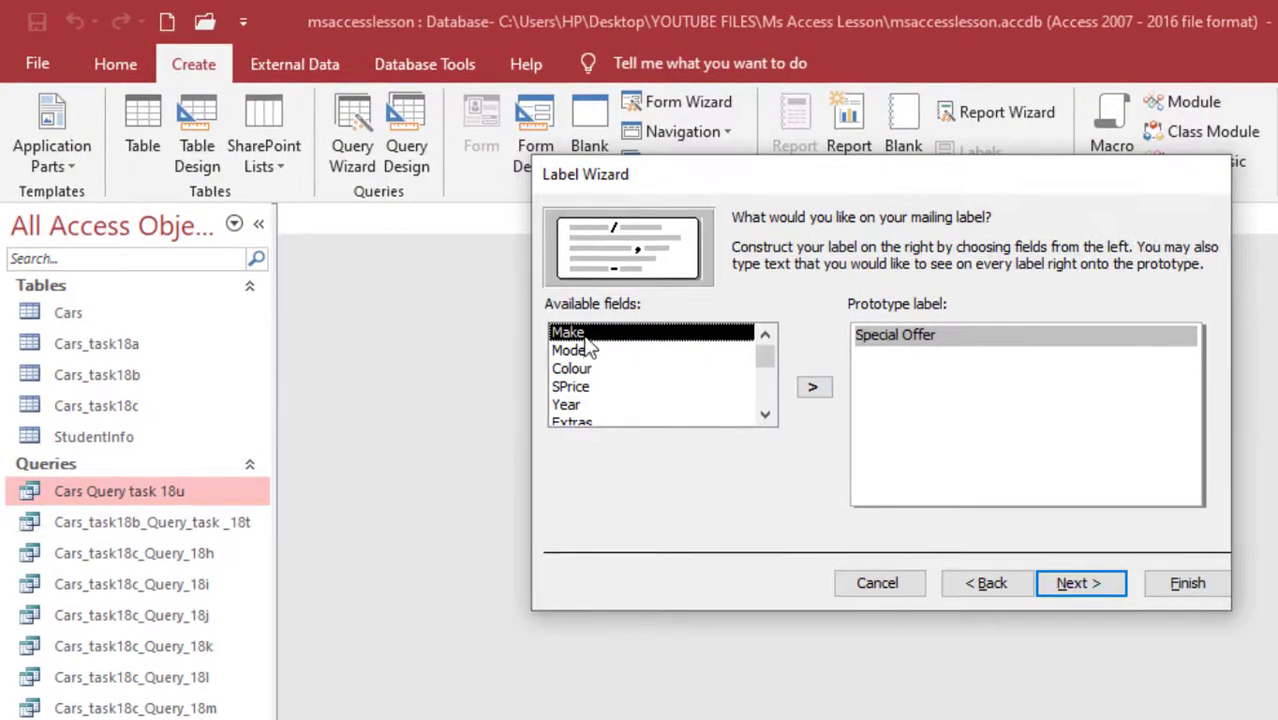
Step: Put {Make} and {Model} on their own lines below Special Offer
left_click(812, 387)
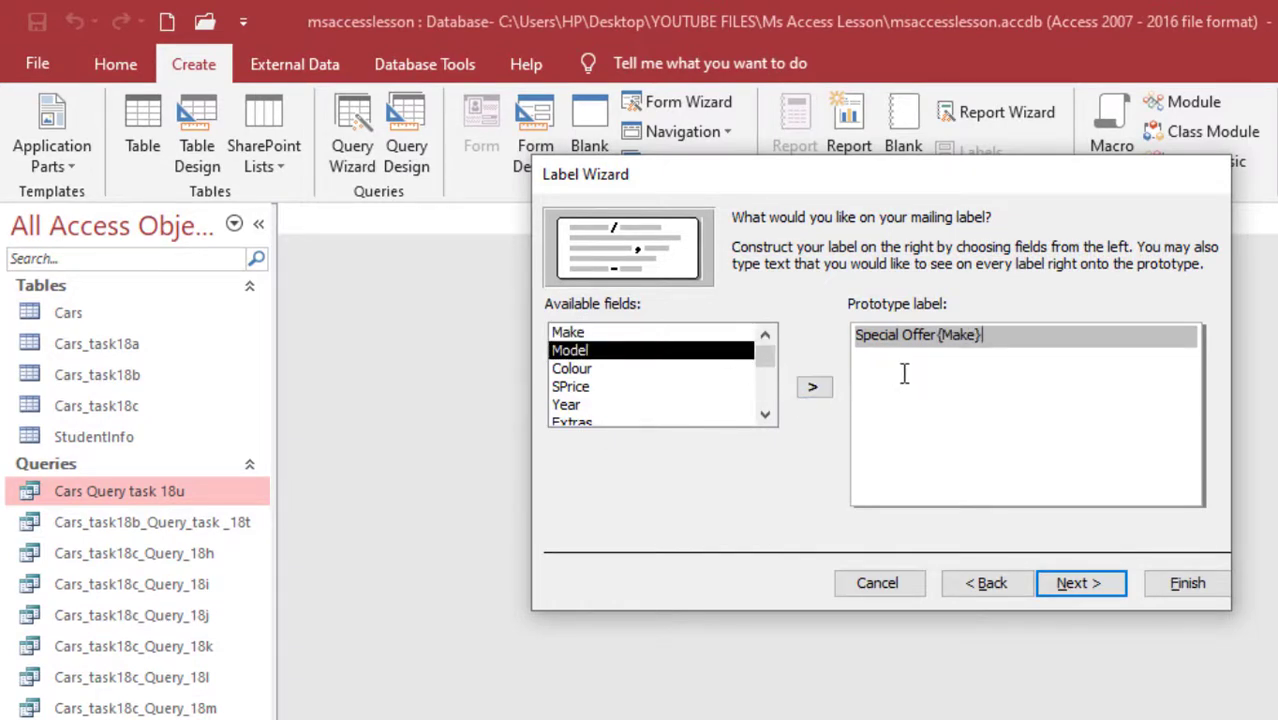
key("BackSpace")
key("BackSpace")
key("Return")
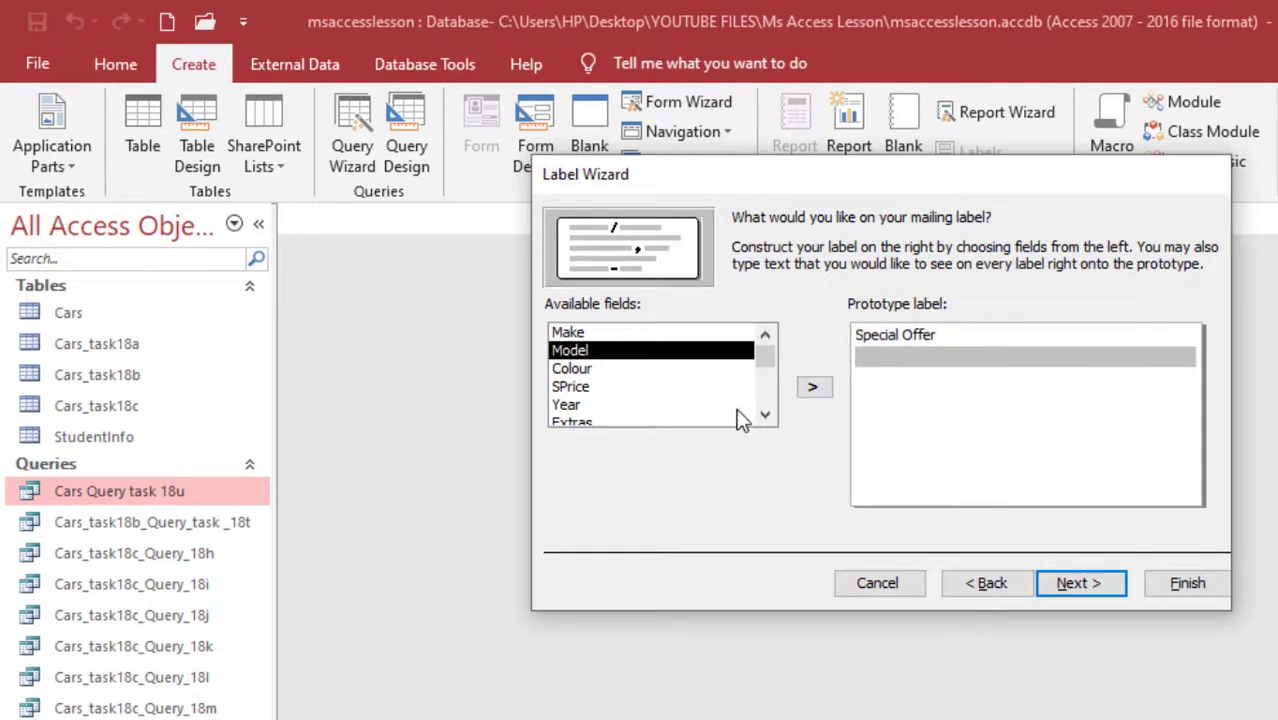
left_click(698, 333)
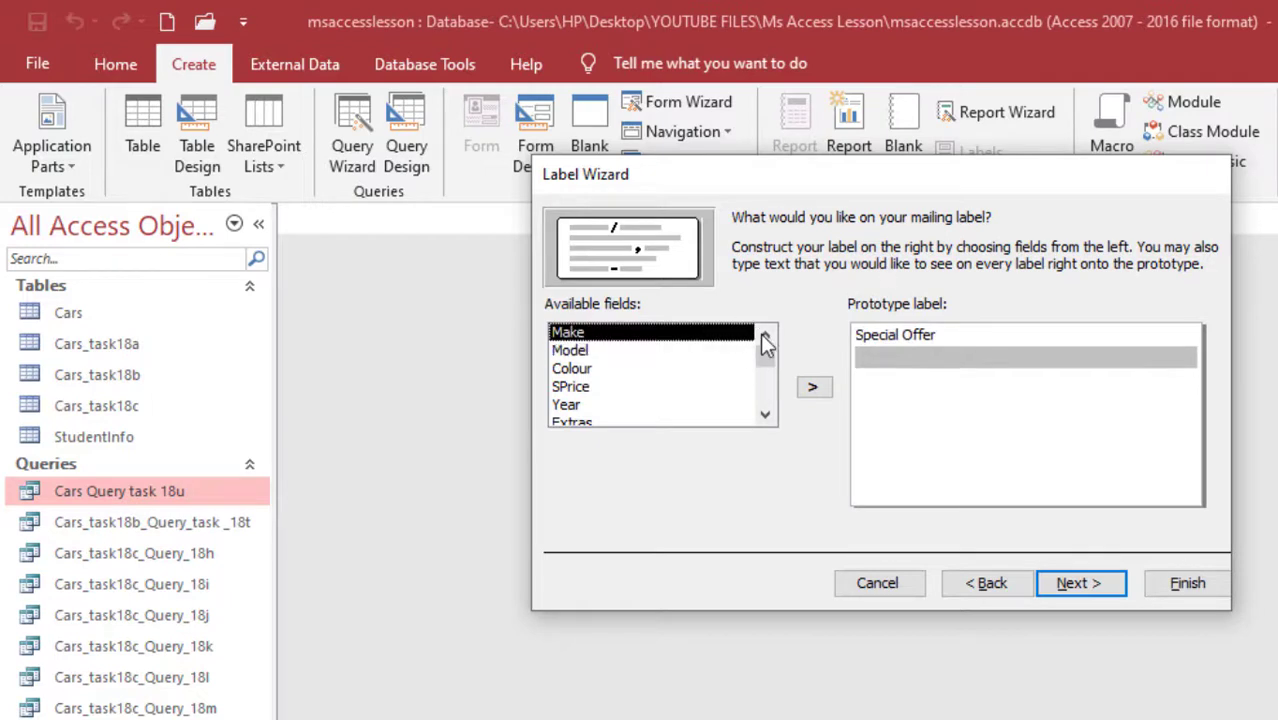
left_click(812, 387)
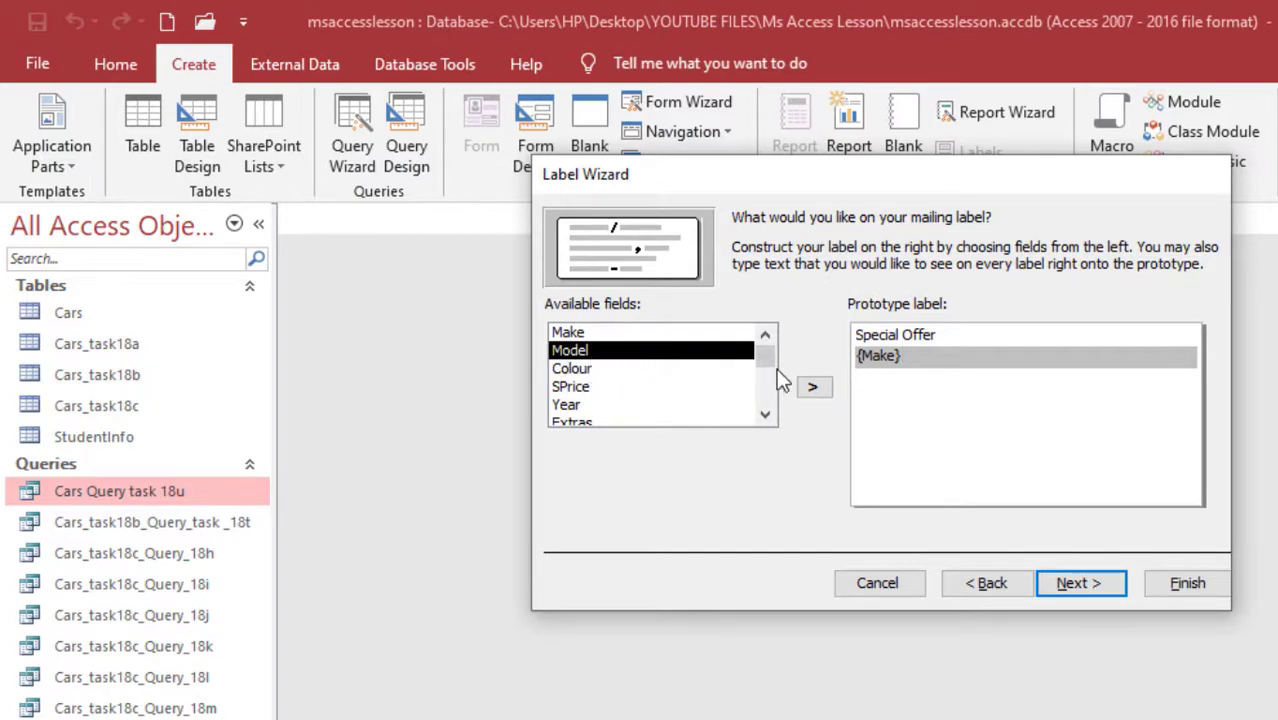
key("Return")
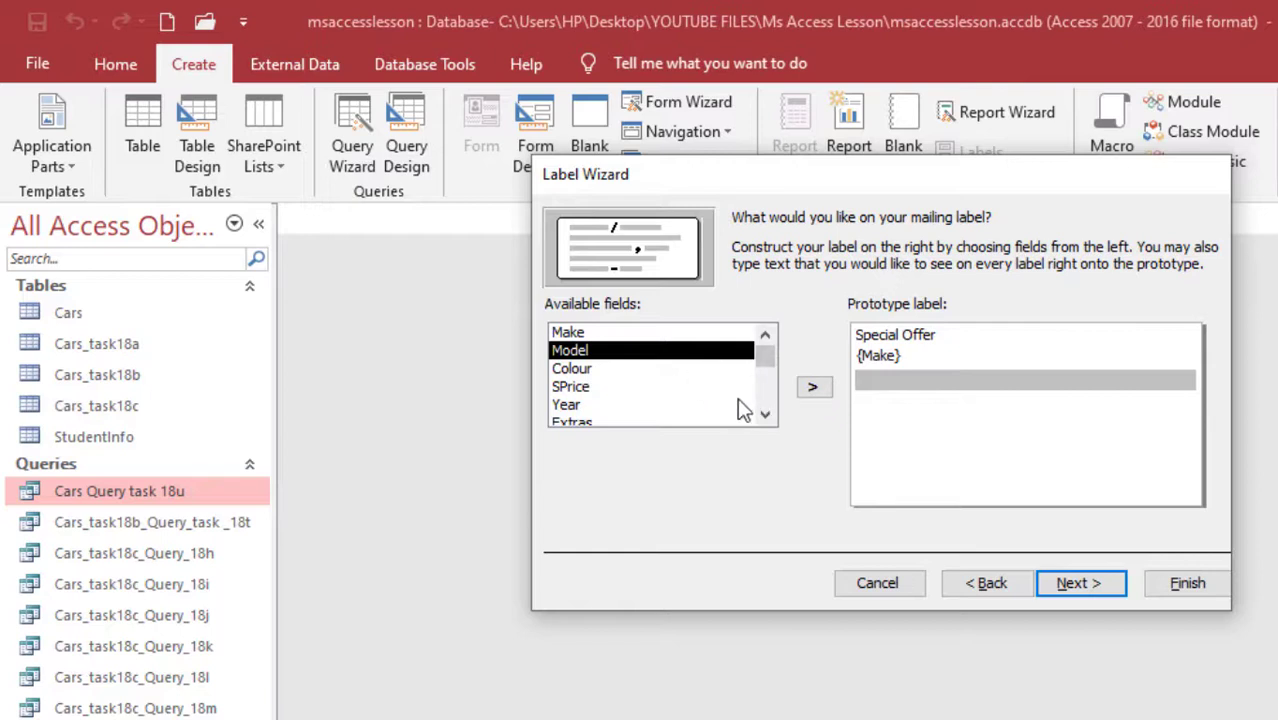
left_click(814, 389)
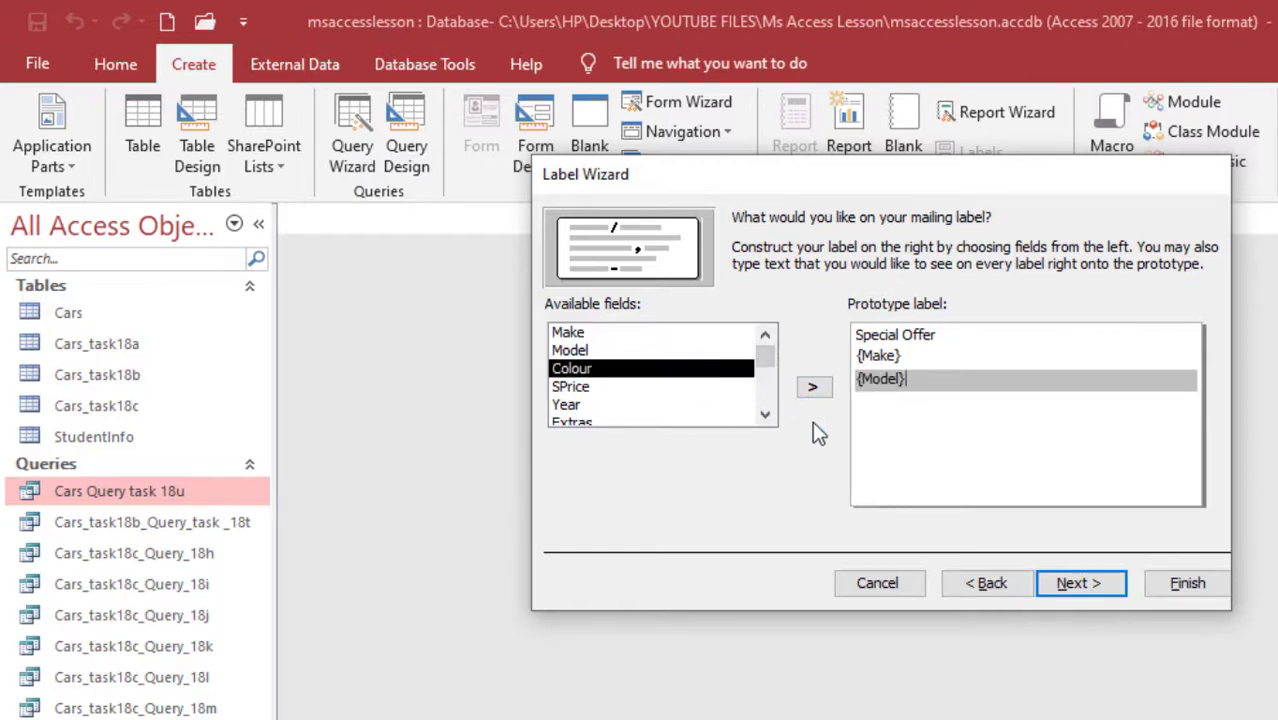
key("Return")
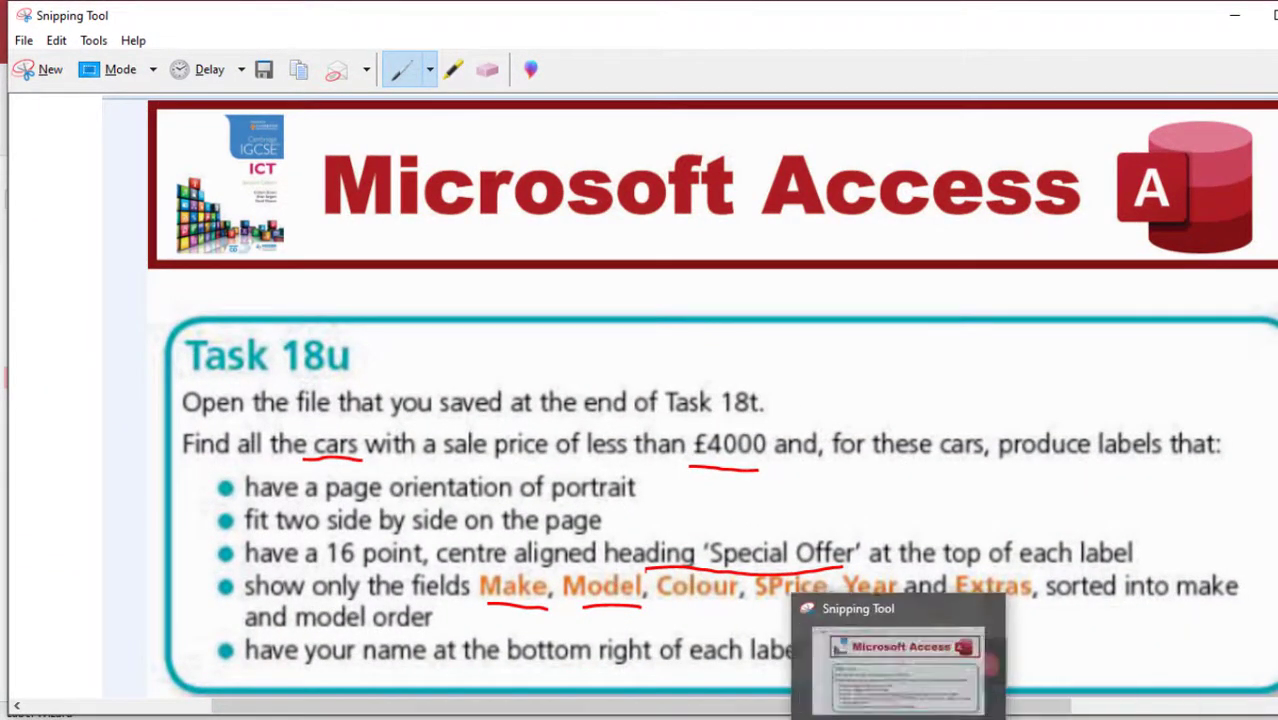
Step: Add {Colour} and {SPrice} on separate lines below {Model}
left_click(793, 685)
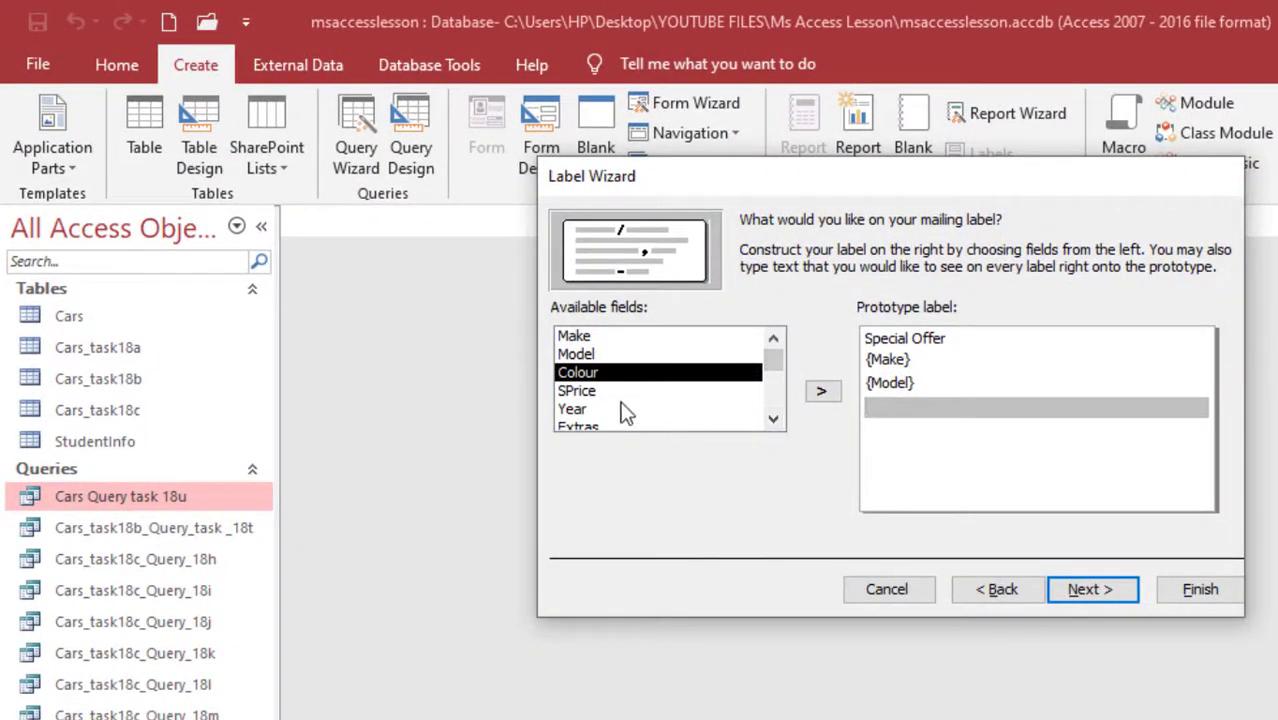
left_click(822, 395)
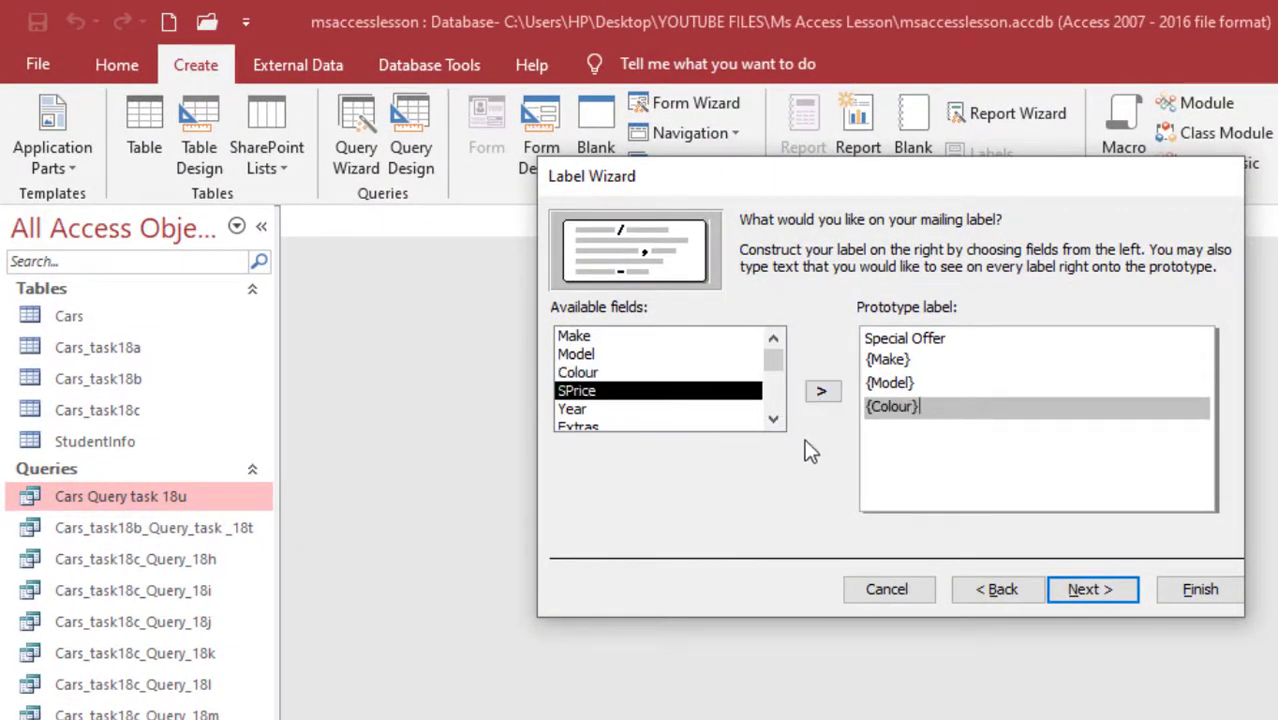
key("Return")
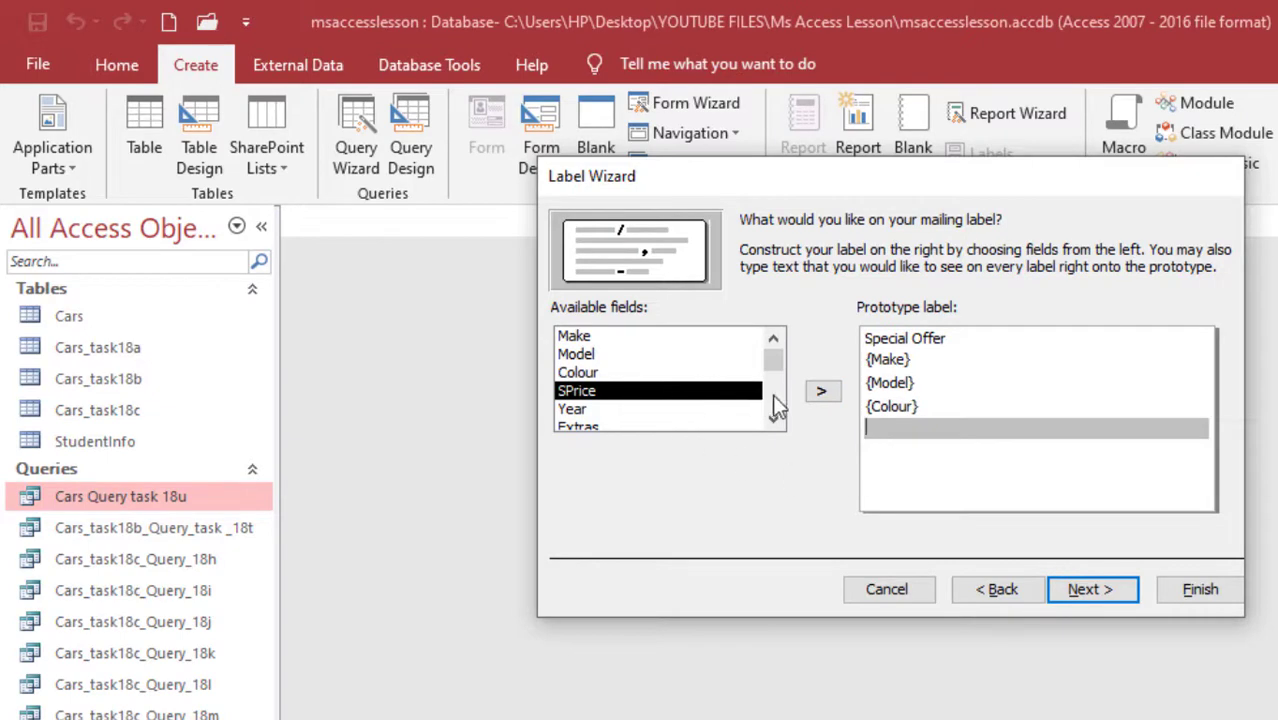
left_click(821, 391)
key("Return")
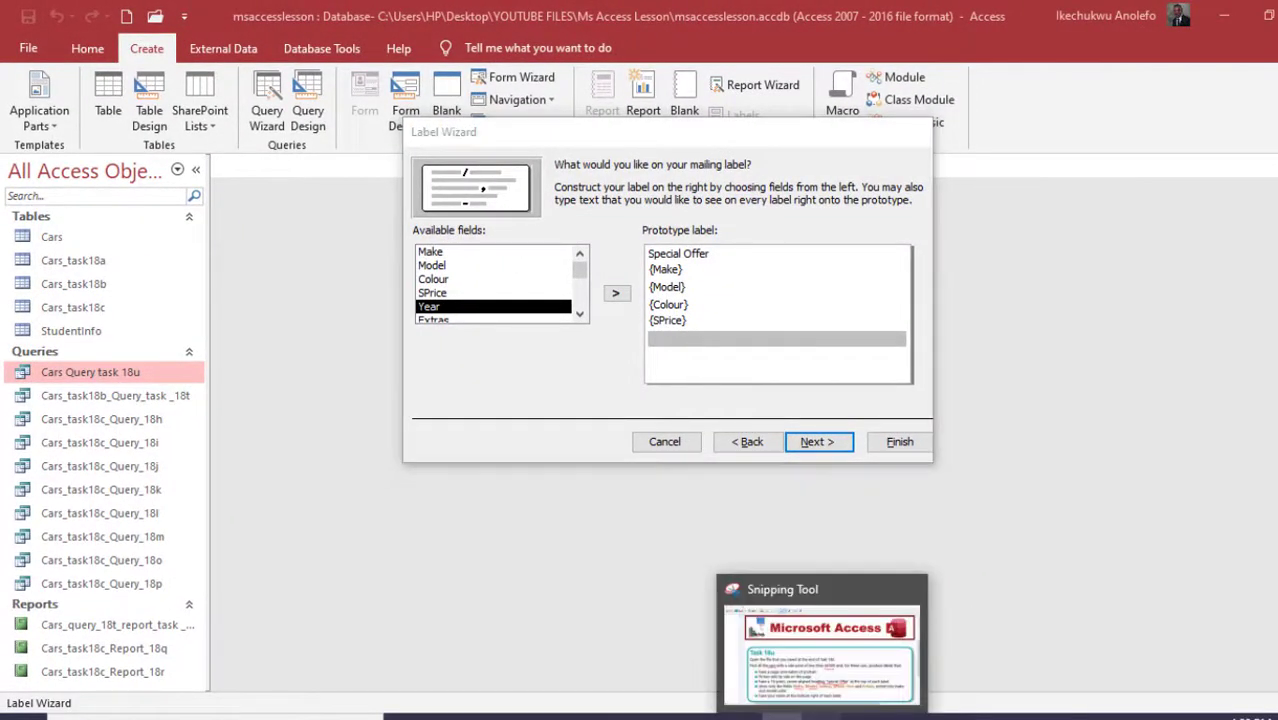
Step: Add {Year} and {Extras} on their own separate lines after checking the task sheet
left_click(835, 712)
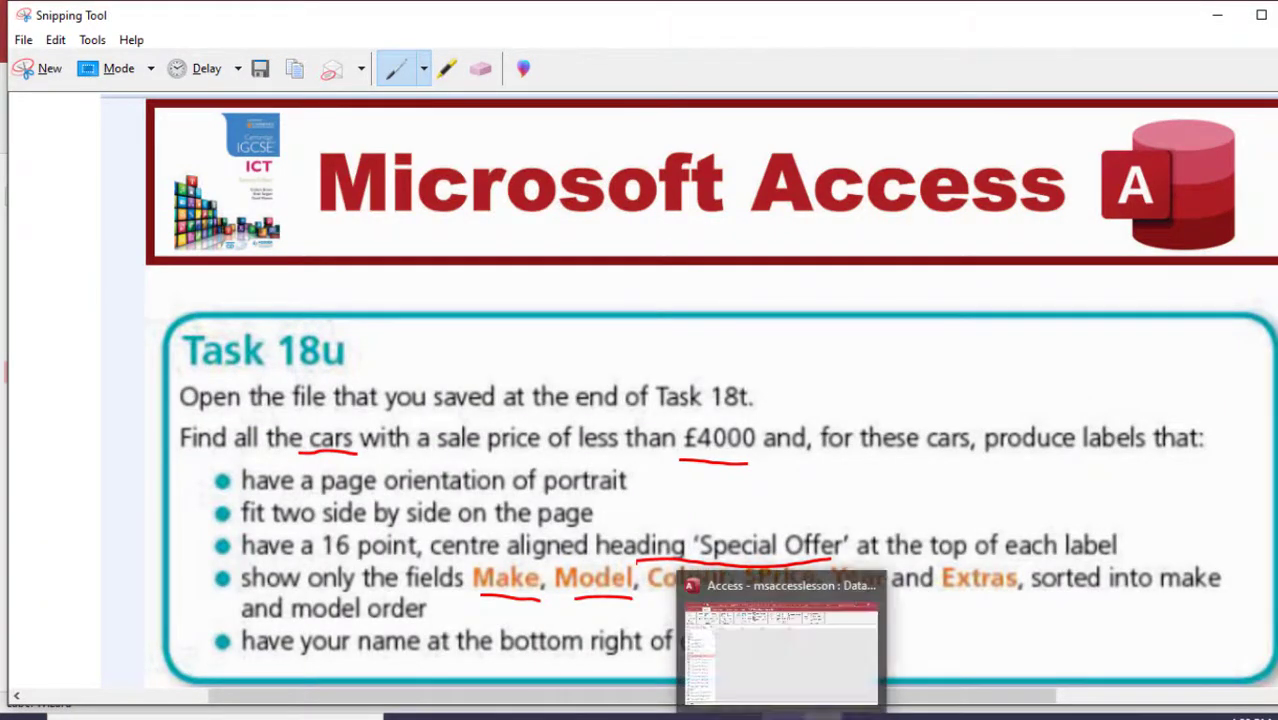
left_click(780, 650)
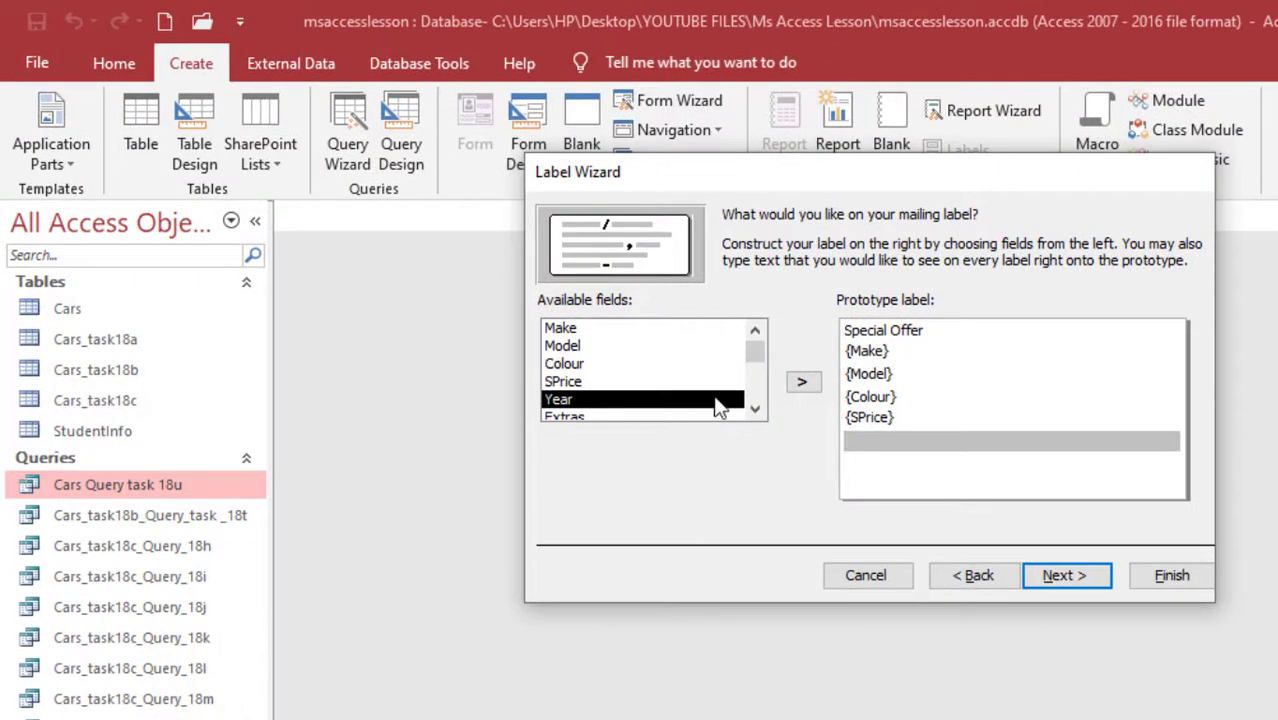
left_click(802, 381)
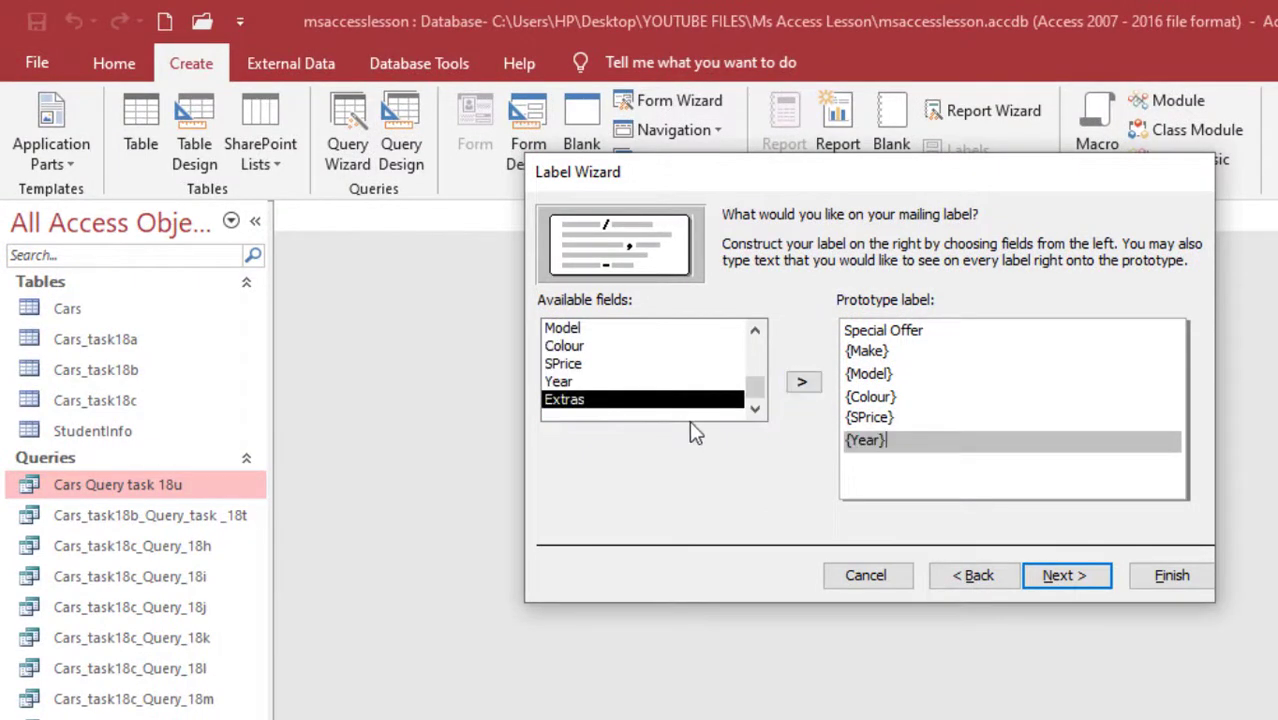
left_click(803, 382)
key("BackSpace")
key("Return")
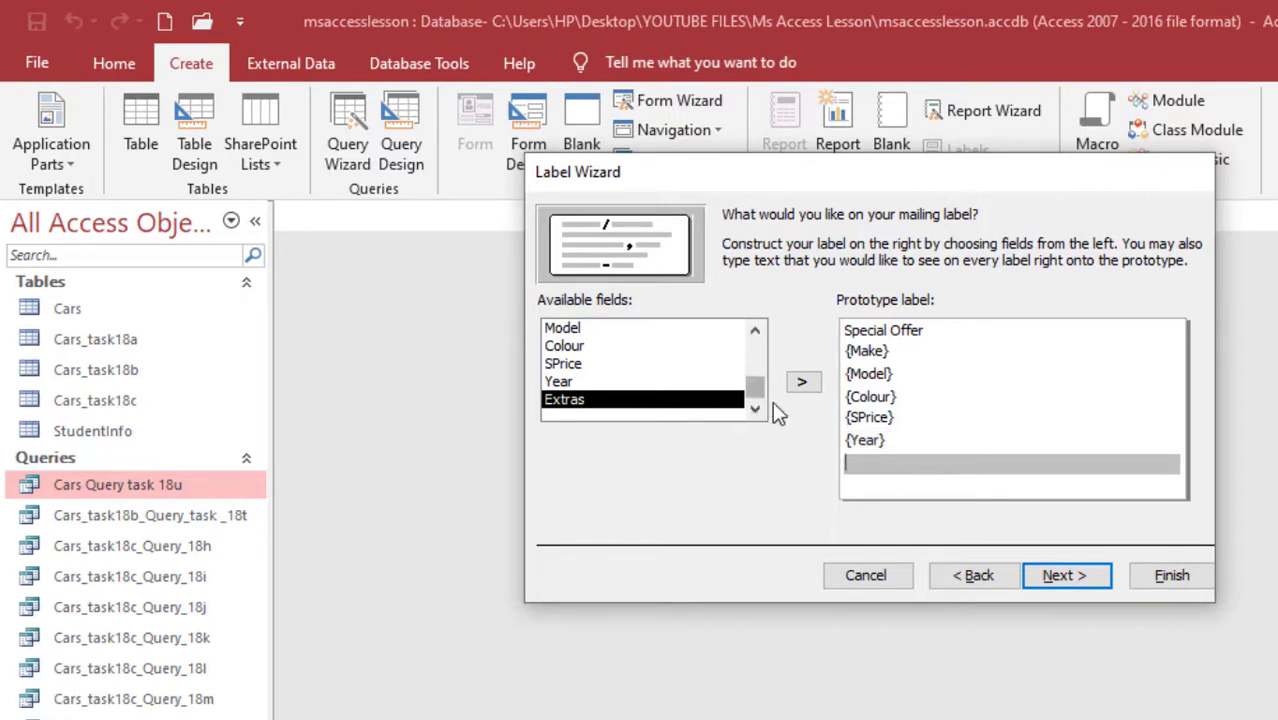
left_click(802, 382)
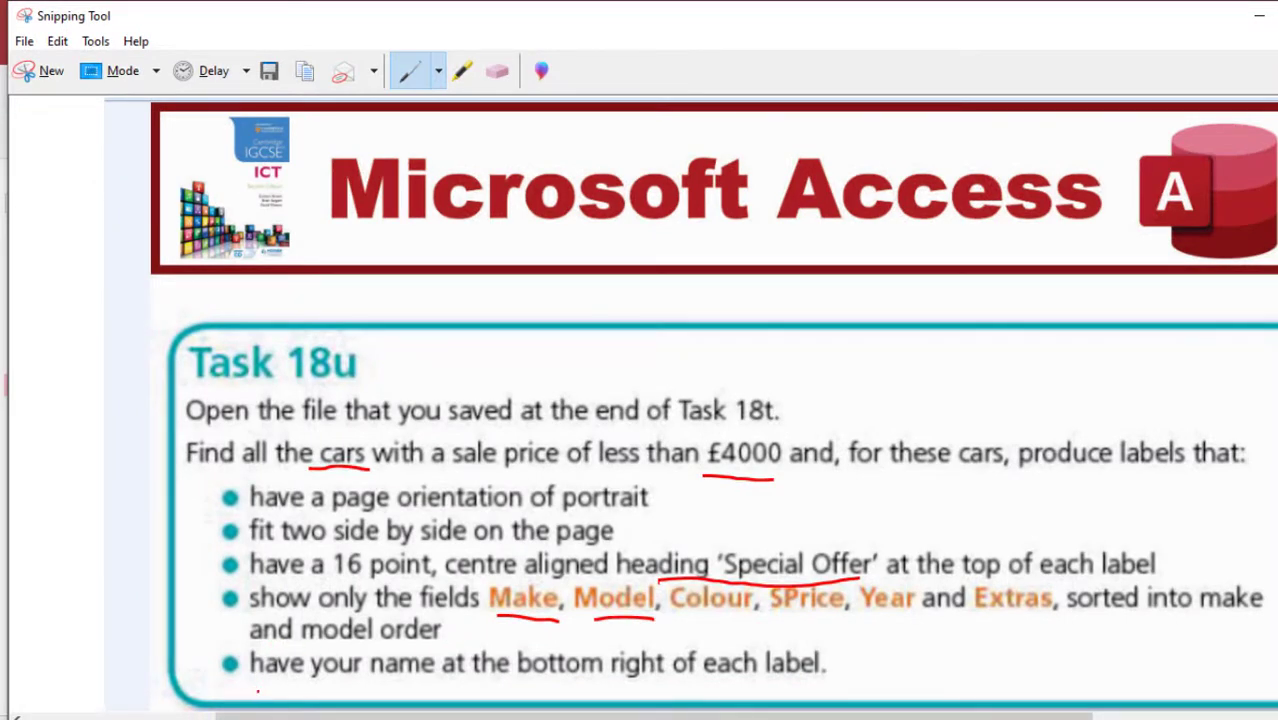
Step: Underline the name requirement, then add the author's name on a new line below {Extras}
left_click_drag(403, 689, 720, 690)
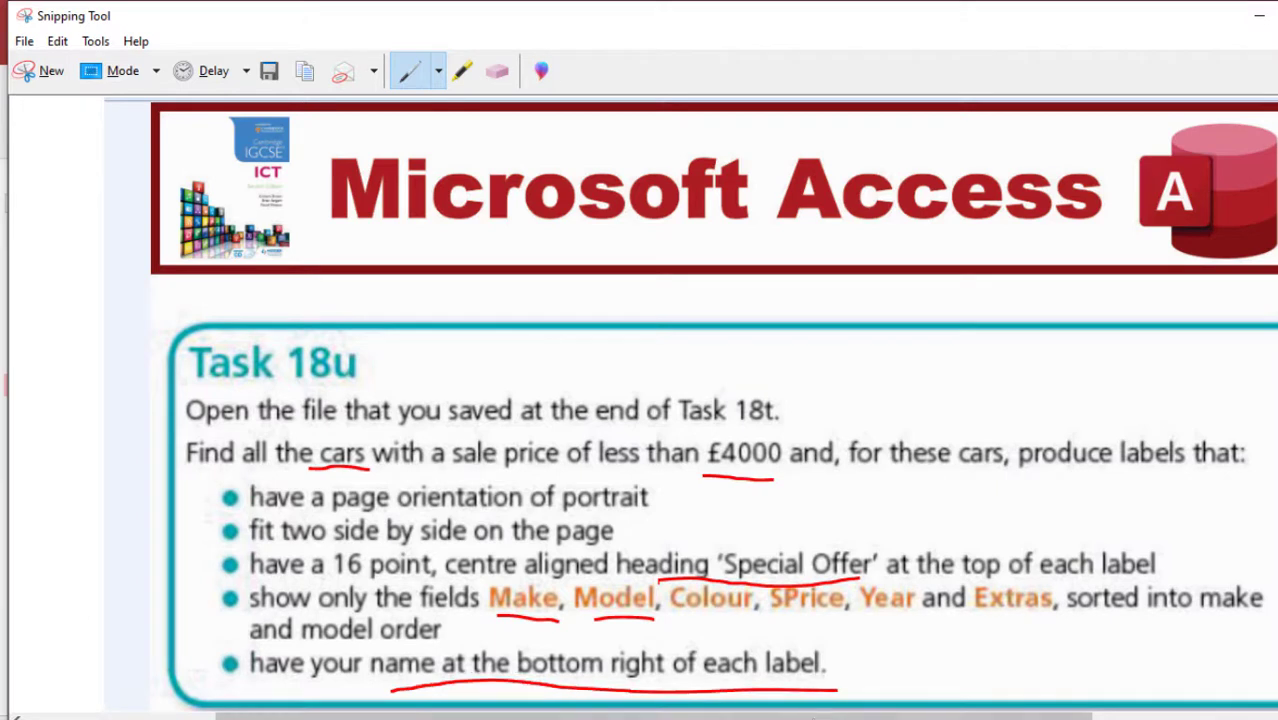
left_click(880, 650)
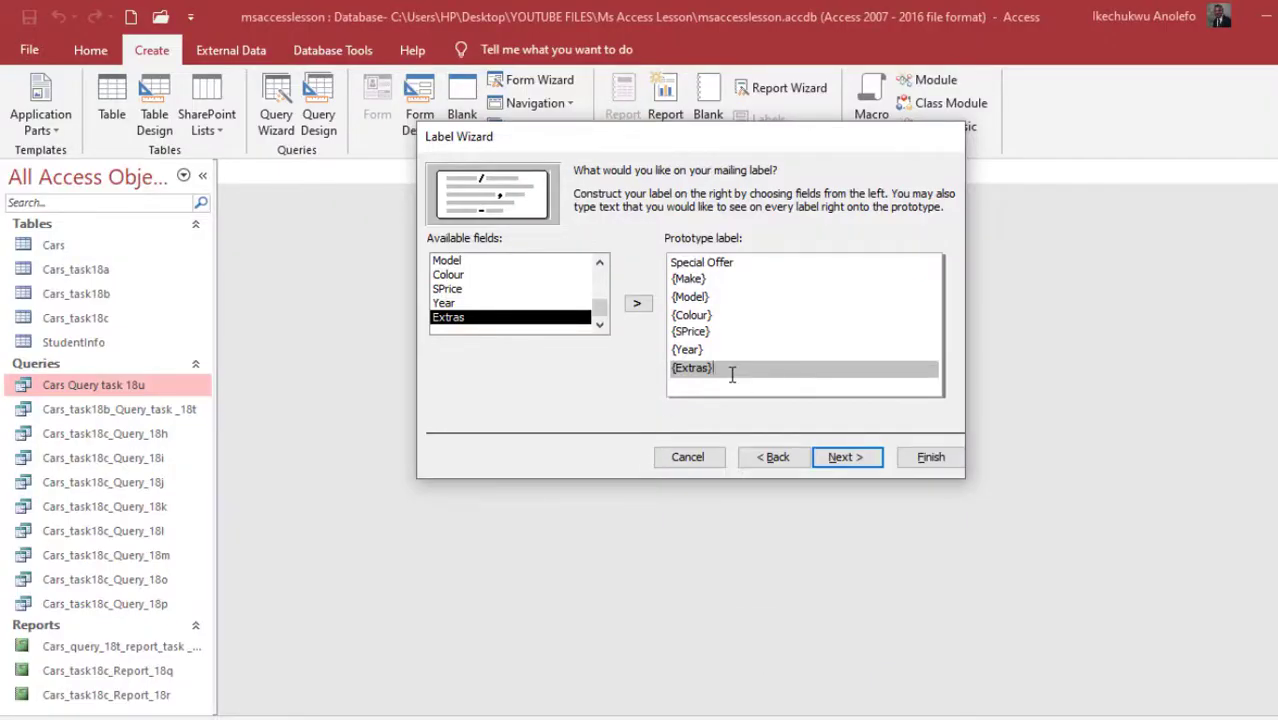
key("Return")
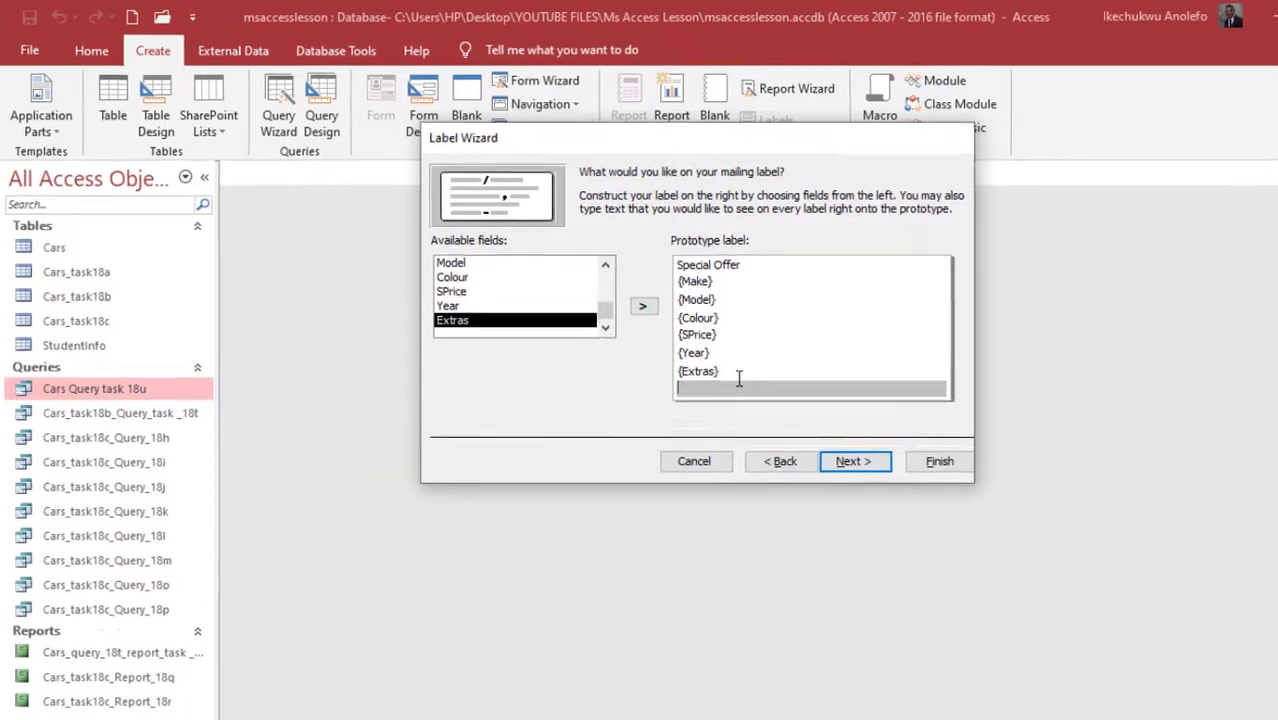
type("Ikechukwu")
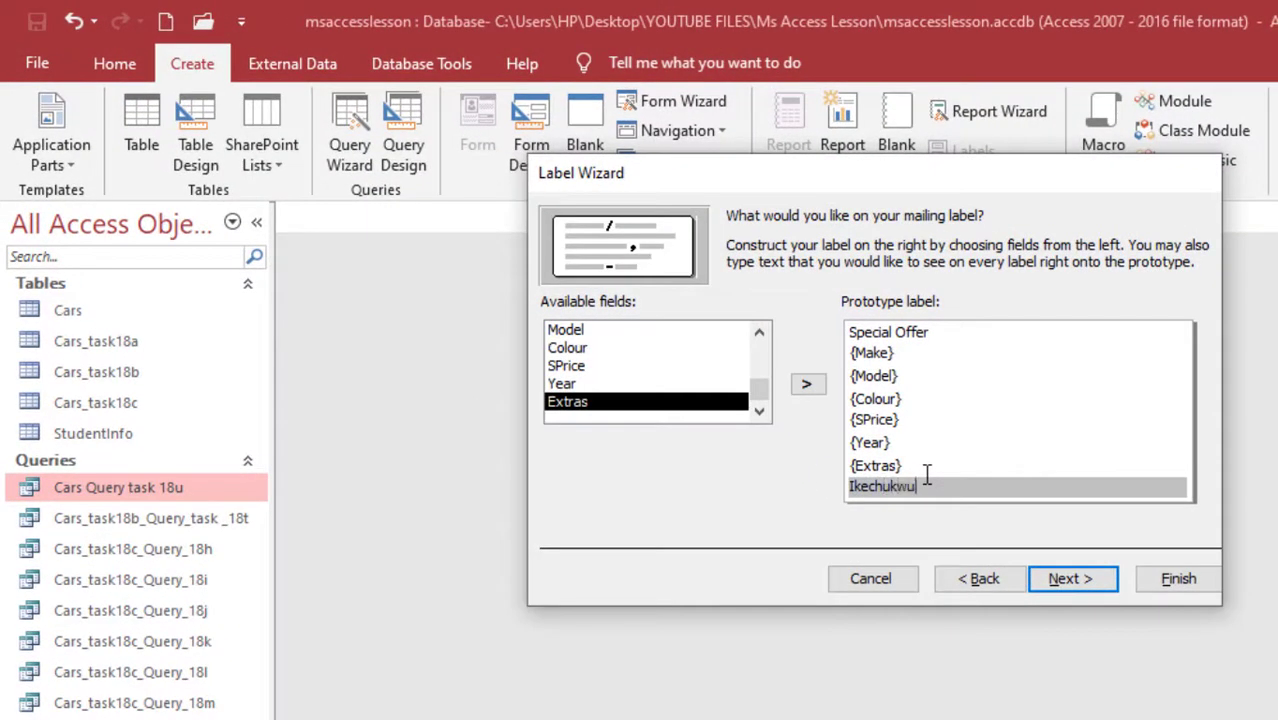
type(" Anolefo")
left_click(1070, 578)
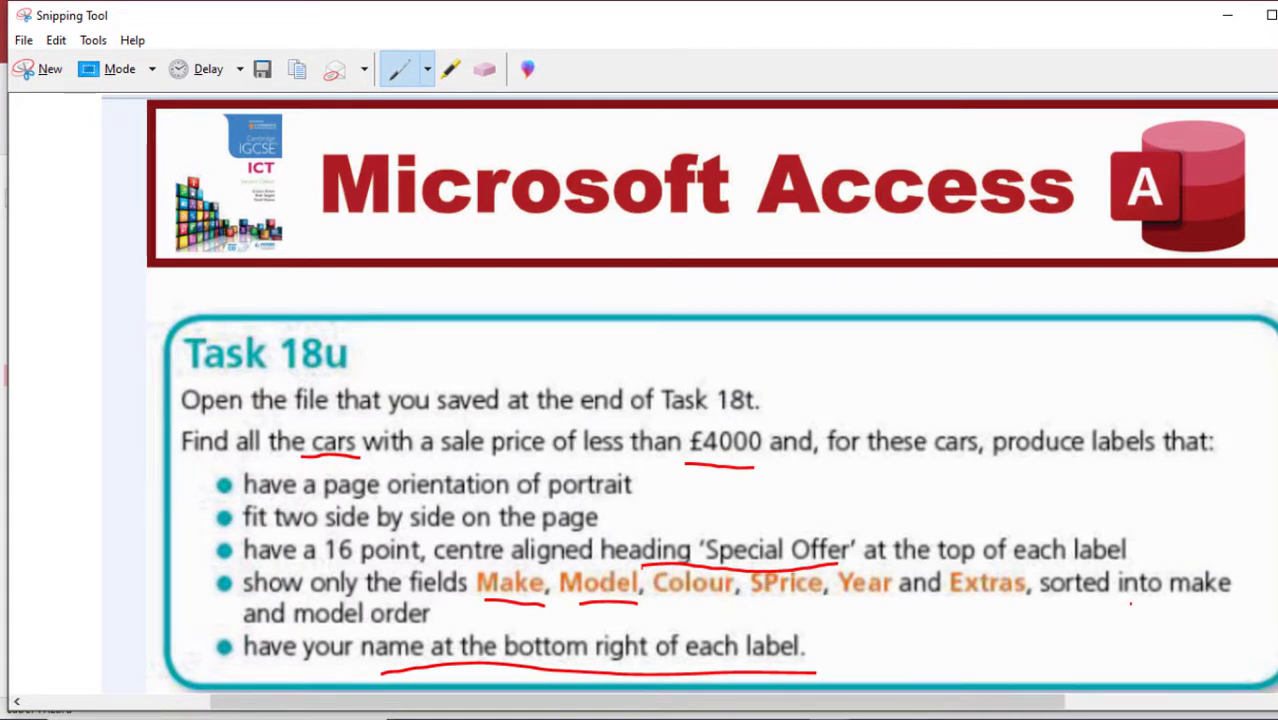
Step: Underline the sort order on the sheet and sort the labels by Make, then Model
left_click_drag(1120, 603, 1222, 597)
left_click_drag(302, 629, 440, 640)
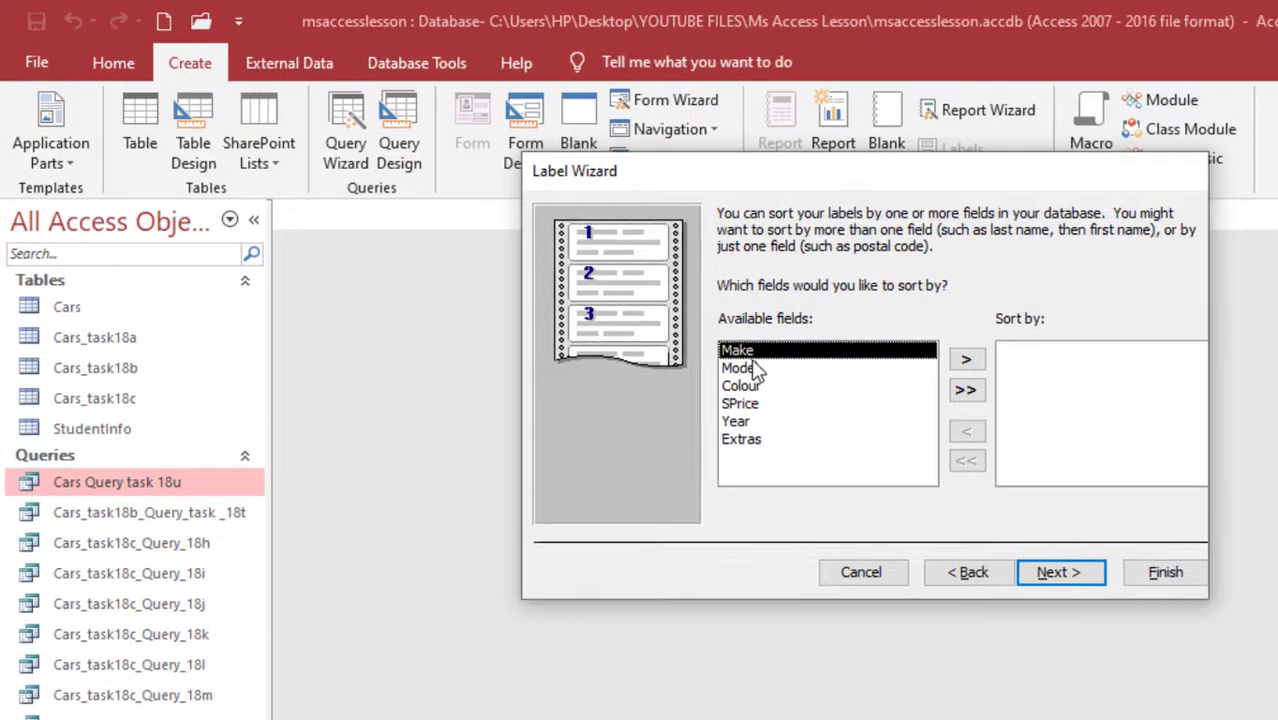
left_click(966, 359)
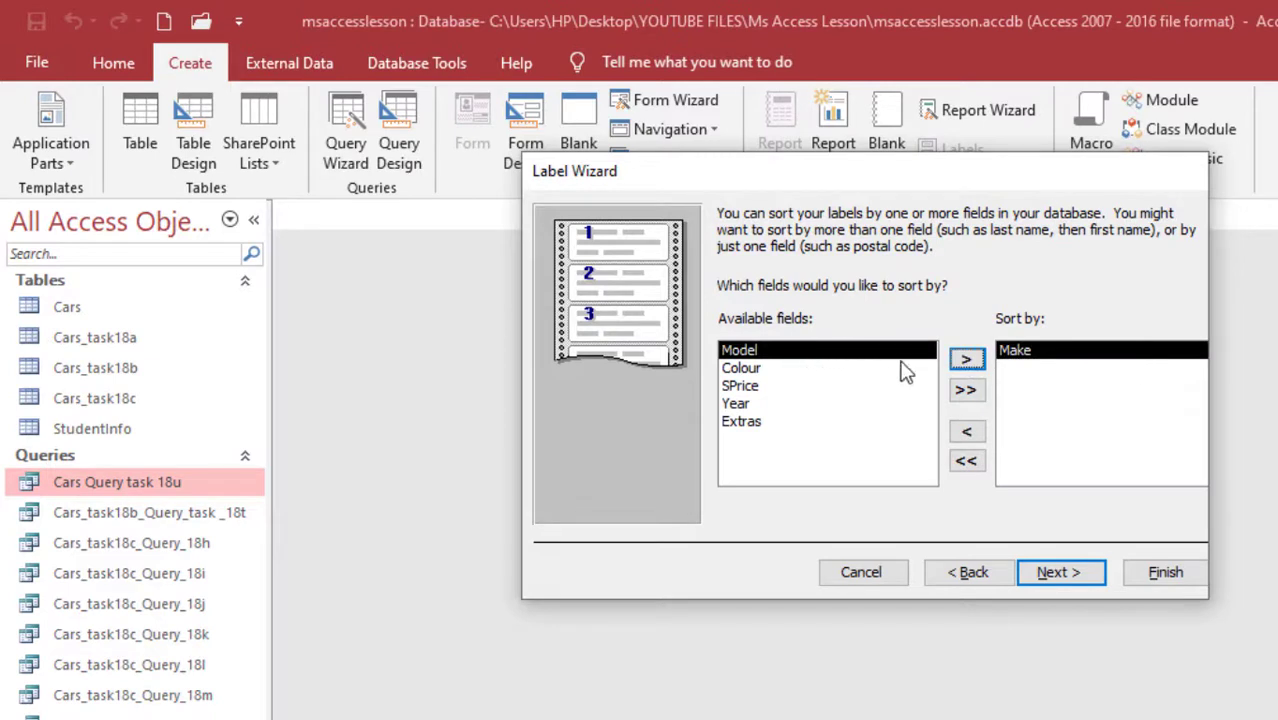
left_click(966, 362)
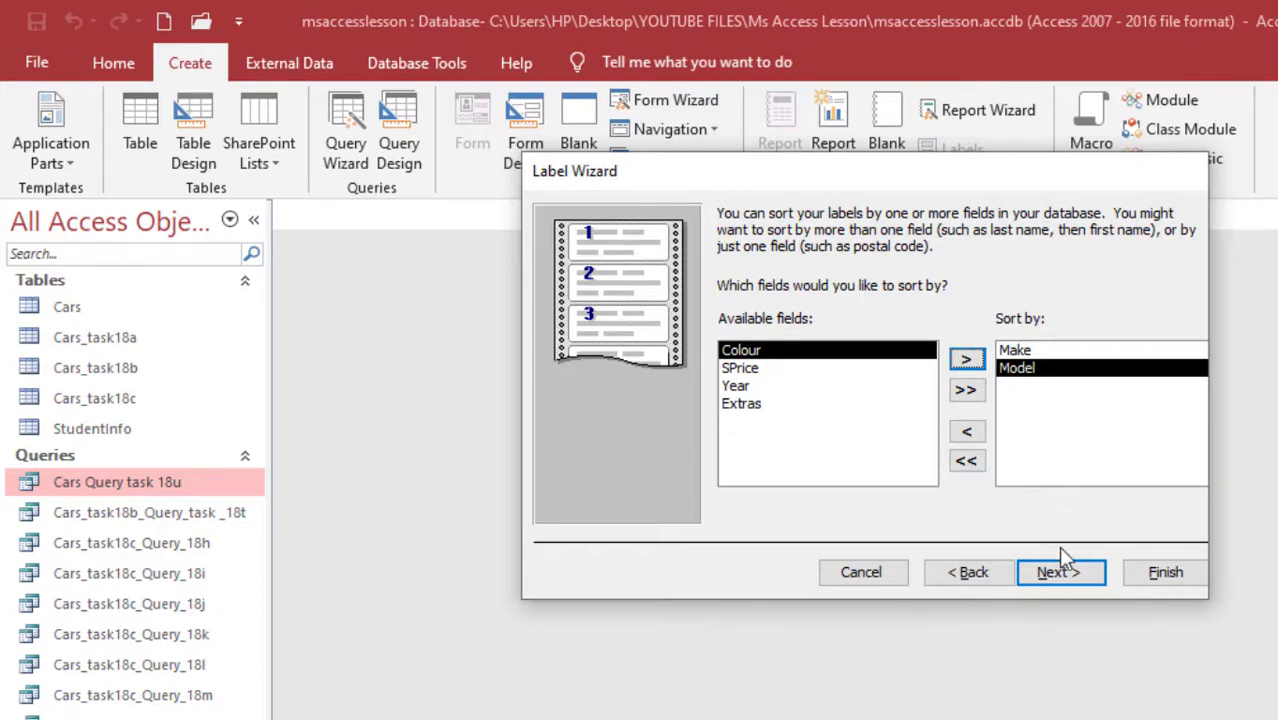
left_click(1062, 577)
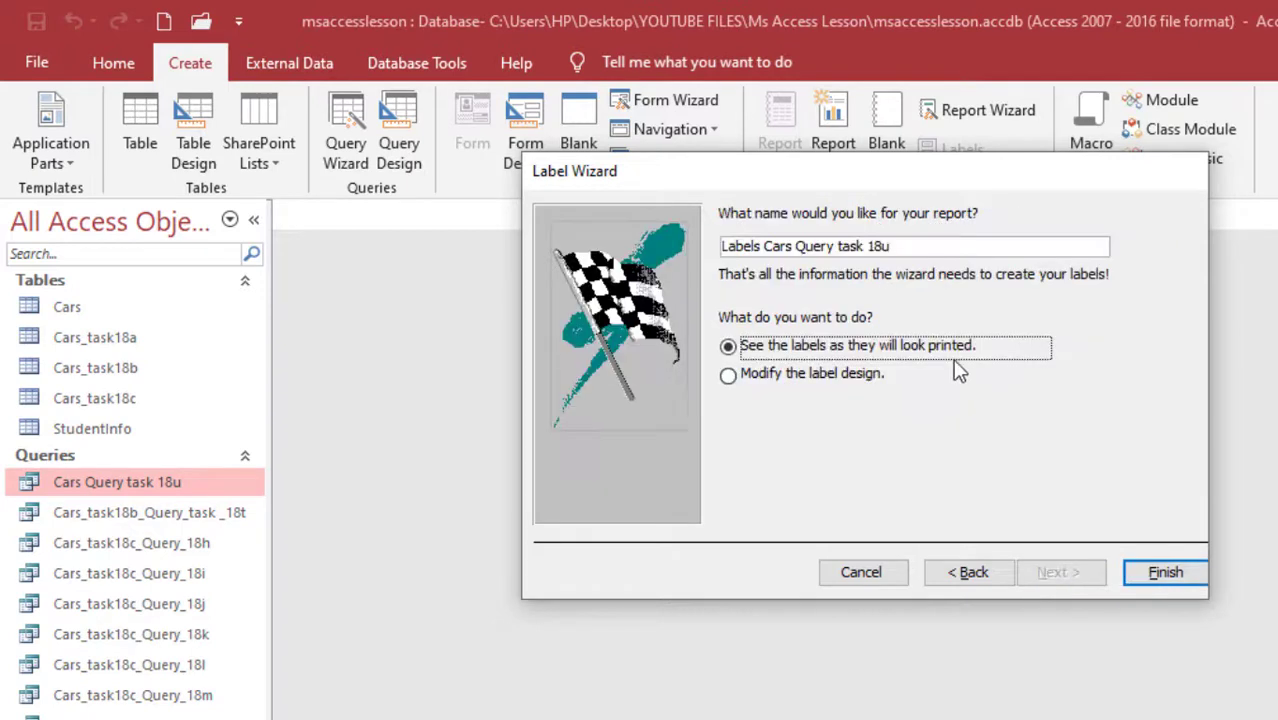
Step: Reword the proposed report name by removing the leading 'Labels' and replacing 'Query' with 'Labels'
left_click(761, 246)
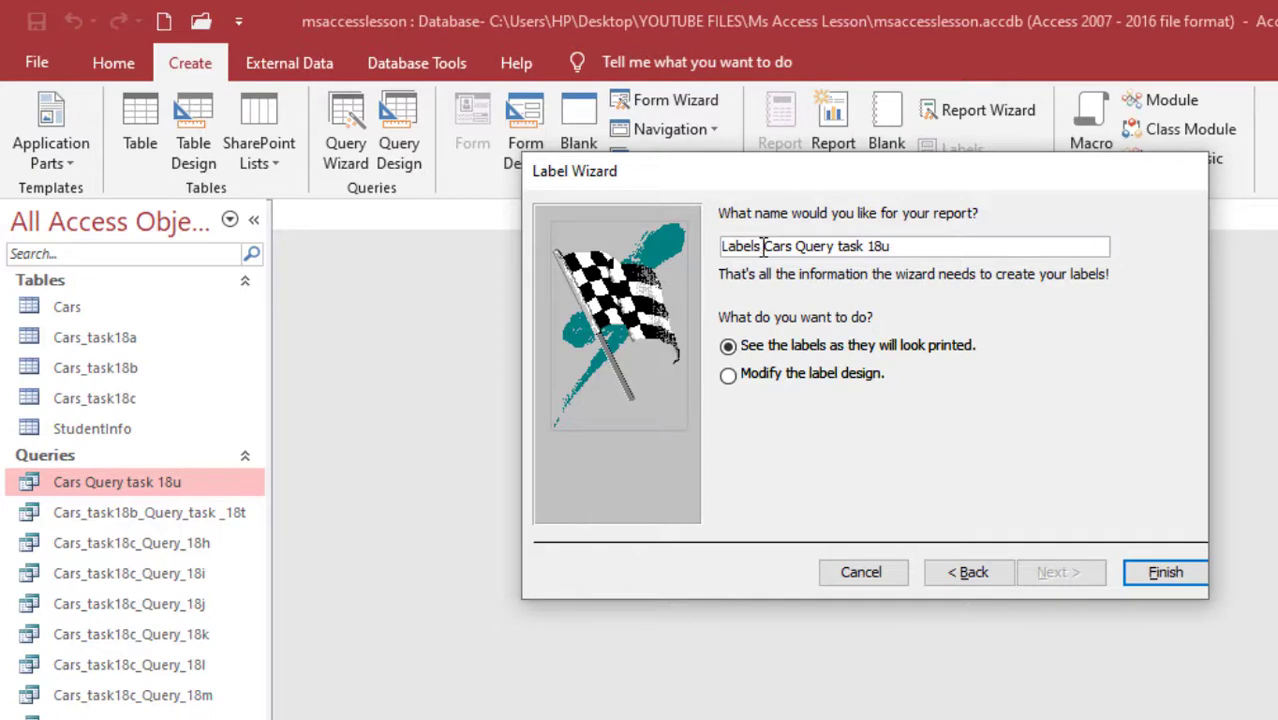
left_click_drag(761, 246, 707, 248)
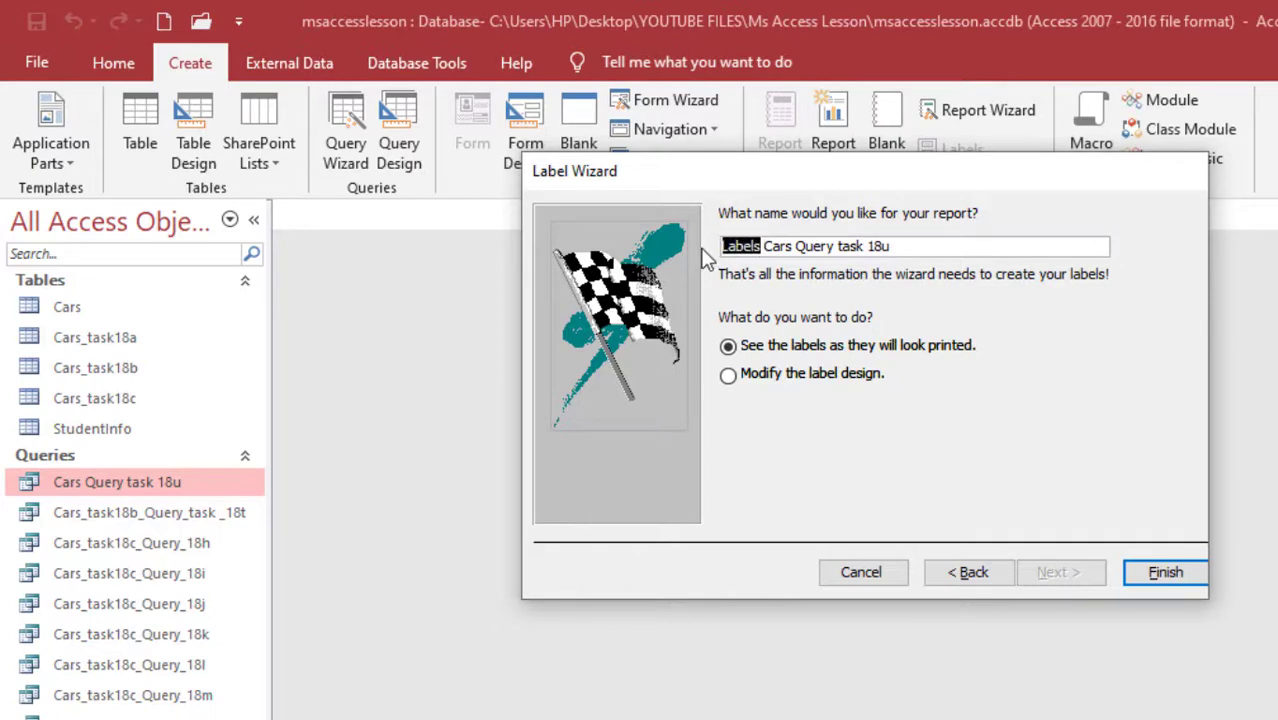
key("Delete")
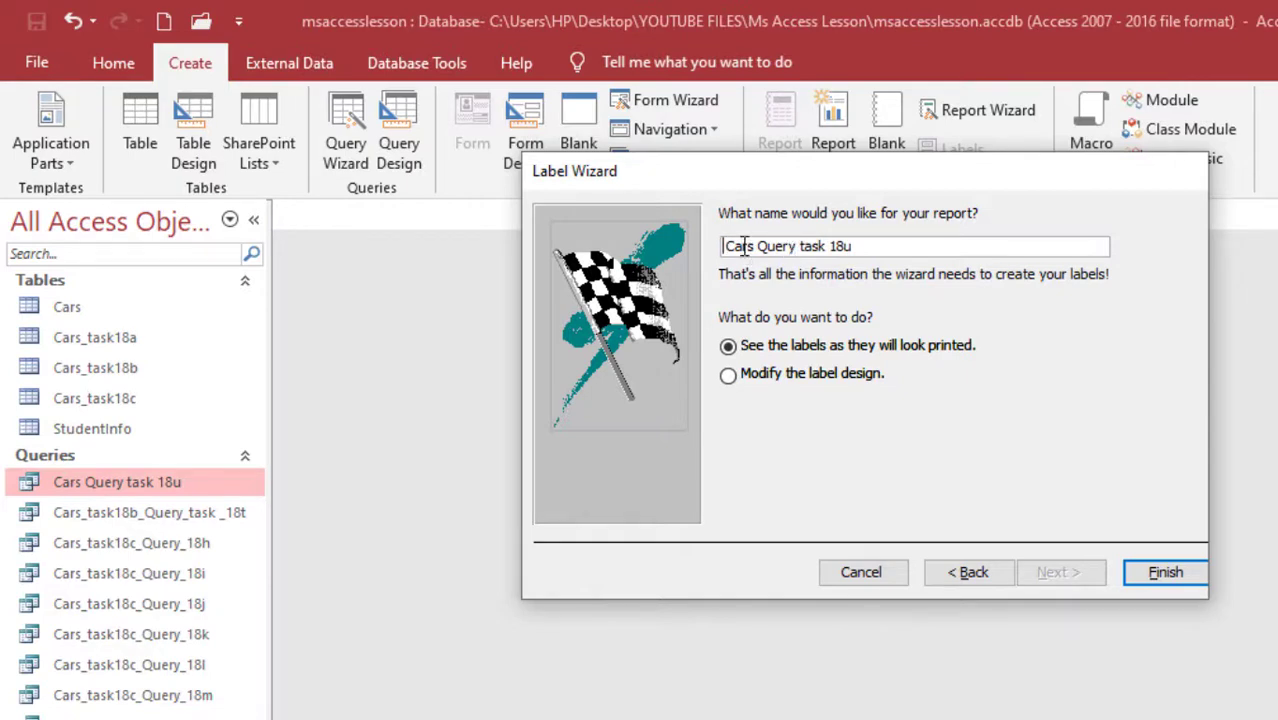
key("Delete")
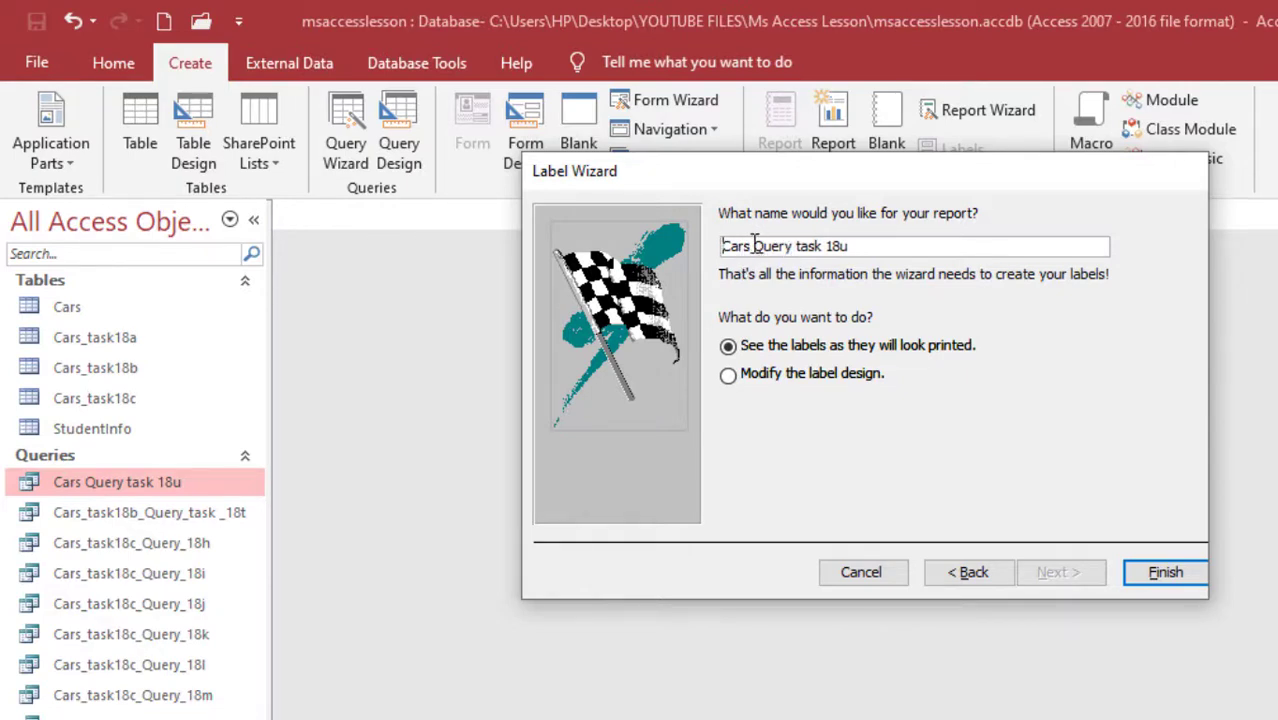
left_click_drag(793, 246, 758, 255)
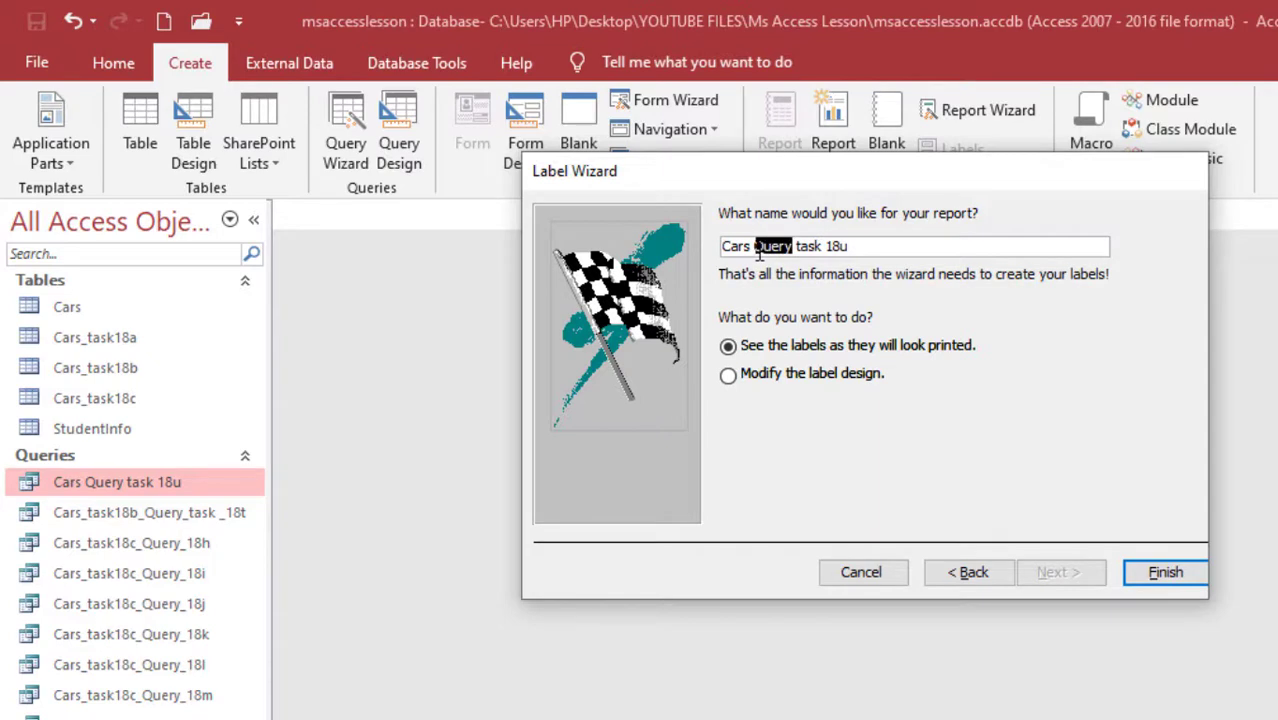
type("Labels")
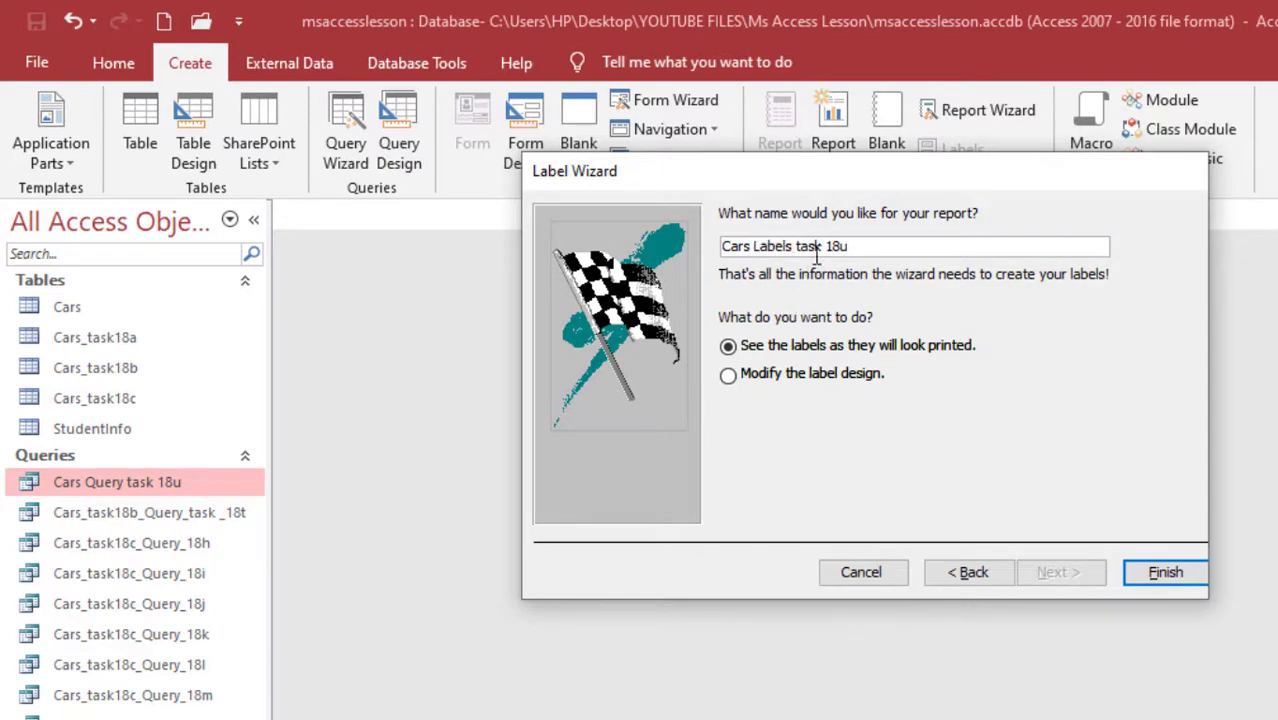
Step: Replace the spaces with underscores to get 'Cars_Labels_task_18u' and choose to modify the label design
left_click(825, 247)
left_click(756, 248)
key("Delete")
type("ls")
type("_")
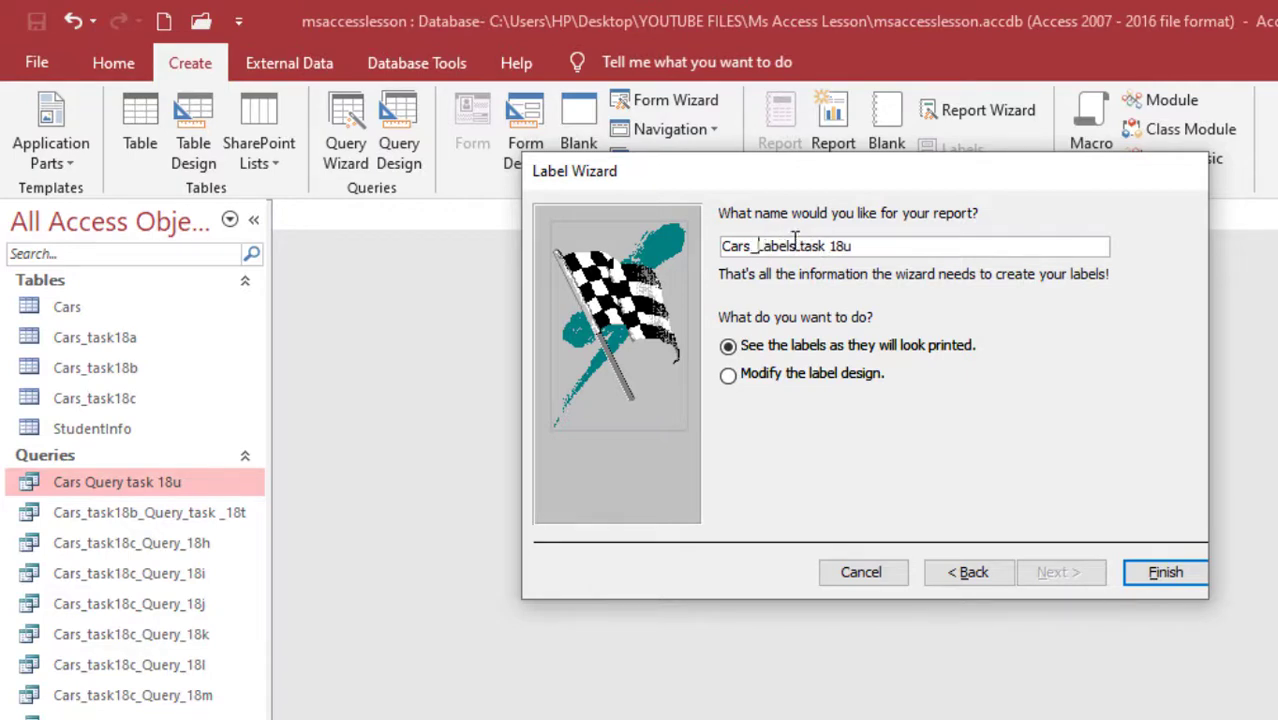
left_click(797, 246)
key("Delete")
type("_")
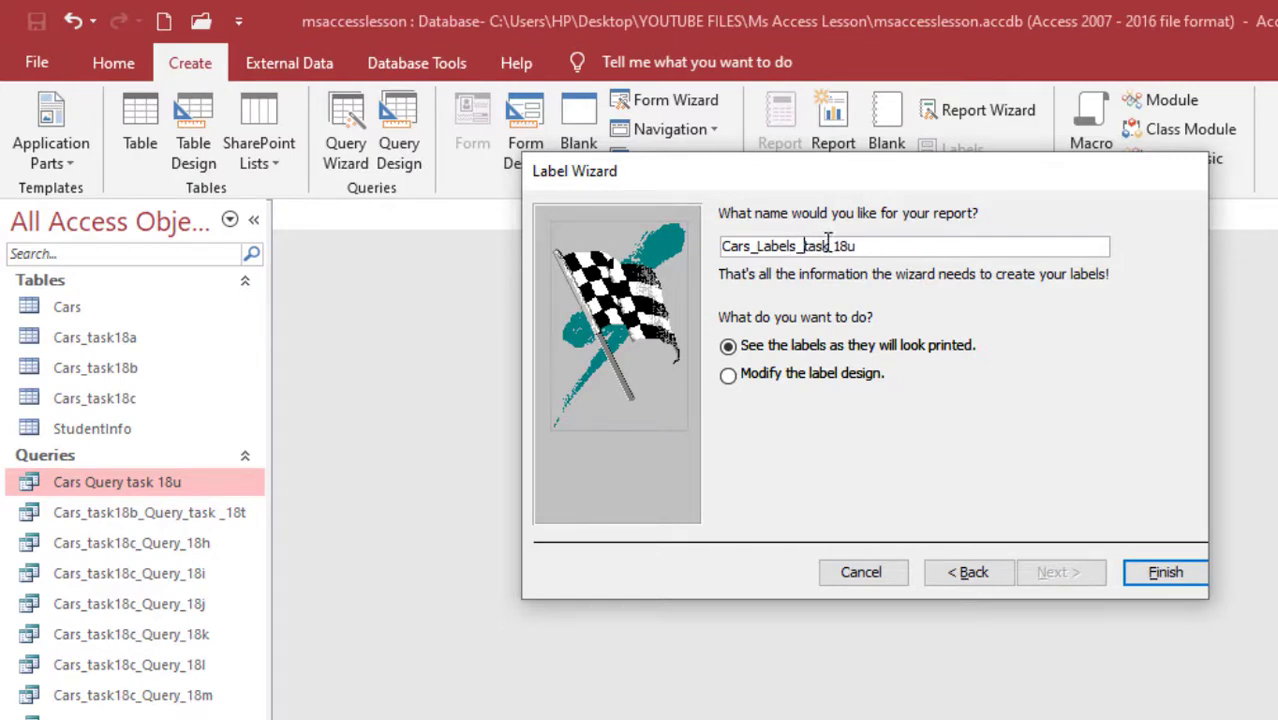
left_click(834, 246)
key("BackSpace")
type("_")
left_click(729, 378)
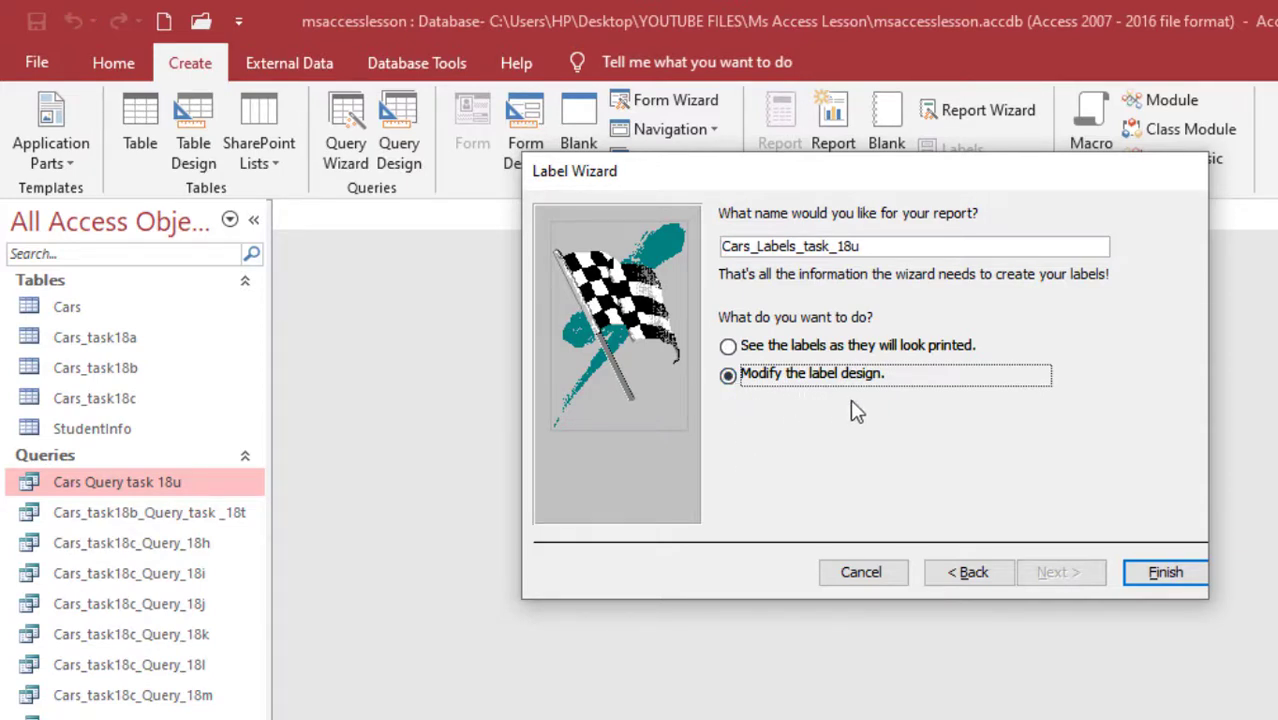
Step: Finish the wizard into design view and move the name line below {Extras}
left_click(1160, 574)
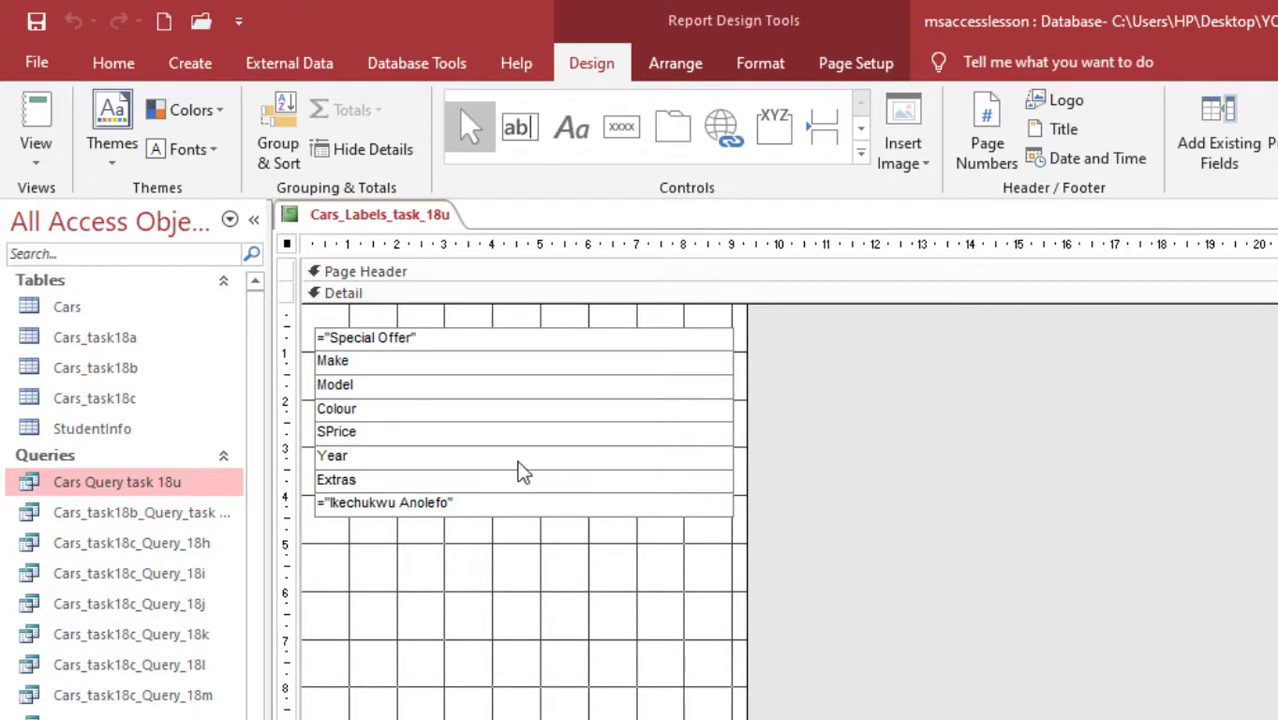
left_click(398, 512)
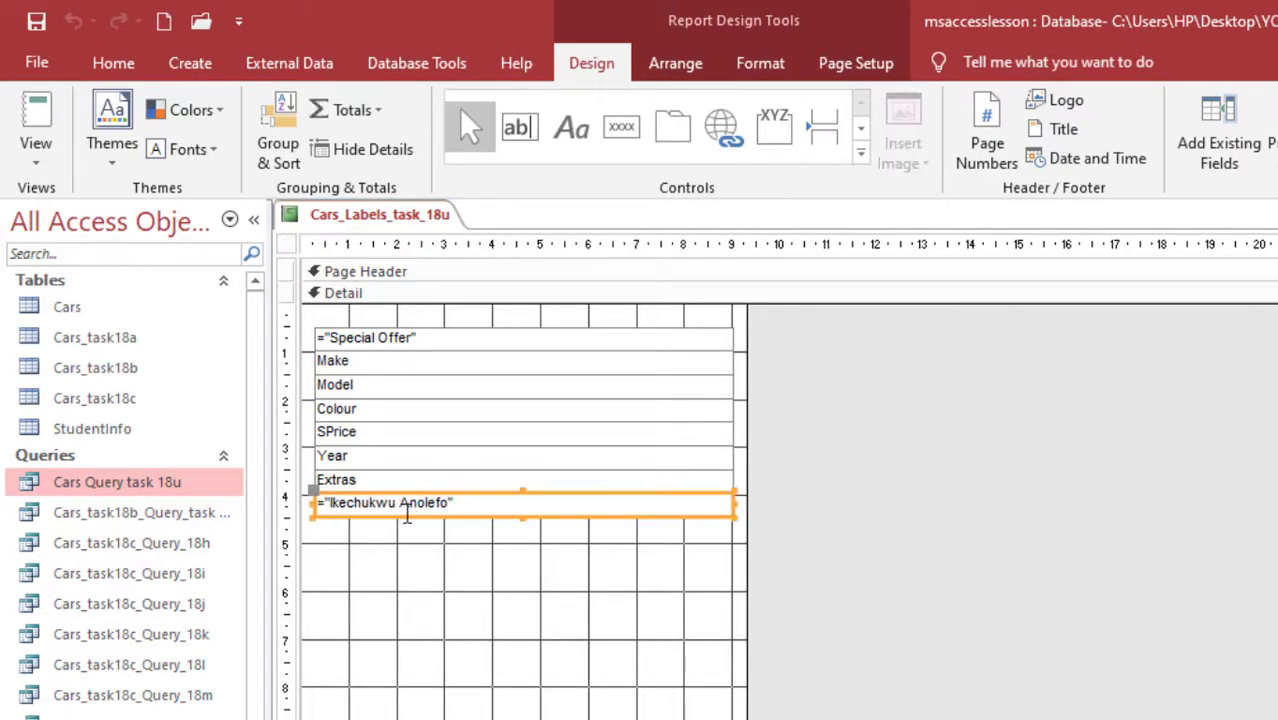
left_click_drag(434, 522, 428, 572)
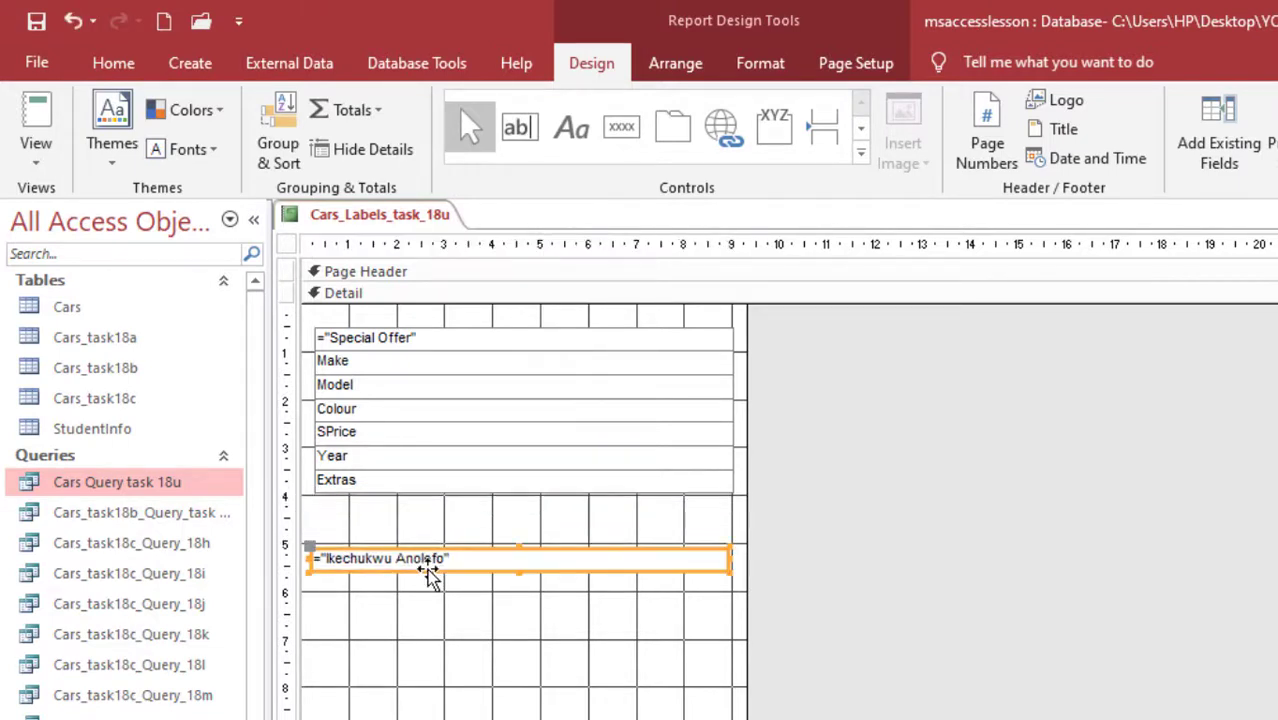
Step: Select the six car fields, Make through Extras, and move them down one row
left_click(371, 366)
left_click(393, 390, "shift")
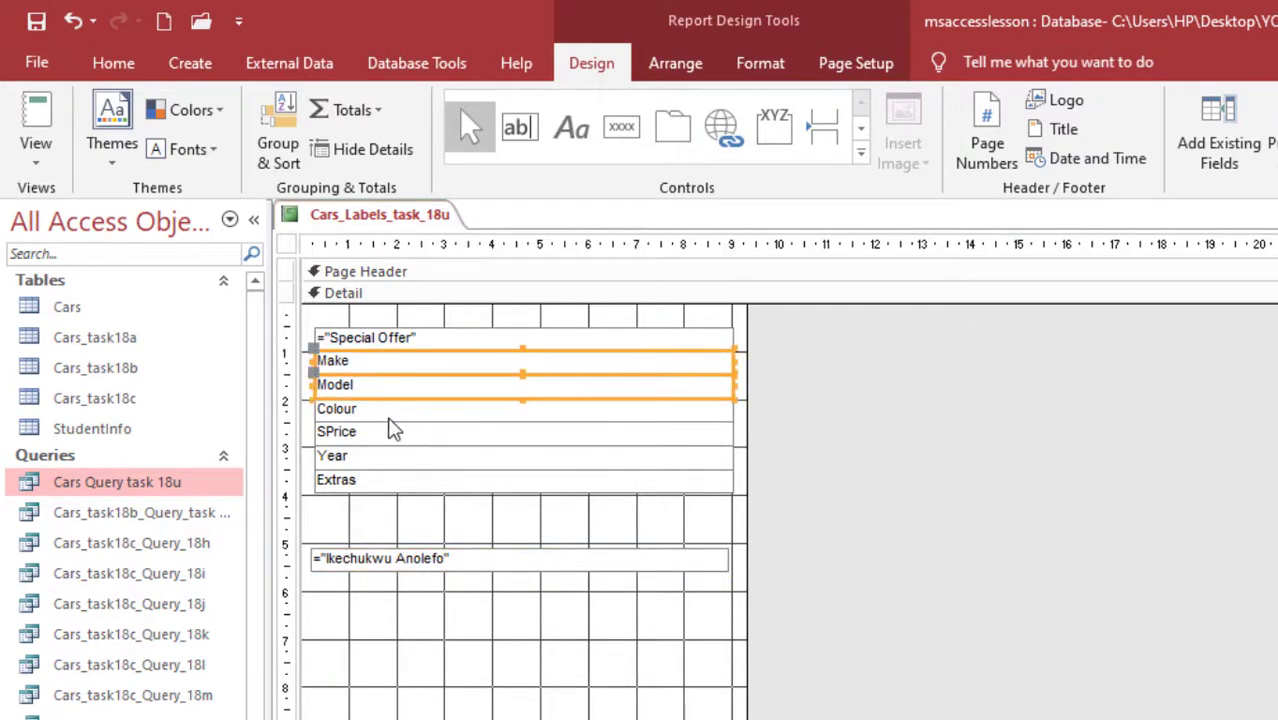
left_click(392, 410, "shift")
left_click(392, 432, "shift")
left_click(390, 456, "shift")
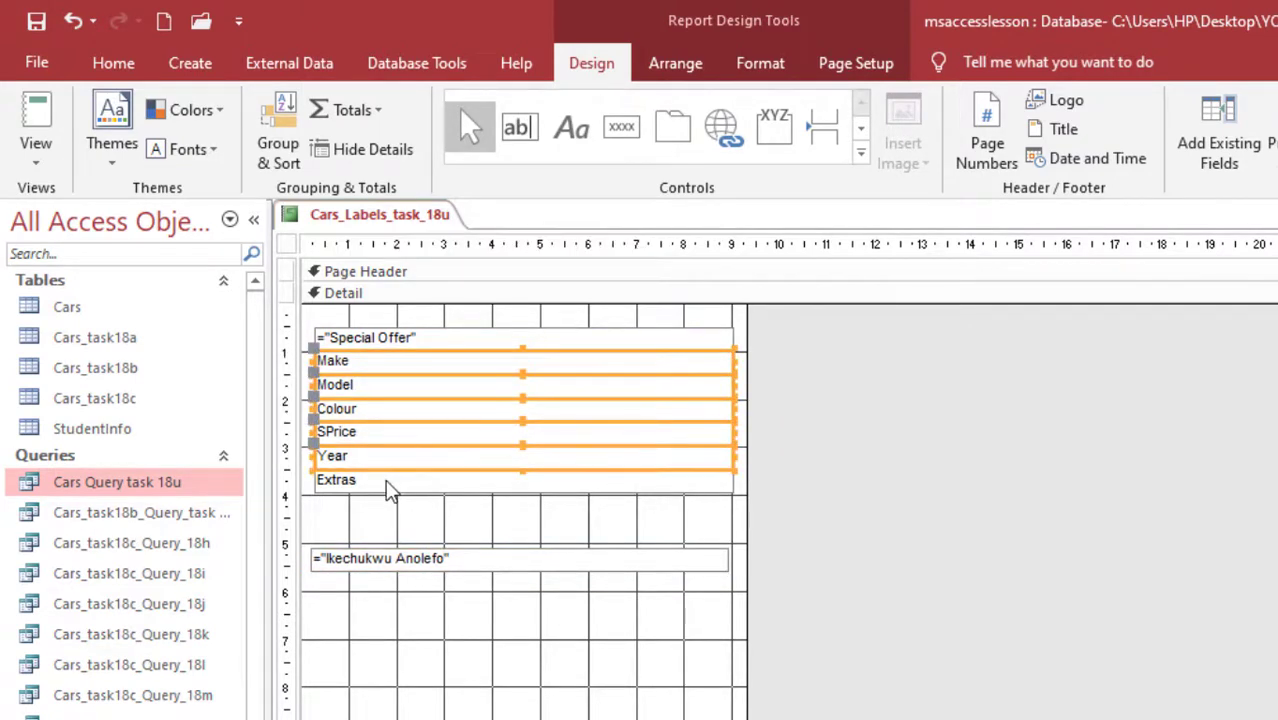
left_click(388, 480, "shift")
left_click_drag(433, 370, 437, 397)
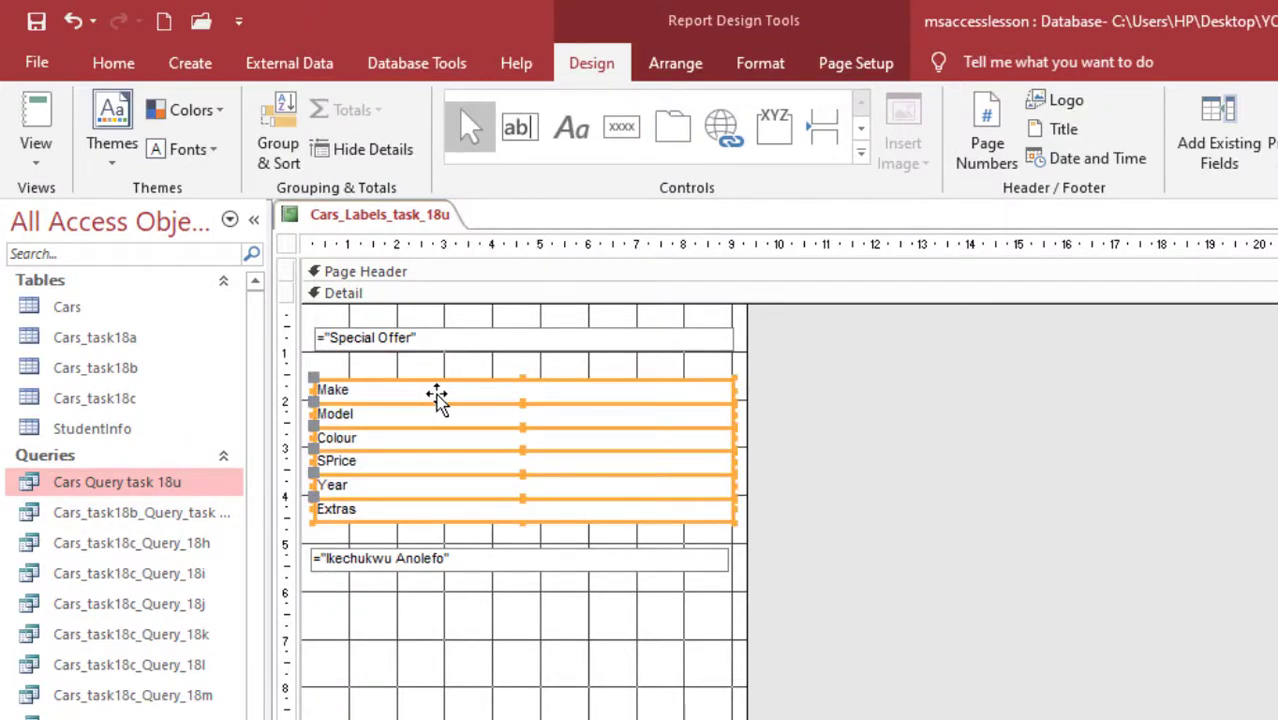
Step: Move the name box further down and make the Special Offer heading box taller
left_click(467, 560)
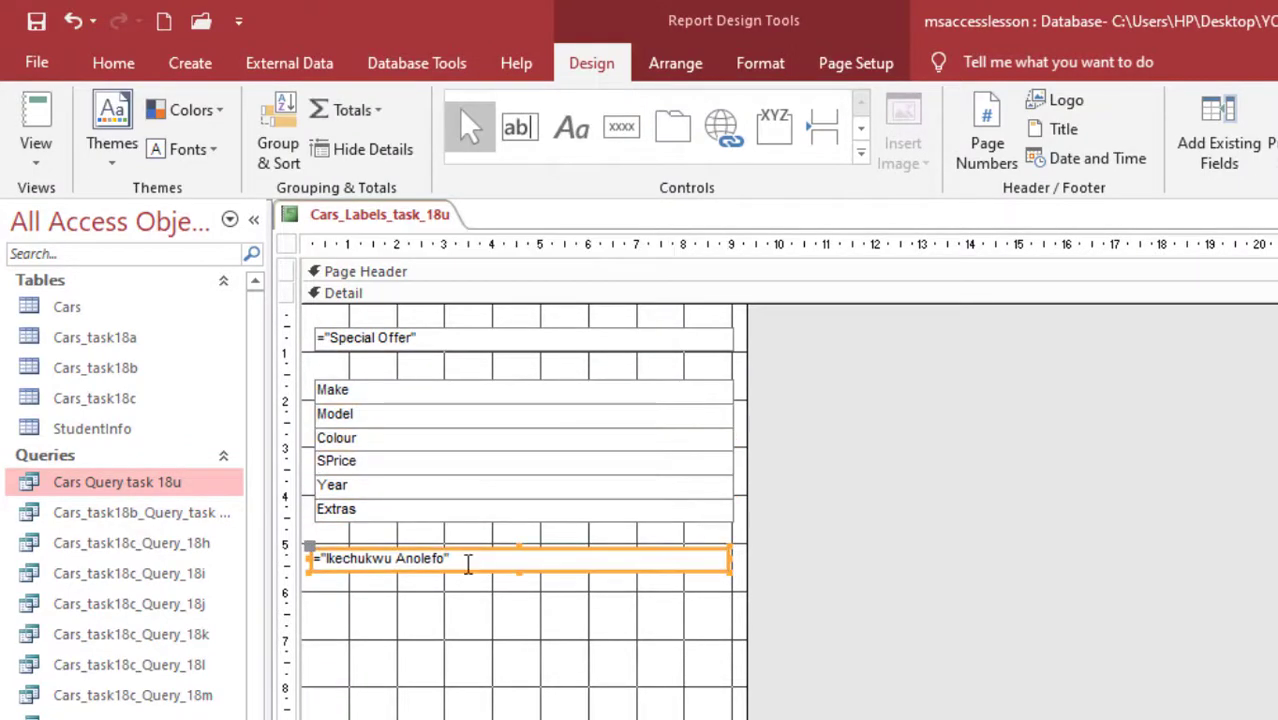
left_click_drag(465, 573, 440, 592)
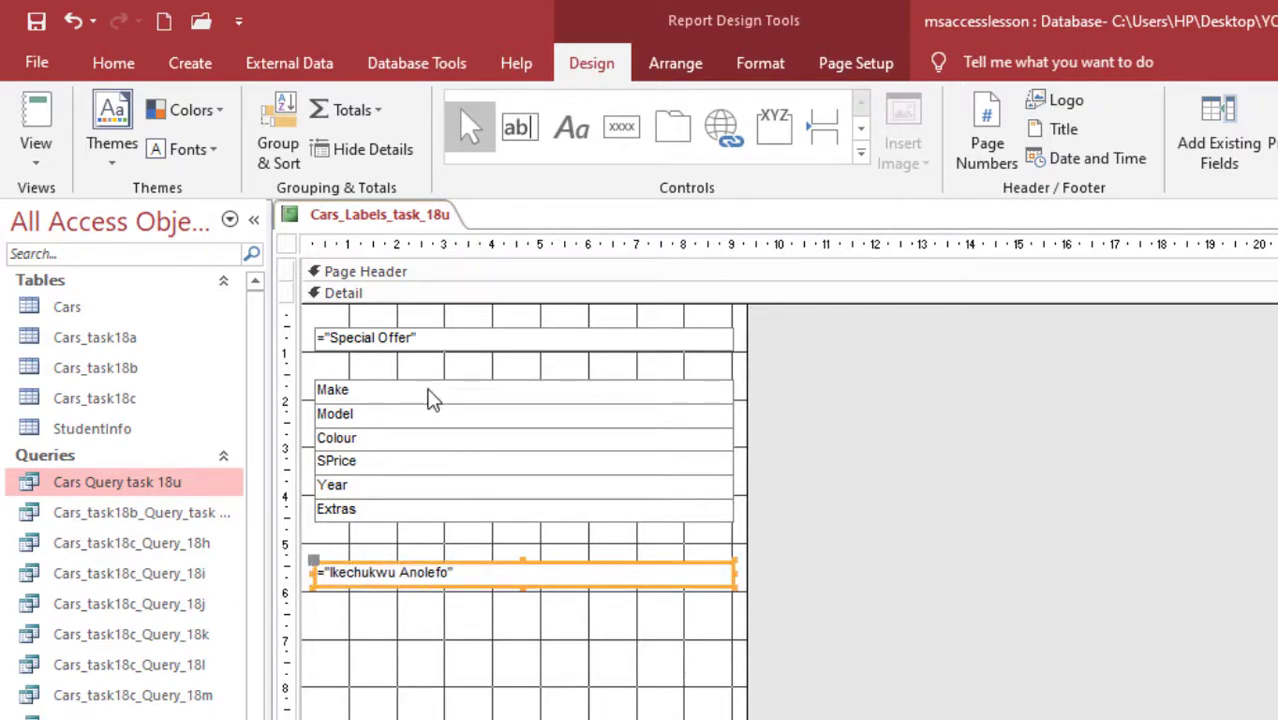
left_click(450, 340)
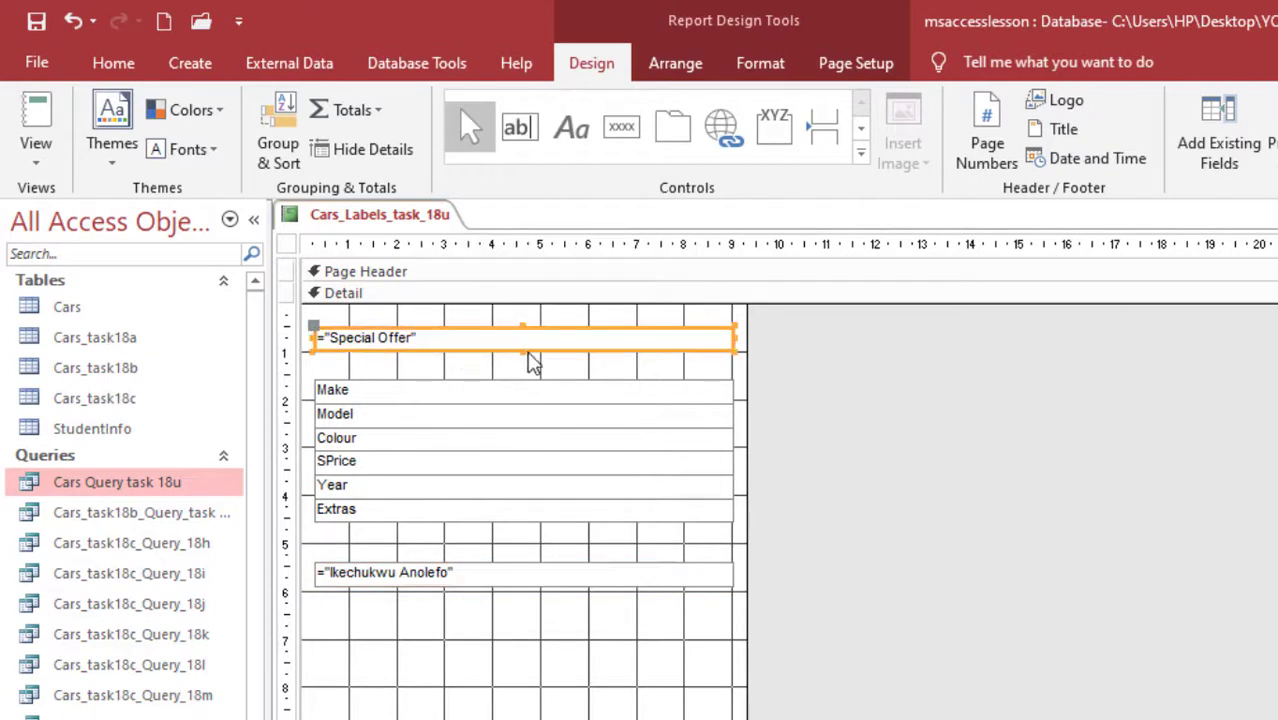
left_click_drag(522, 352, 521, 362)
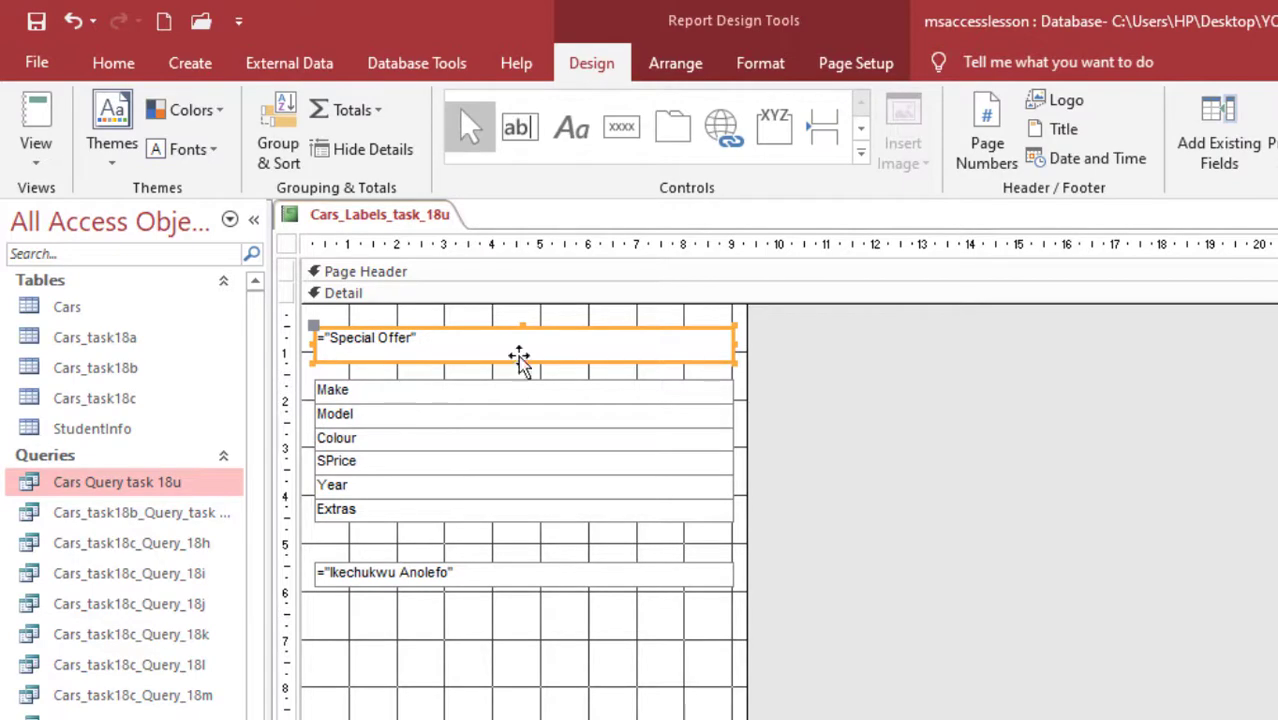
key("alt+Tab")
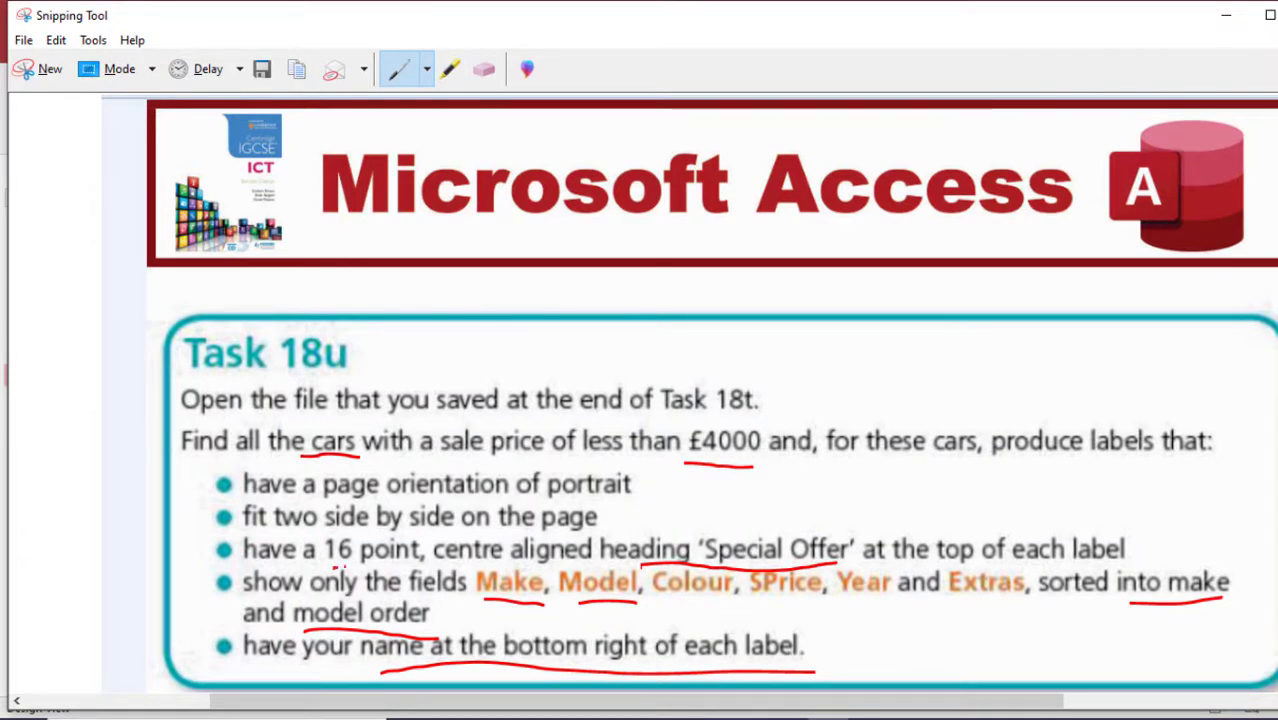
Step: Underline '16 point' and 'centre aligned' in red on the task sheet, then return to Access
left_click_drag(336, 566, 430, 569)
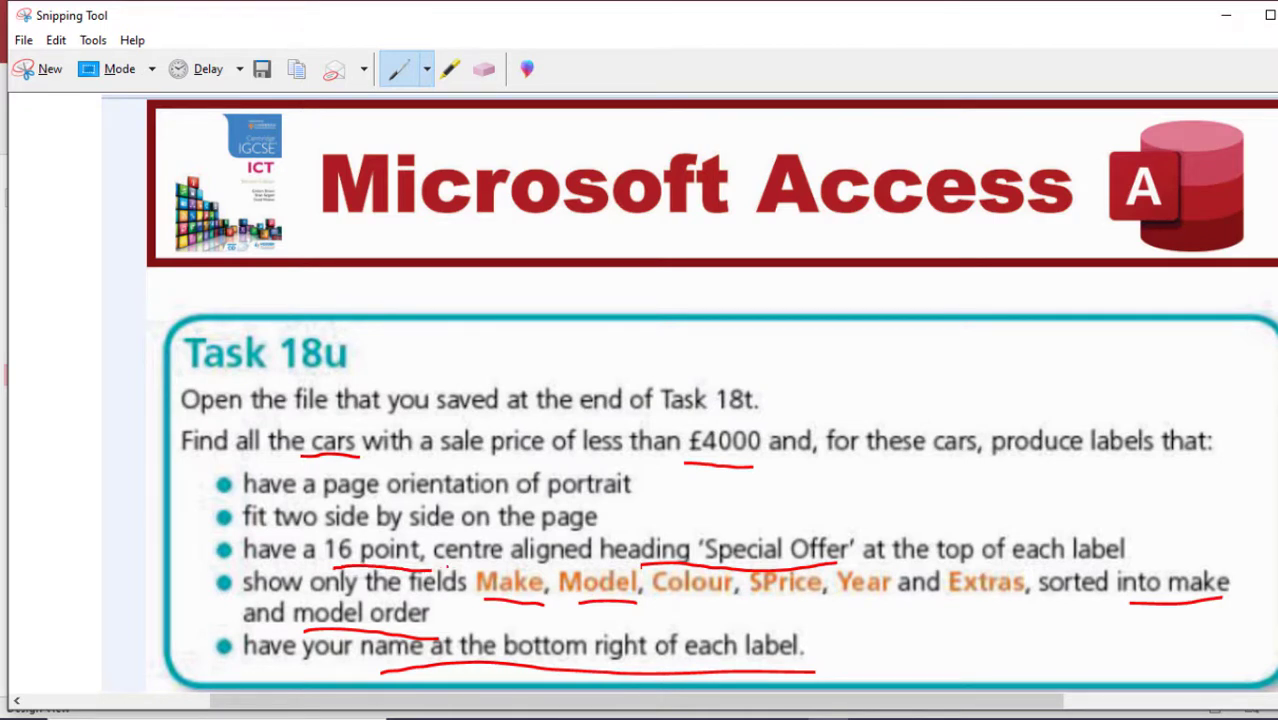
left_click_drag(464, 566, 556, 567)
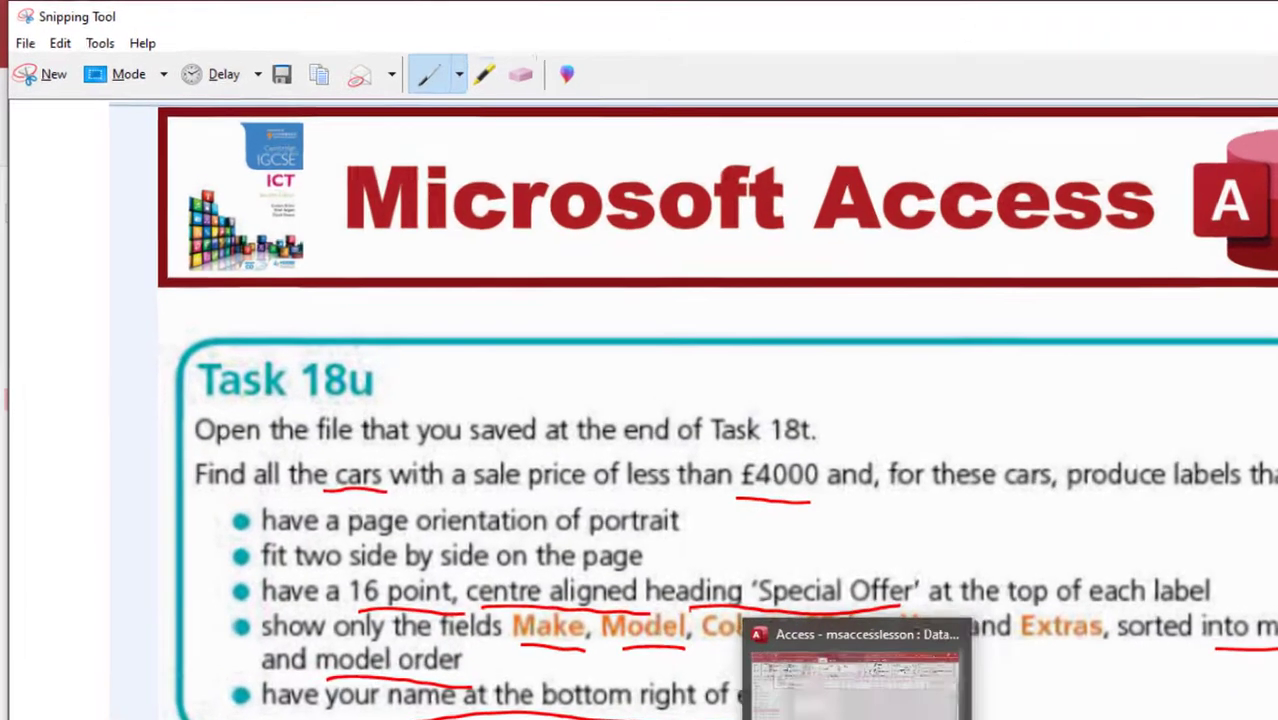
left_click(860, 690)
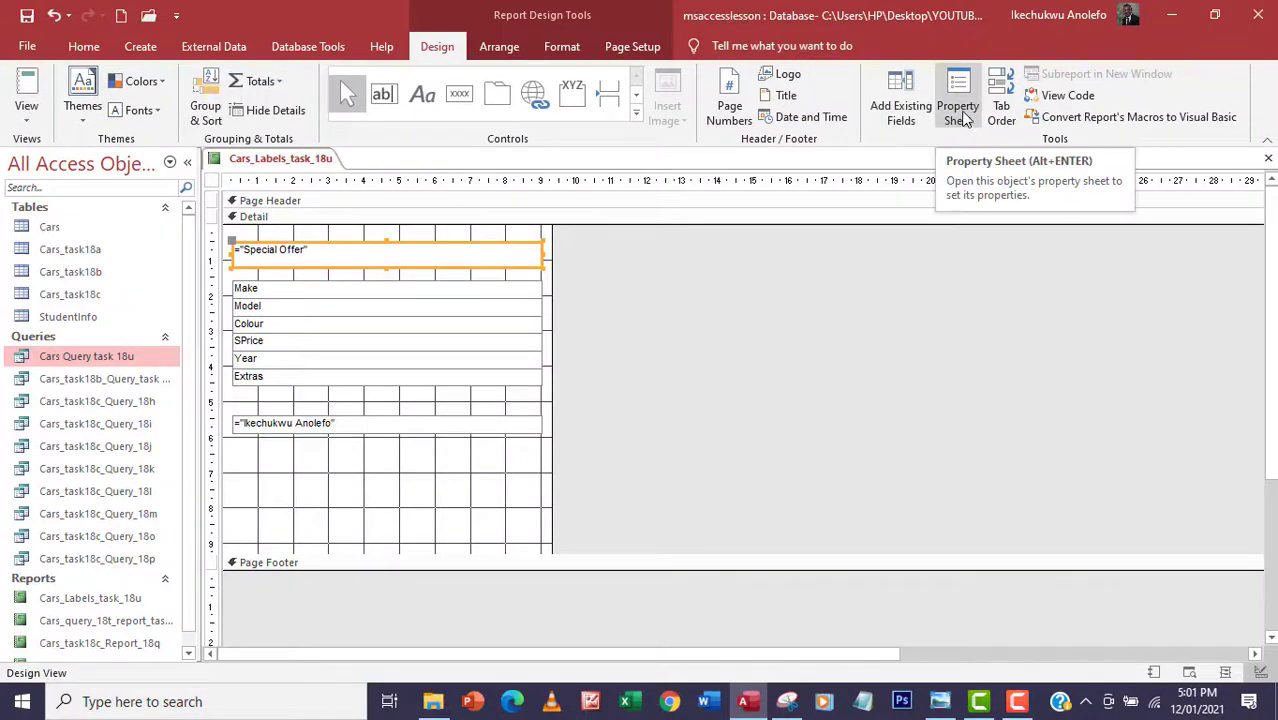
Step: Give the Special Offer text box Font Size 16 and Text Align Center, then check the task sheet
left_click(958, 112)
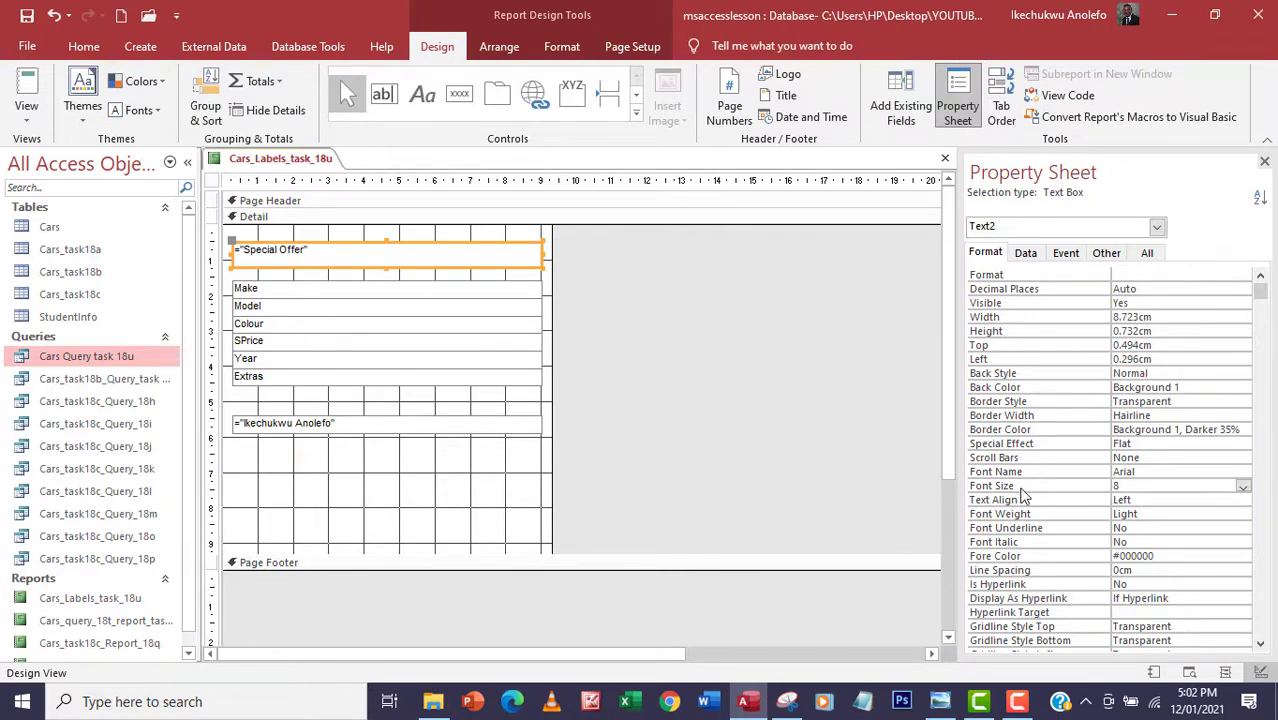
left_click(1241, 488)
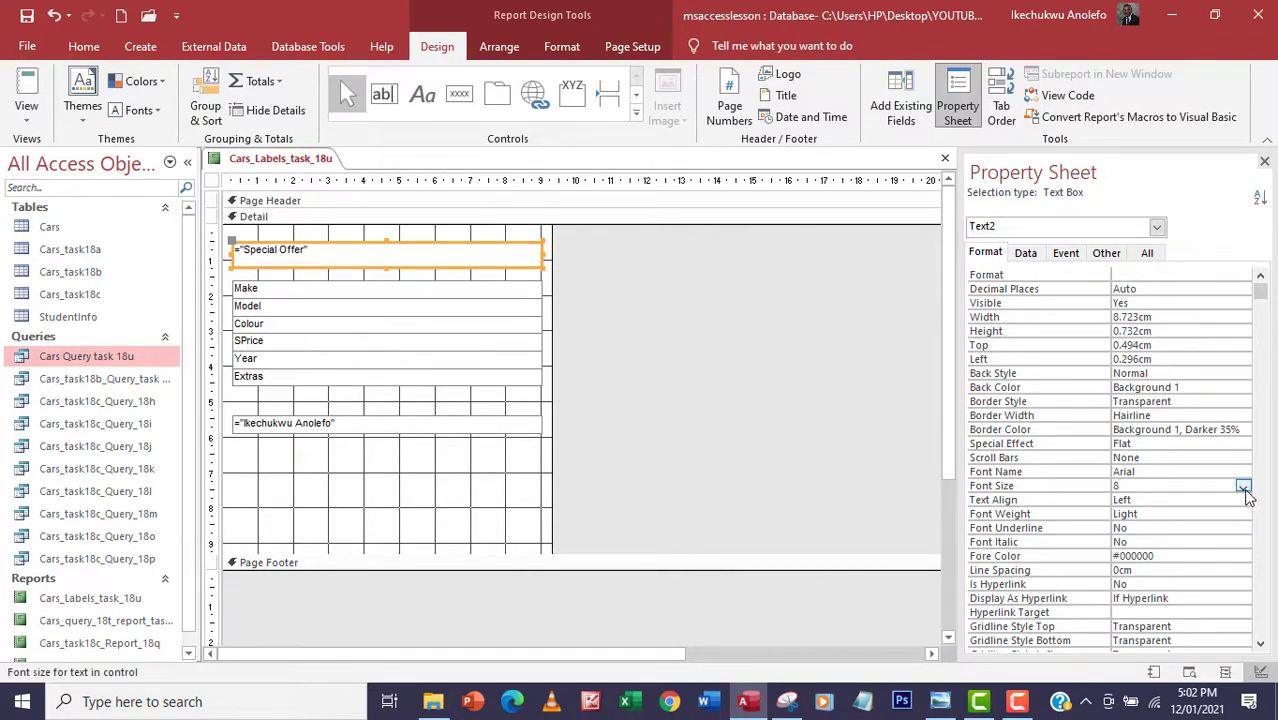
left_click(1243, 488)
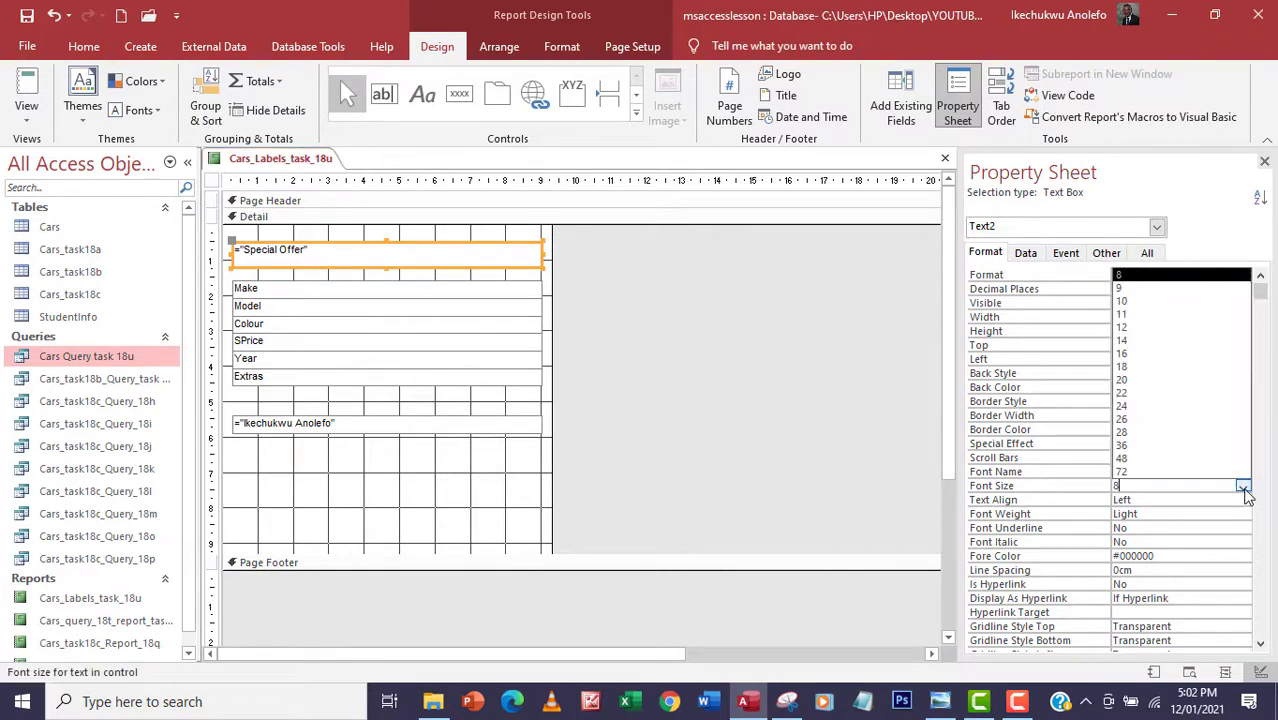
left_click(1145, 353)
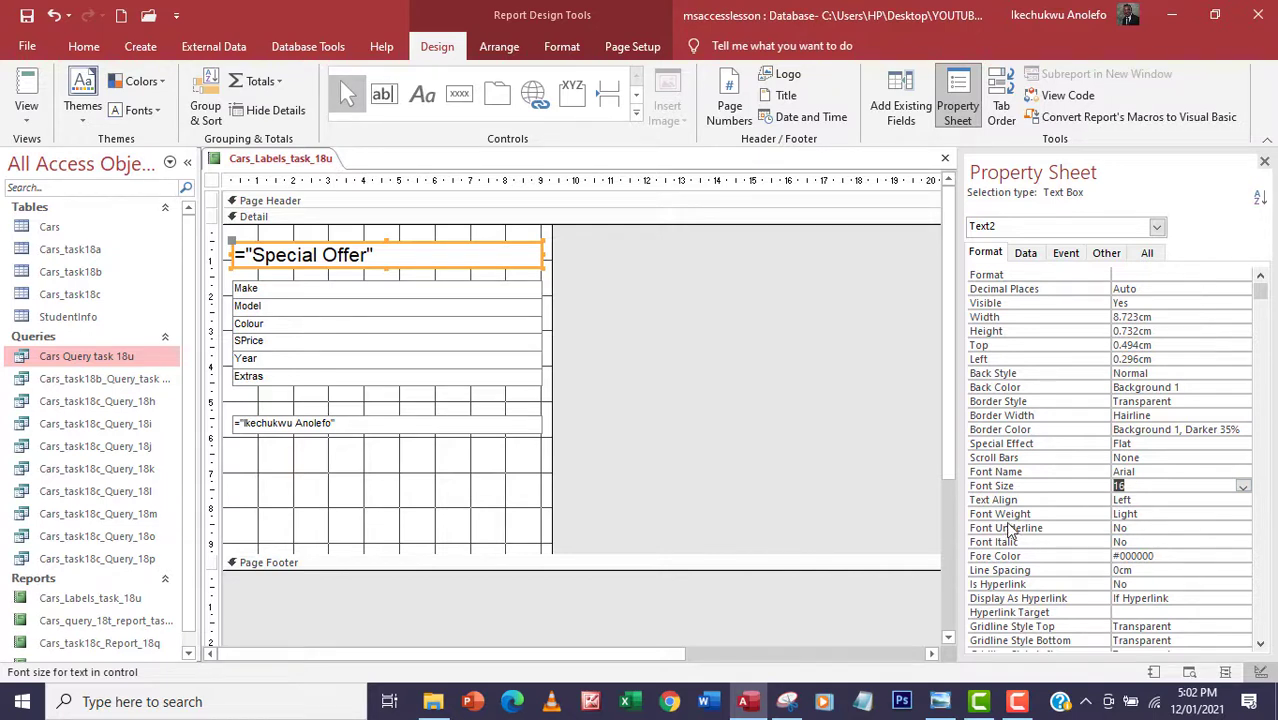
left_click(1180, 501)
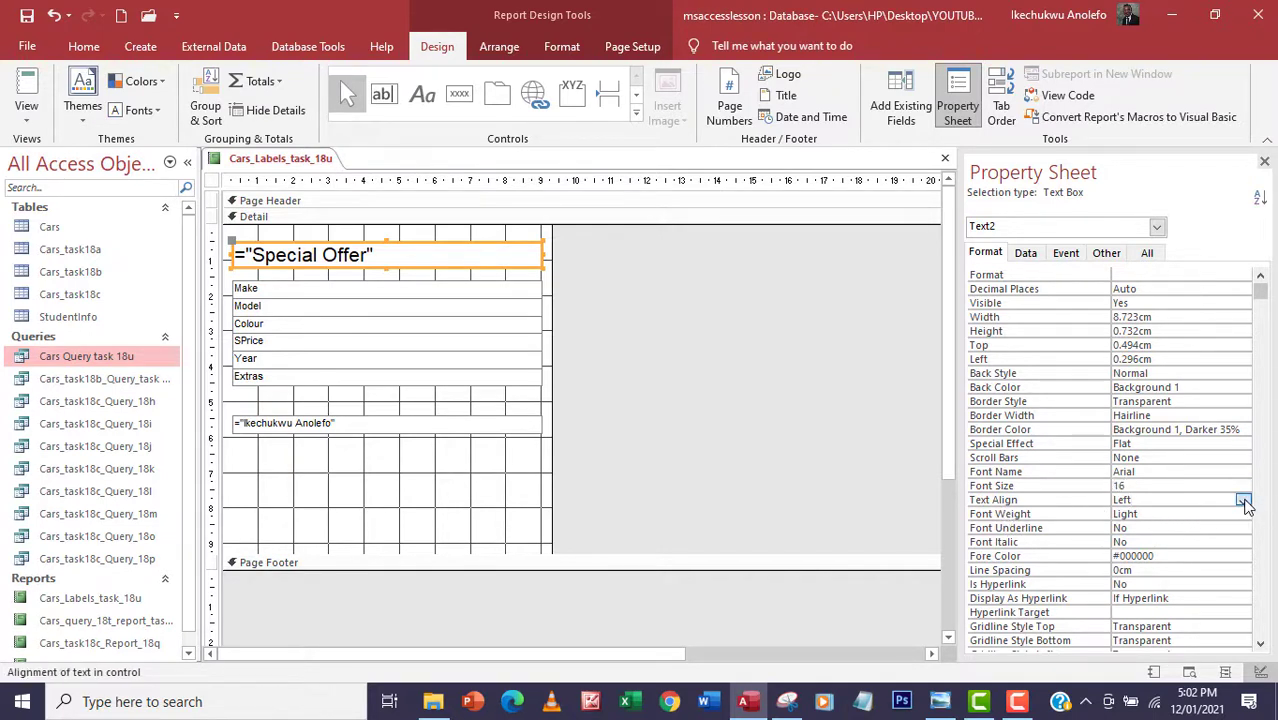
left_click(1242, 500)
left_click(1168, 542)
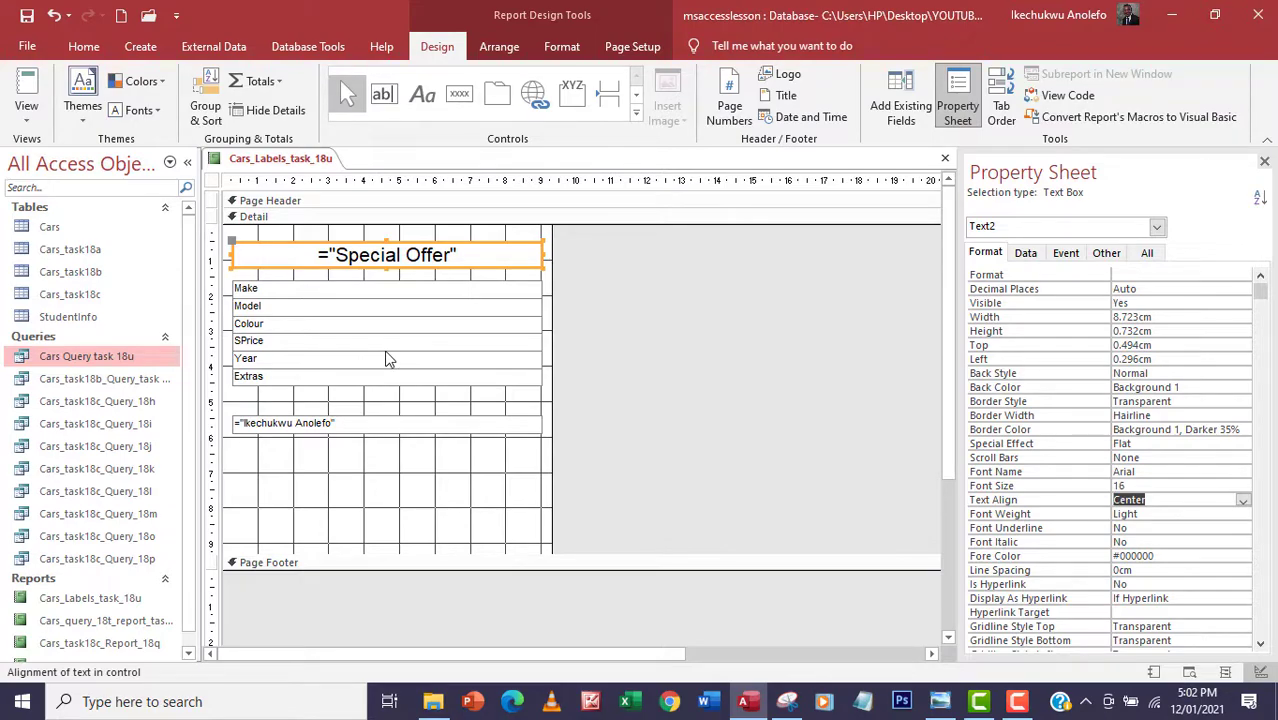
left_click(788, 701)
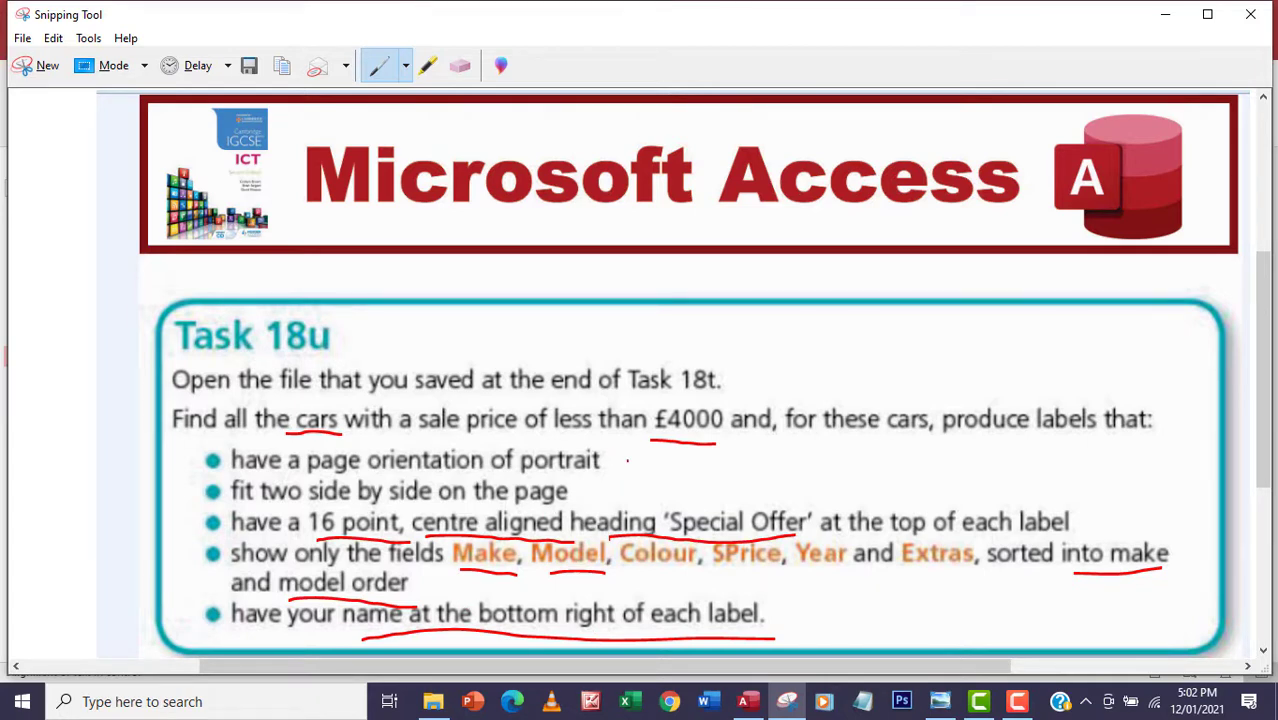
left_click(743, 701)
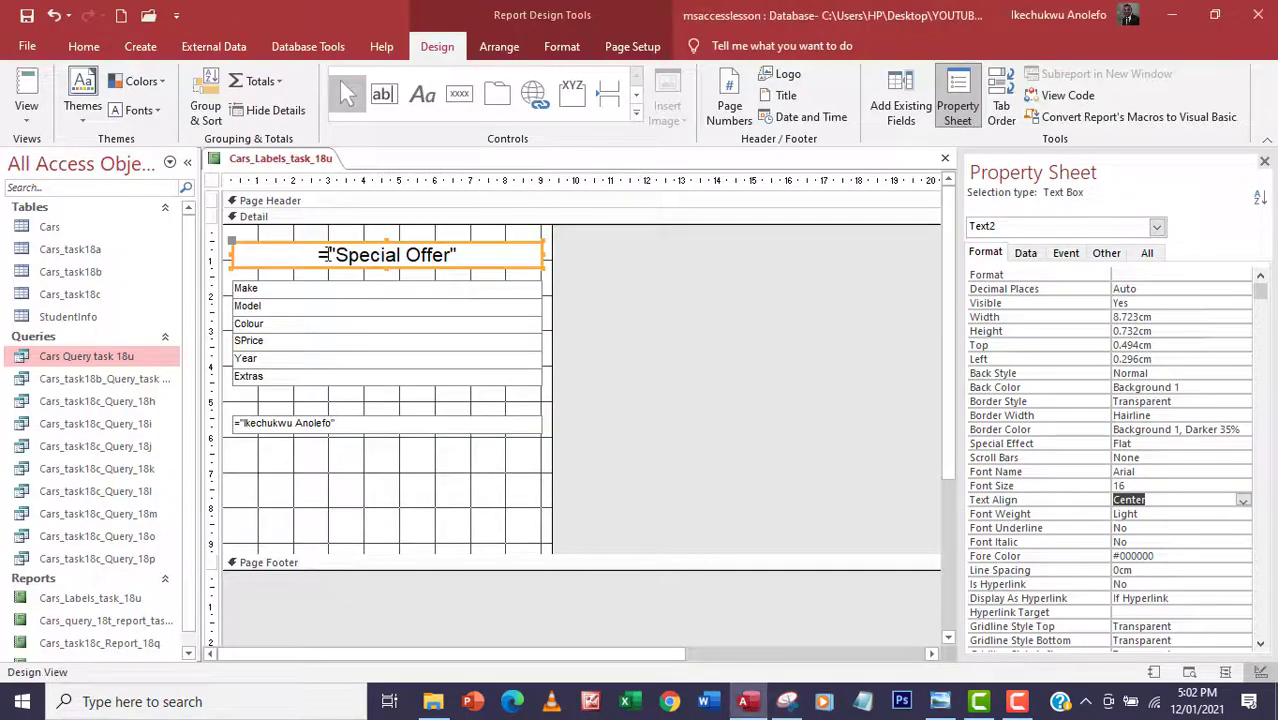
Step: Review the labels with real car data in Report View and Print Preview
left_click(27, 95)
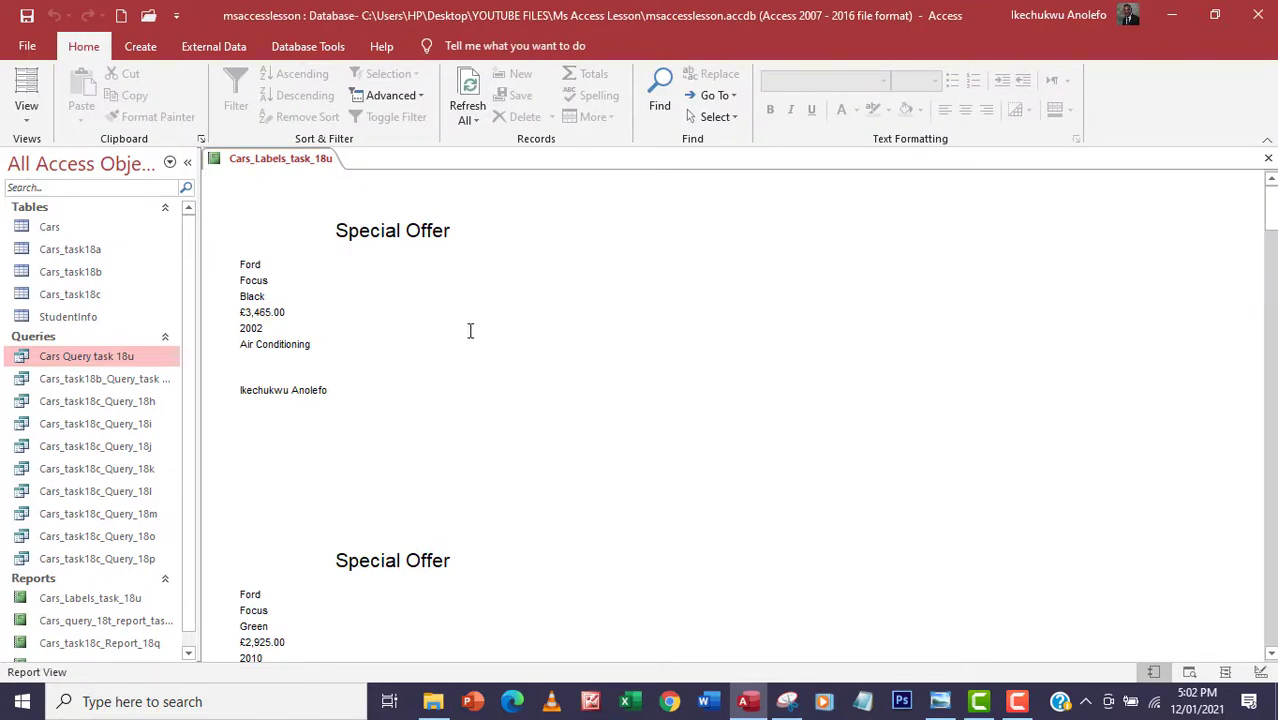
scroll(463, 298, "down", 12)
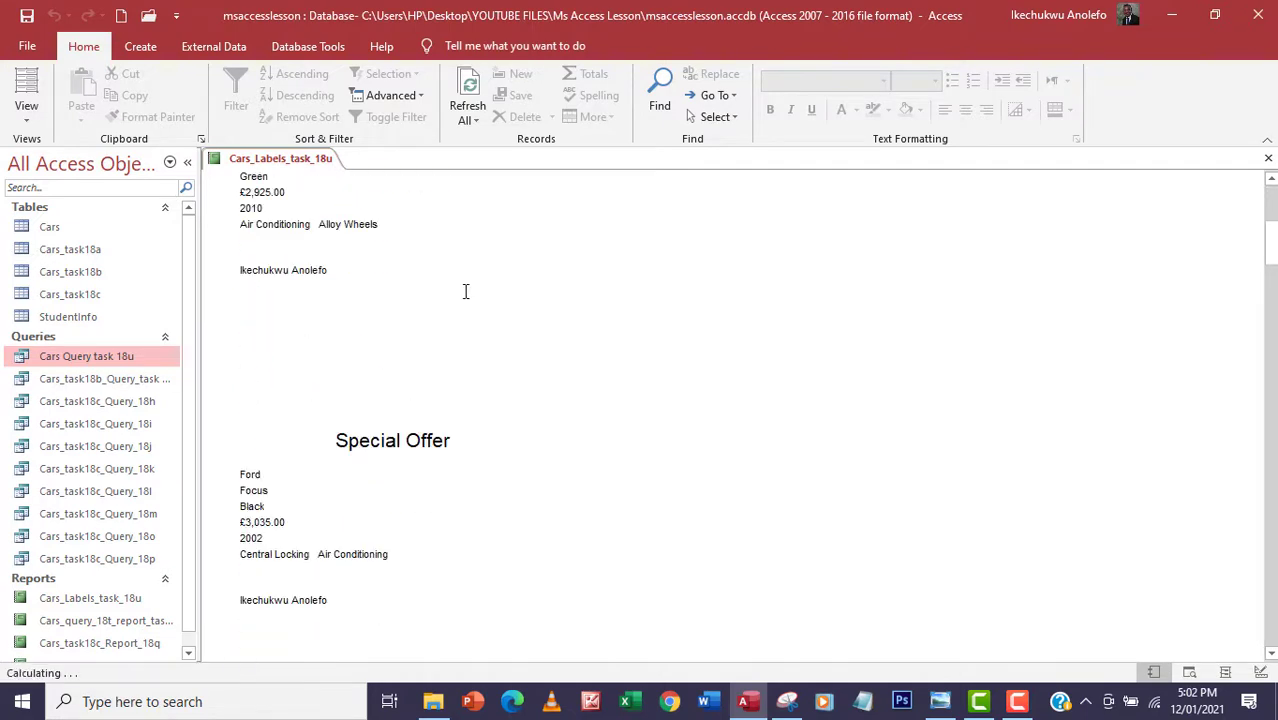
scroll(463, 298, "down", 3)
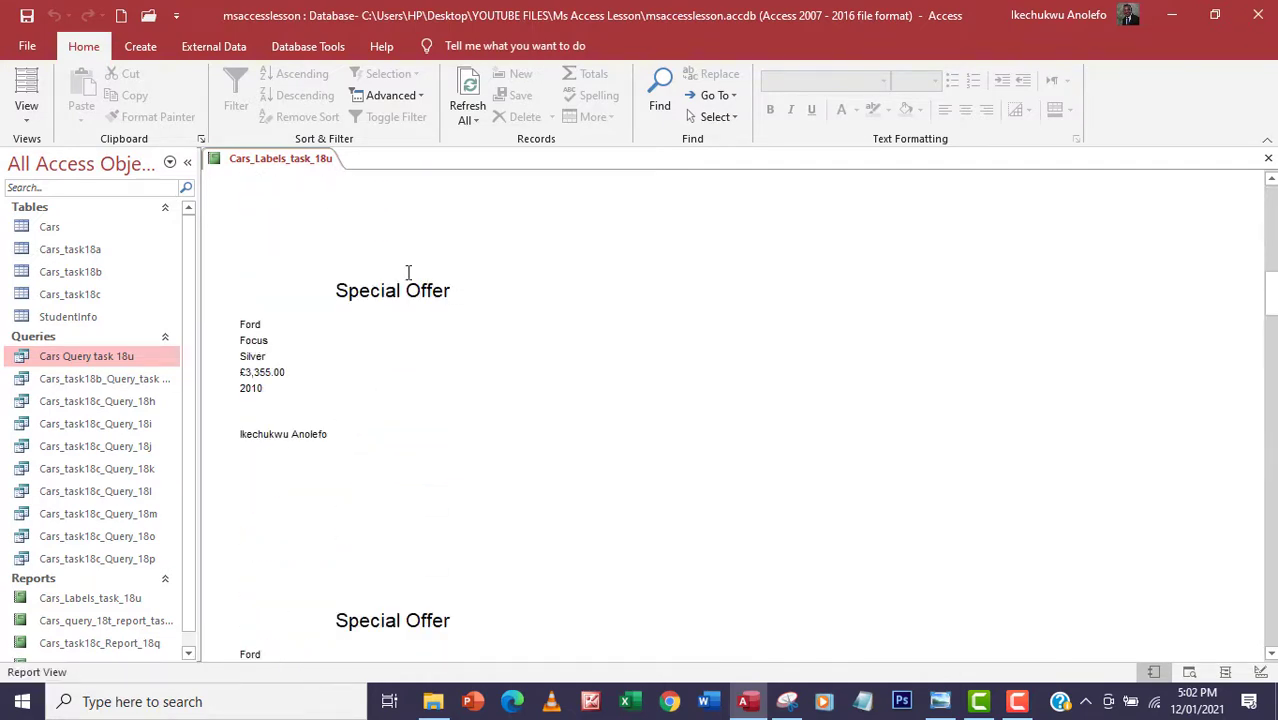
left_click(27, 106)
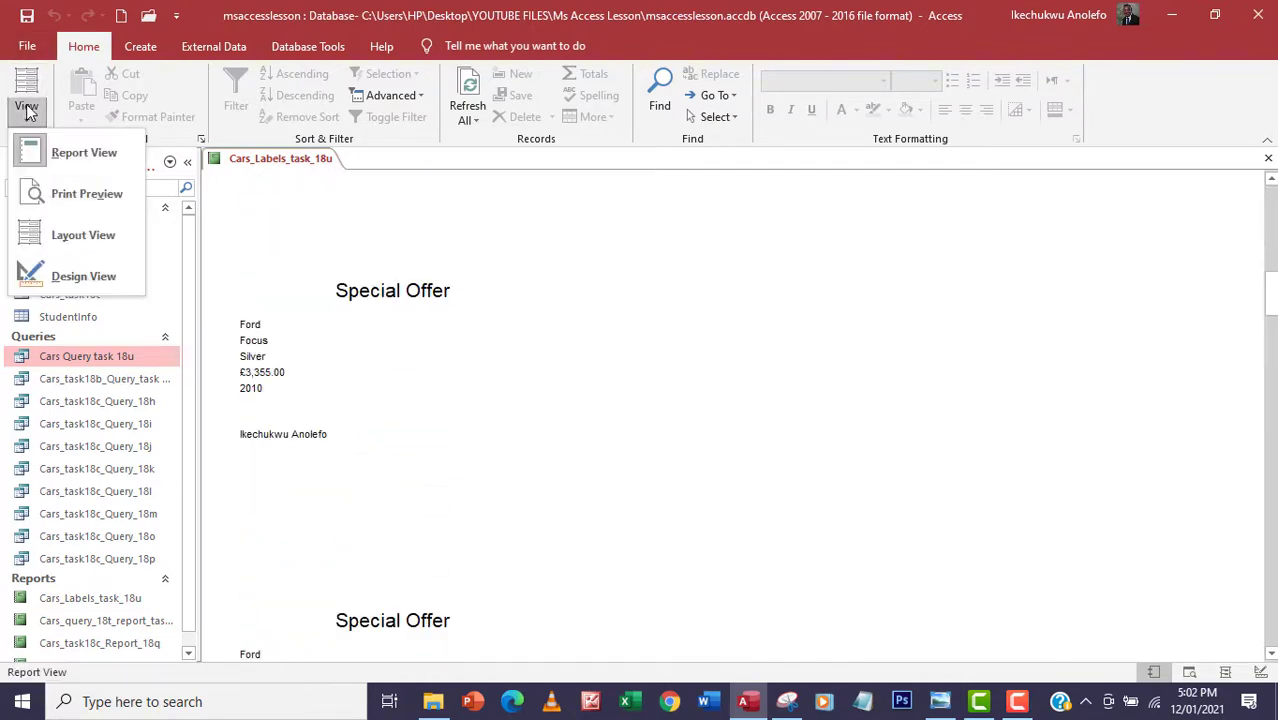
left_click(87, 196)
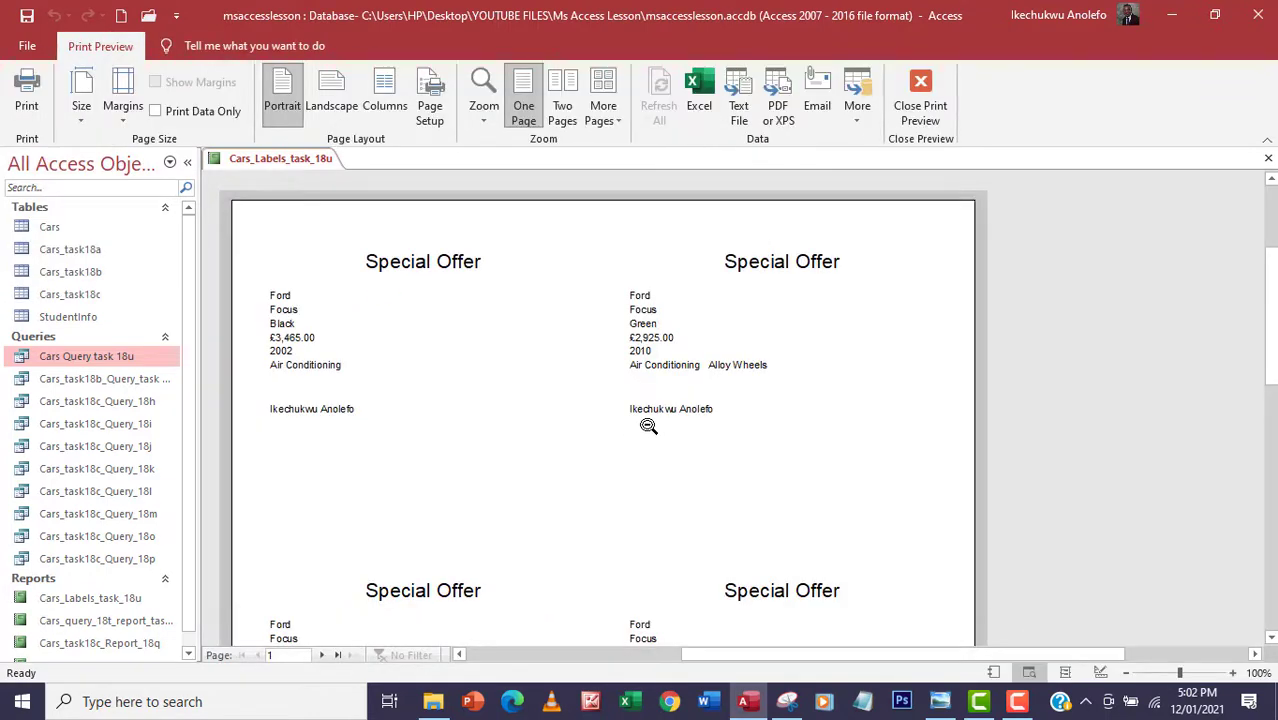
scroll(648, 426, "down", 2)
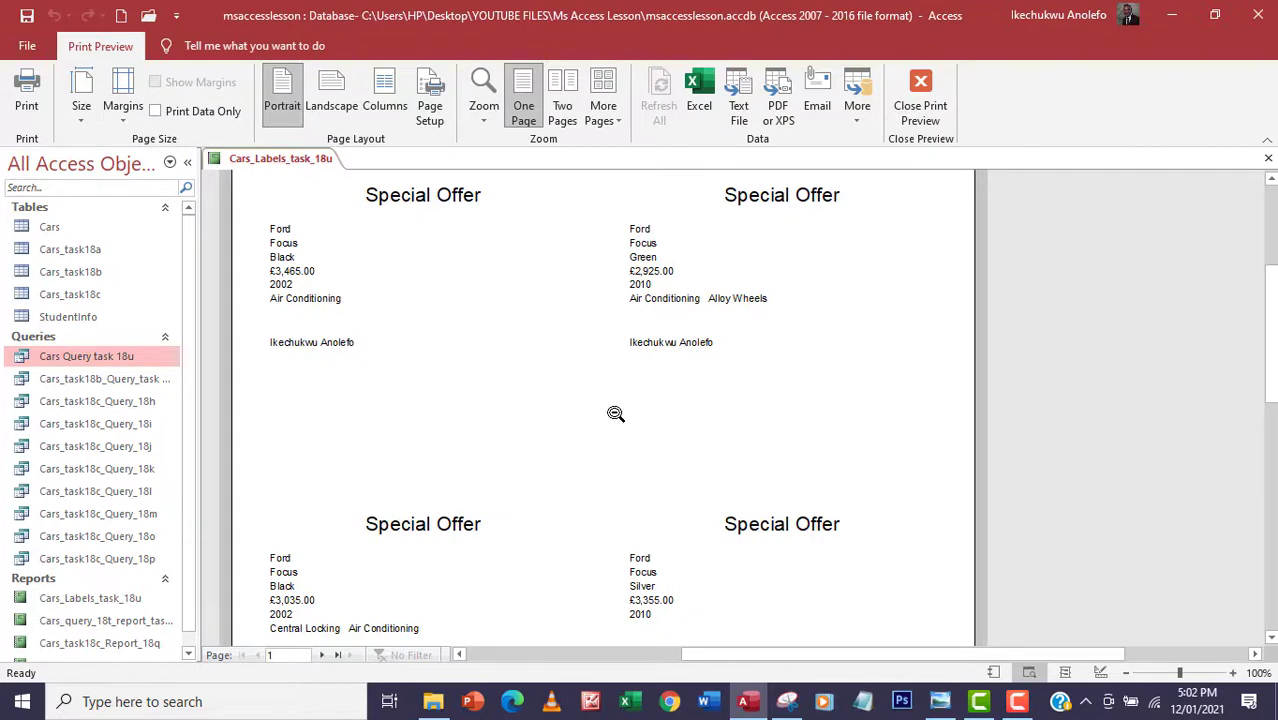
scroll(615, 413, "down", 10)
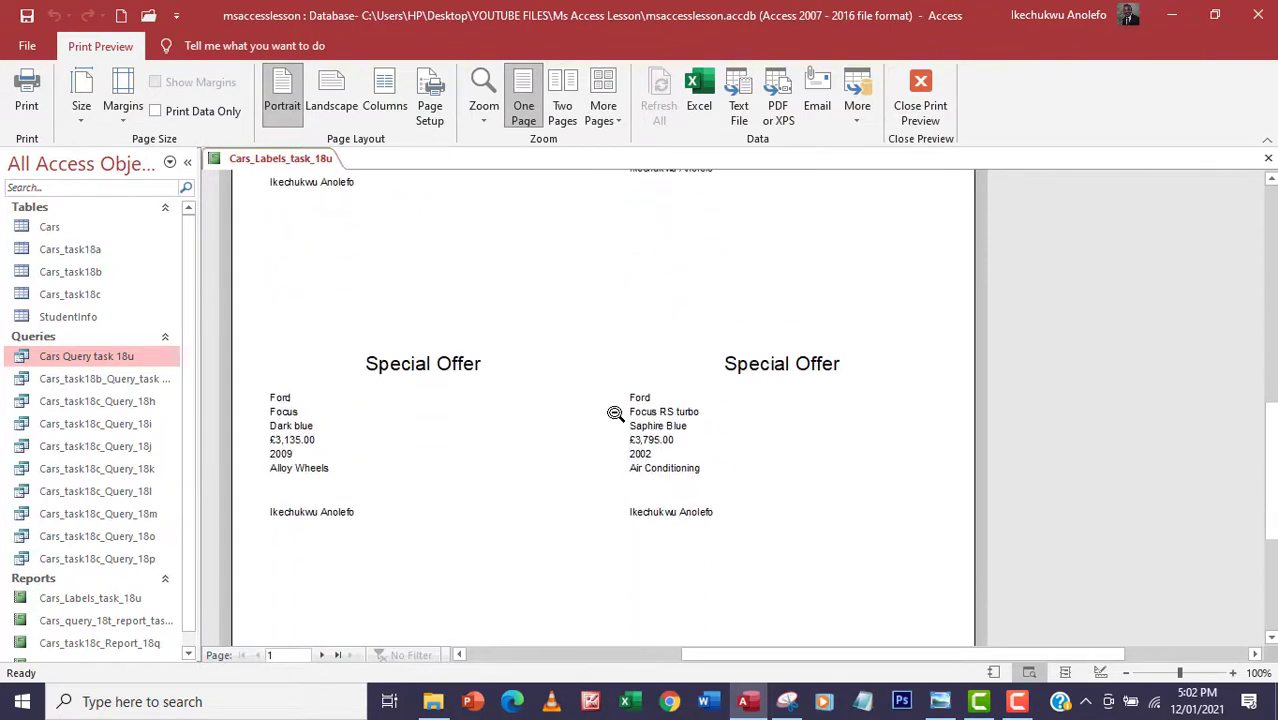
scroll(615, 413, "up", 10)
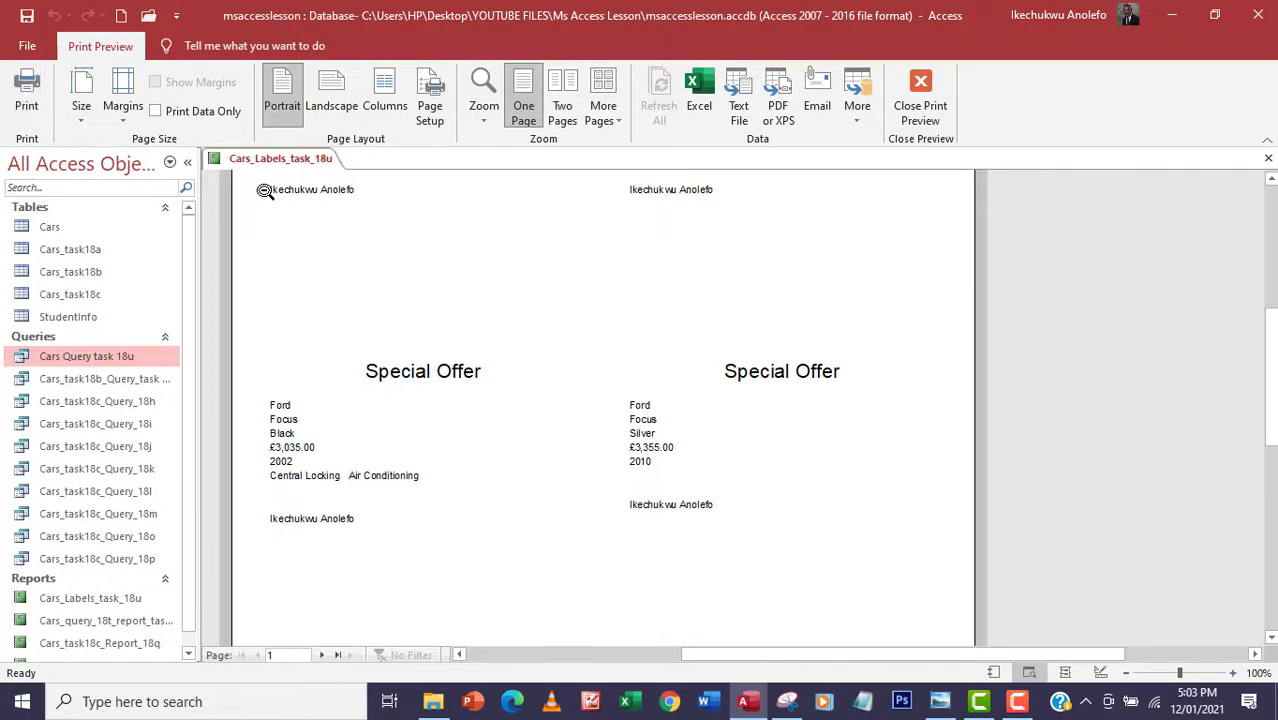
left_click(908, 122)
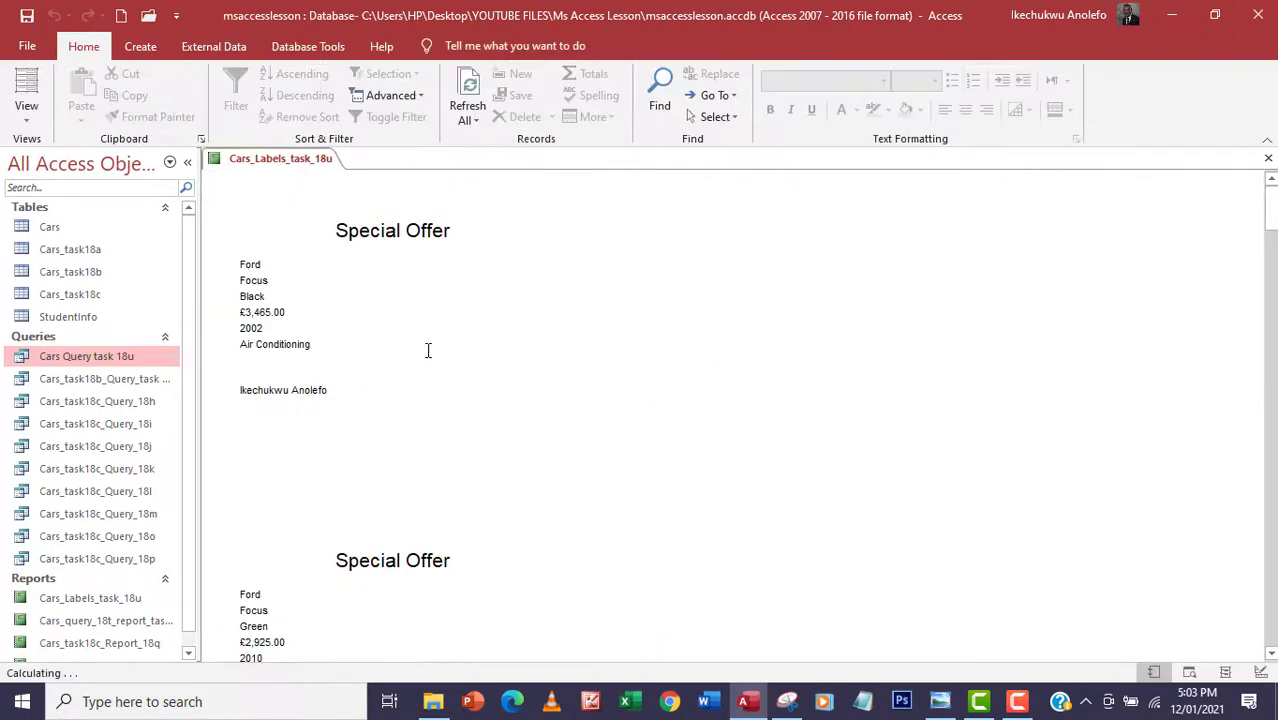
Step: In Design View, drag the Extras box's bottom edge down to make it 0.944 cm high
left_click(27, 118)
left_click(68, 282)
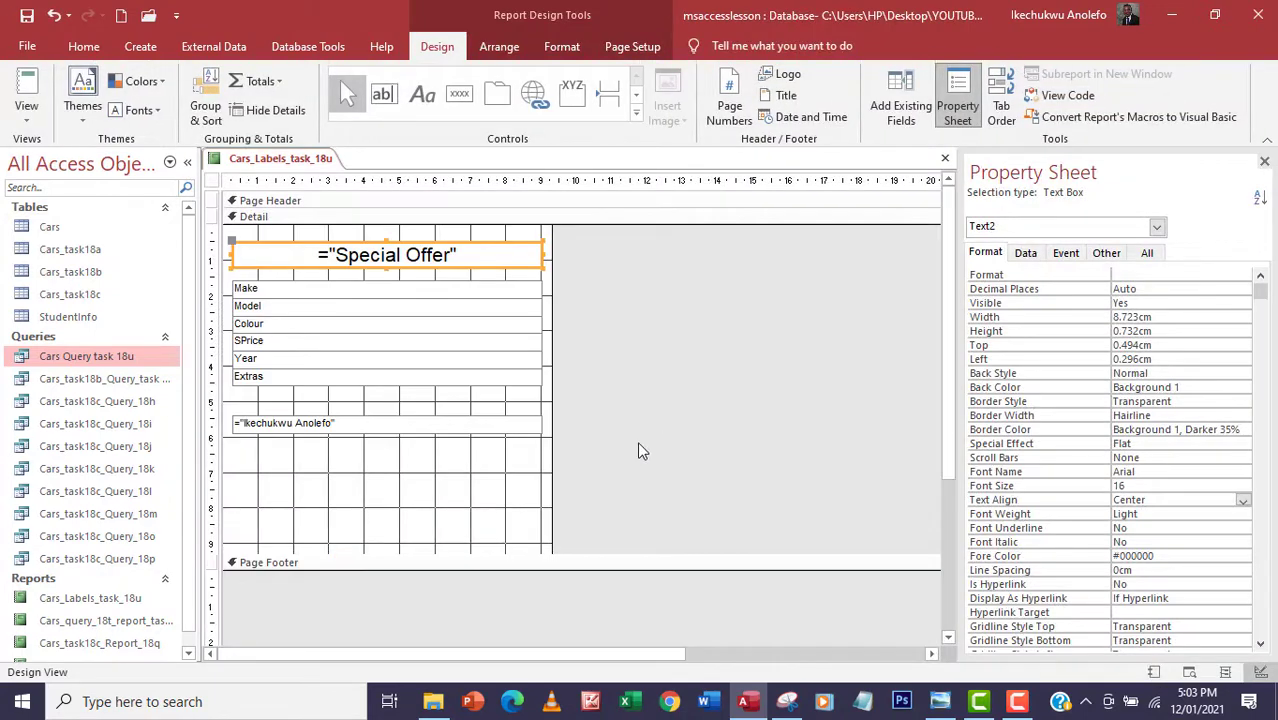
left_click(306, 377)
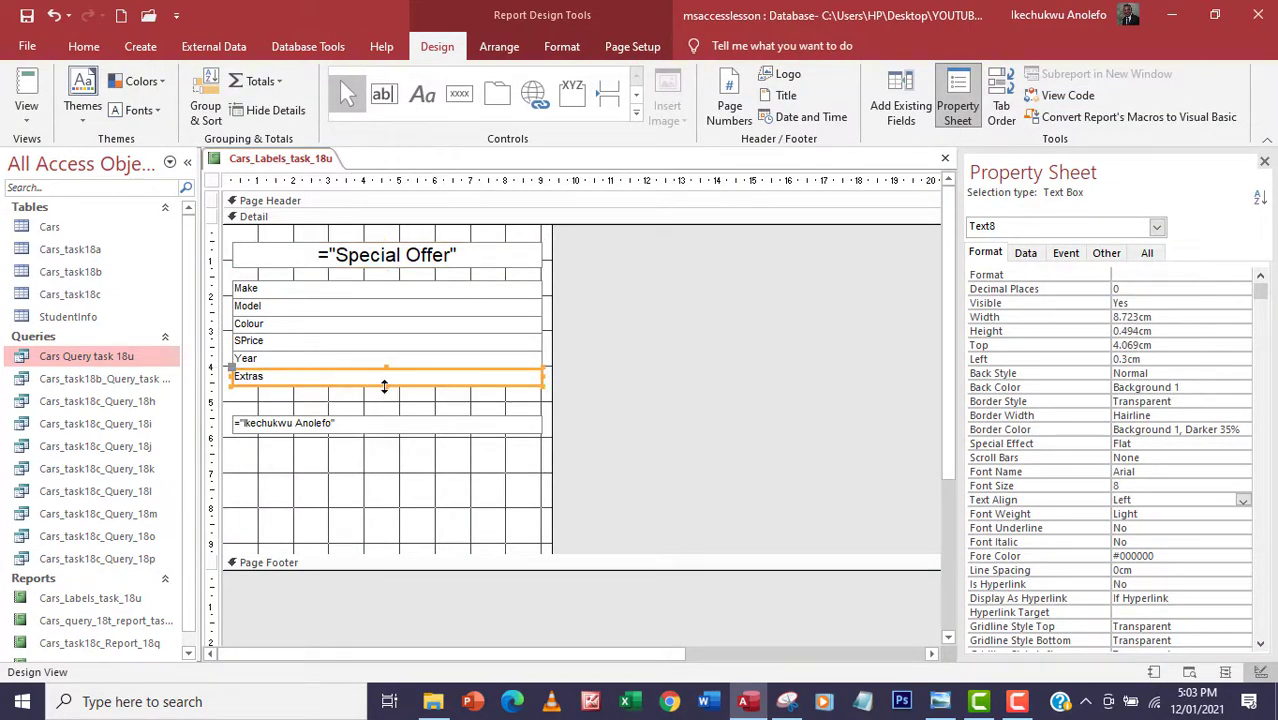
left_click_drag(382, 383, 383, 401)
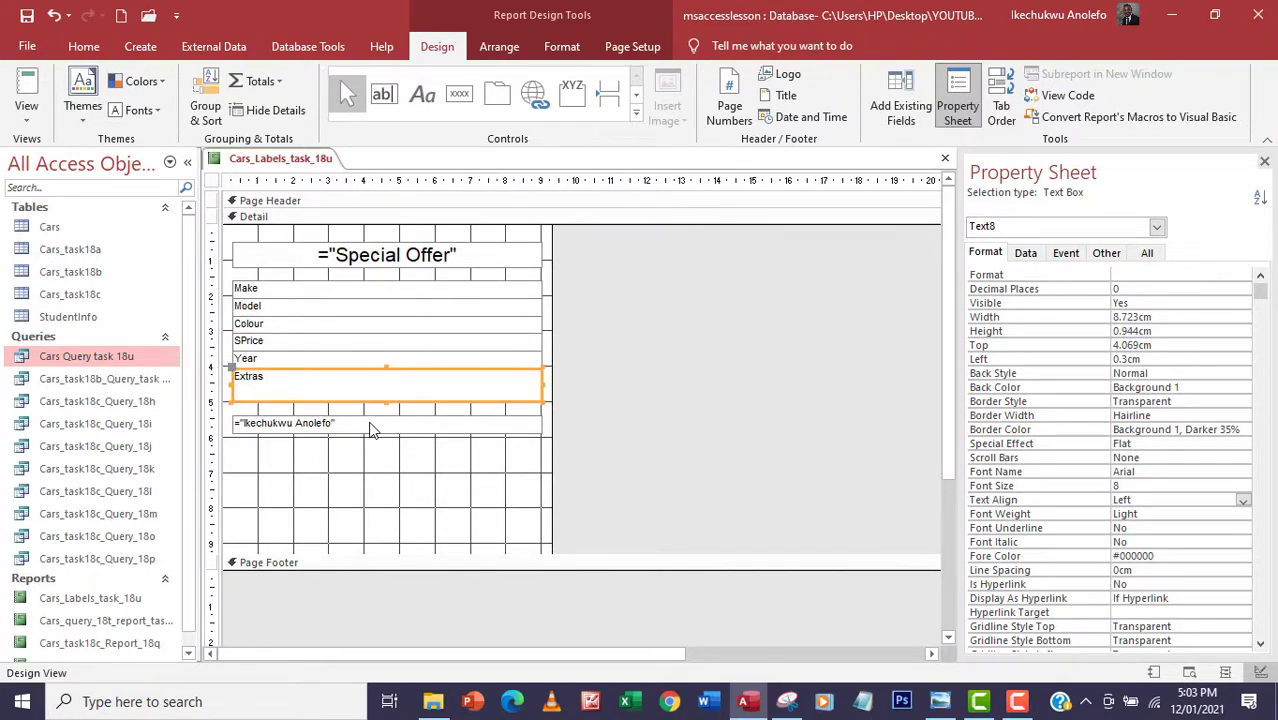
Step: Extend the red underline under 'bottom right of each label' on the task sheet, then return to Access
left_click(788, 700)
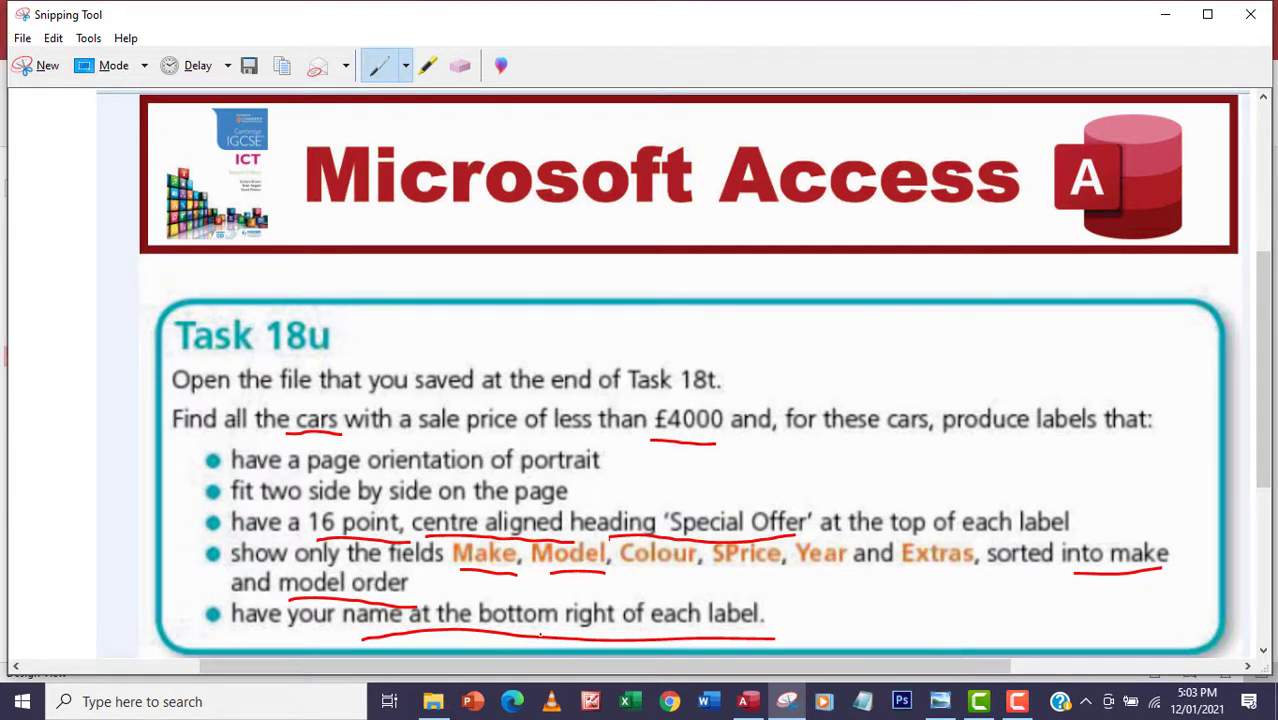
left_click_drag(603, 632, 775, 630)
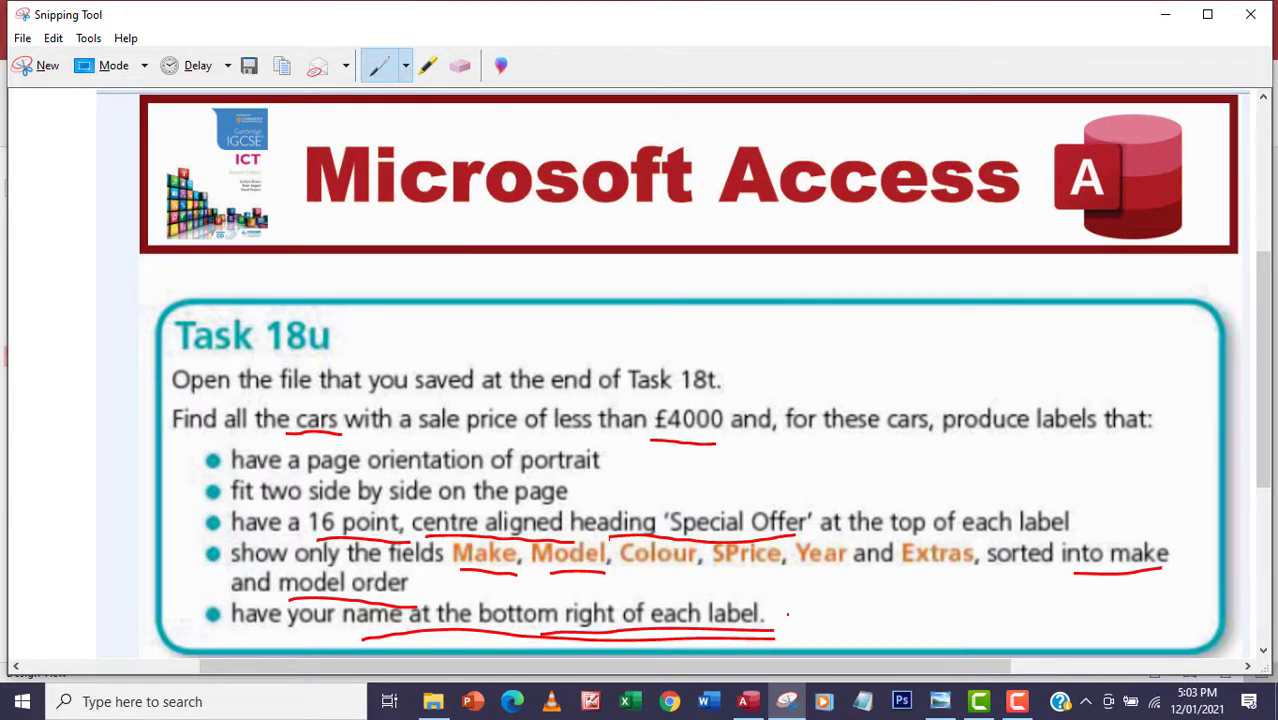
left_click(743, 700)
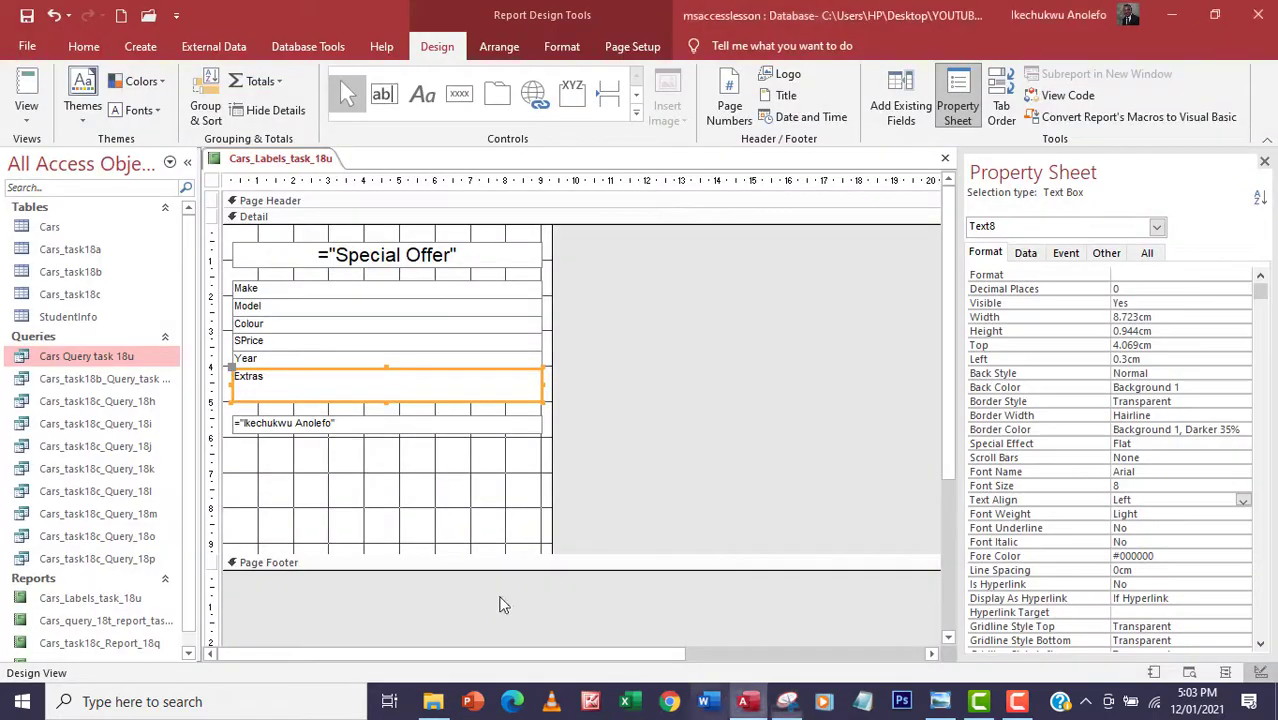
Step: Set the bottom name text box's Text Align to Right
left_click(289, 423)
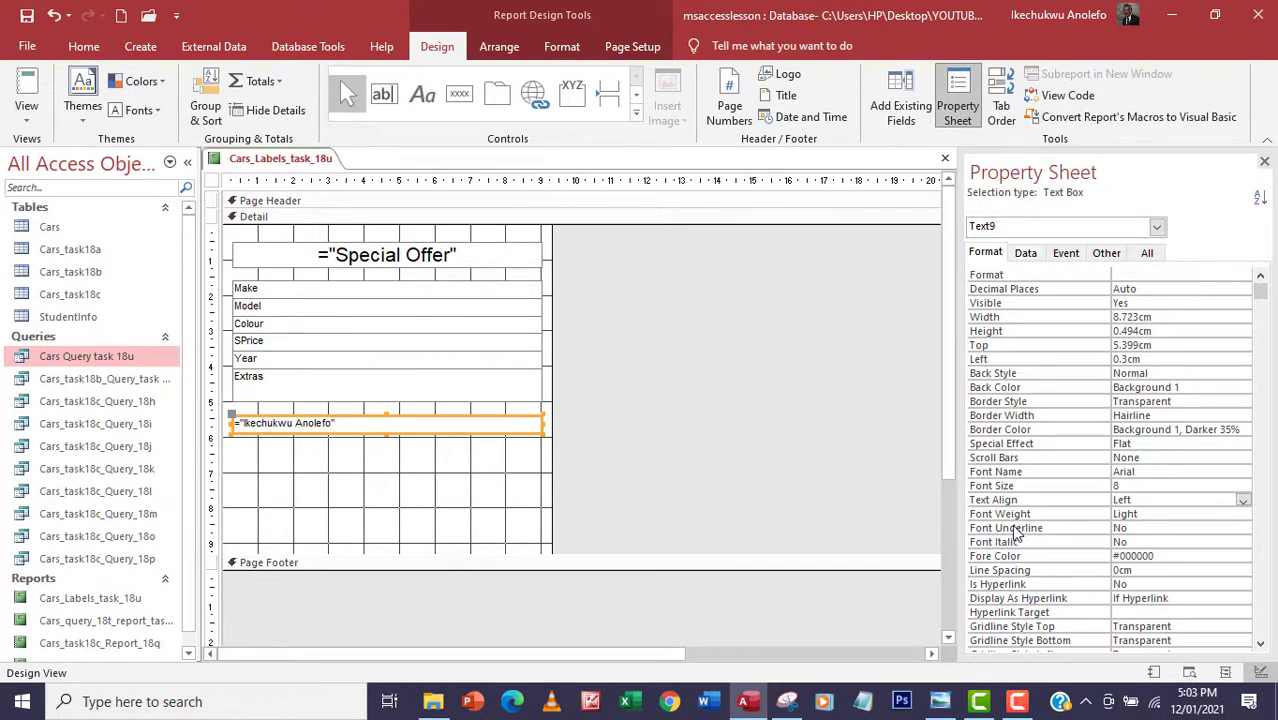
left_click(1243, 503)
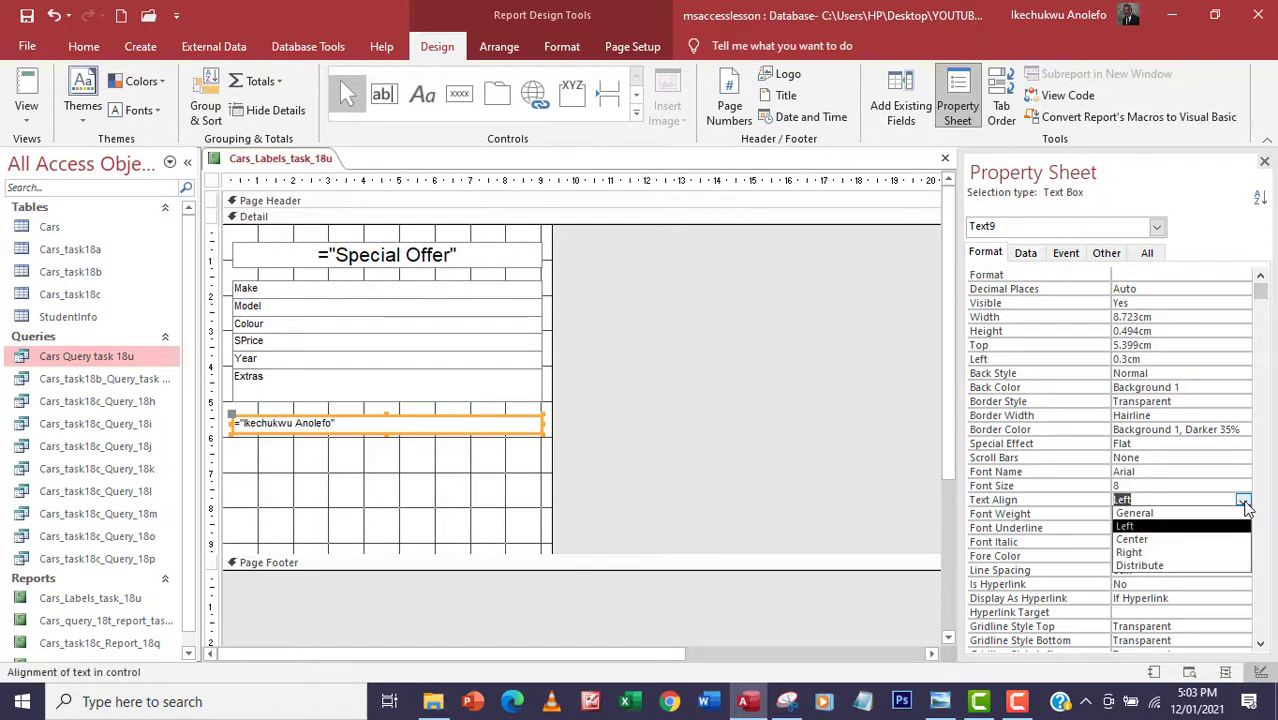
left_click(1160, 553)
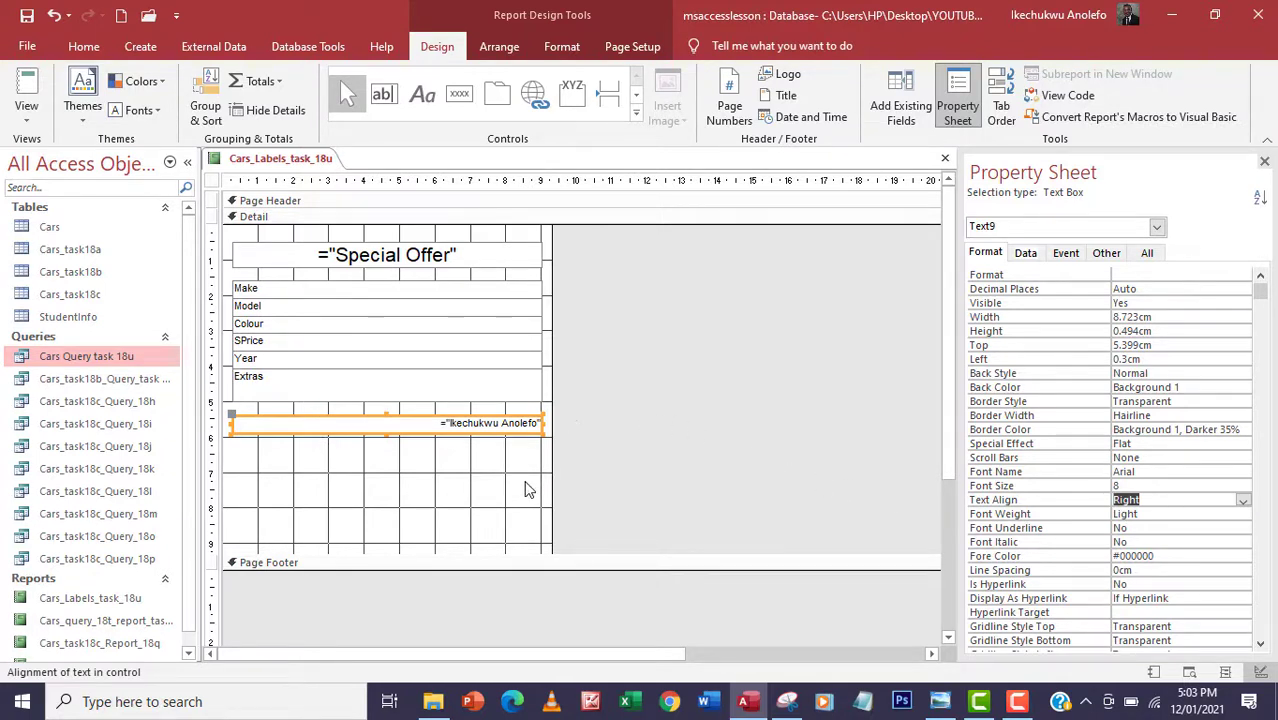
mouse_move(1020, 700)
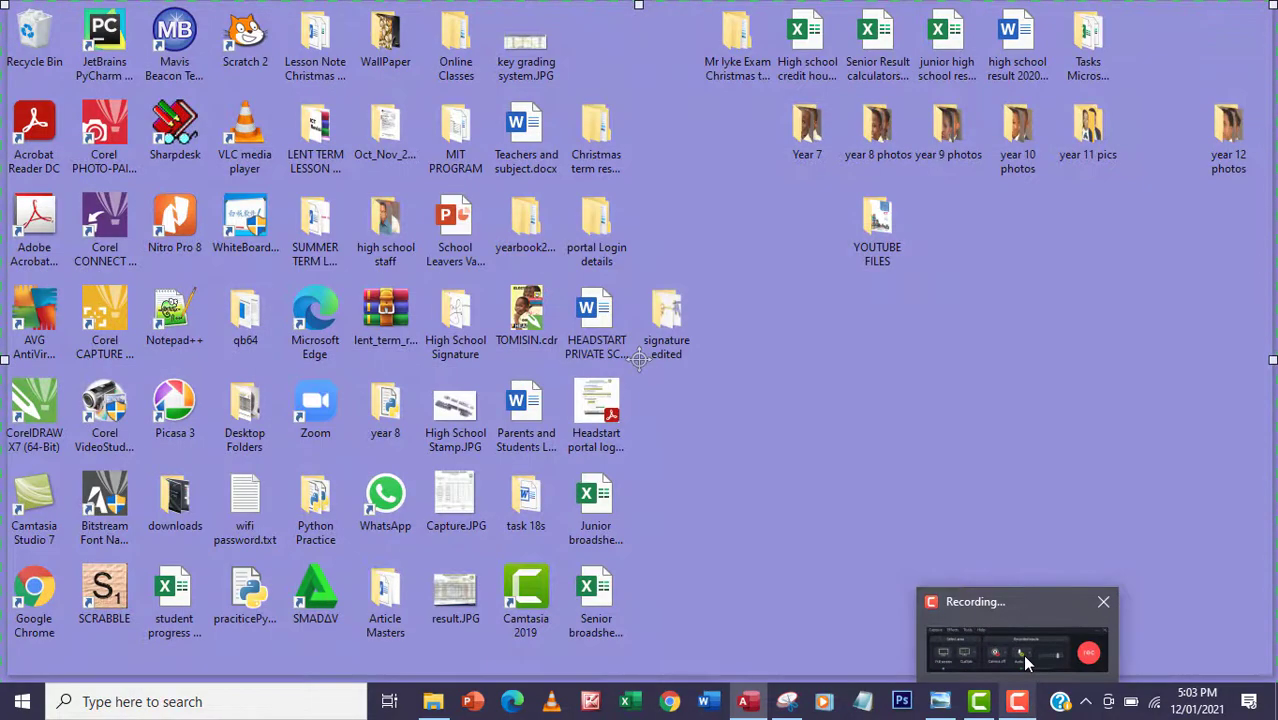
left_click(1022, 654)
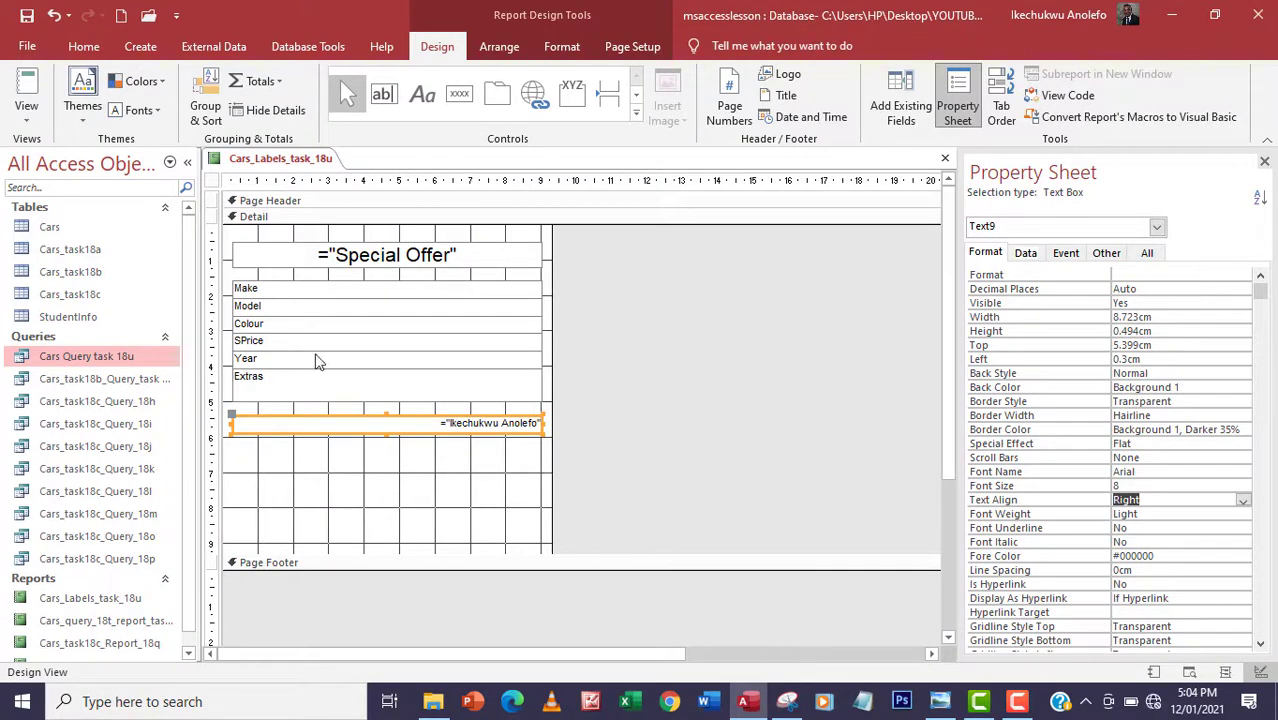
Step: Check in Print Preview that labels print two per row with the name on the right
left_click(318, 290)
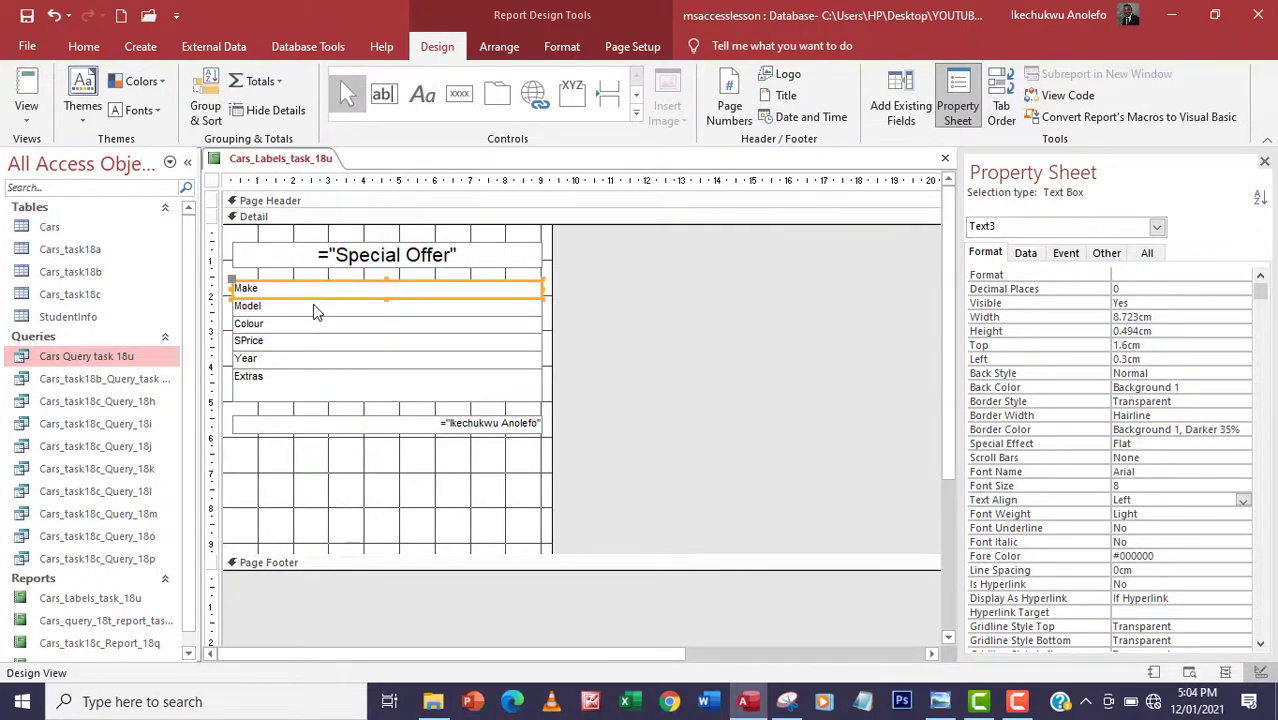
left_click(27, 105)
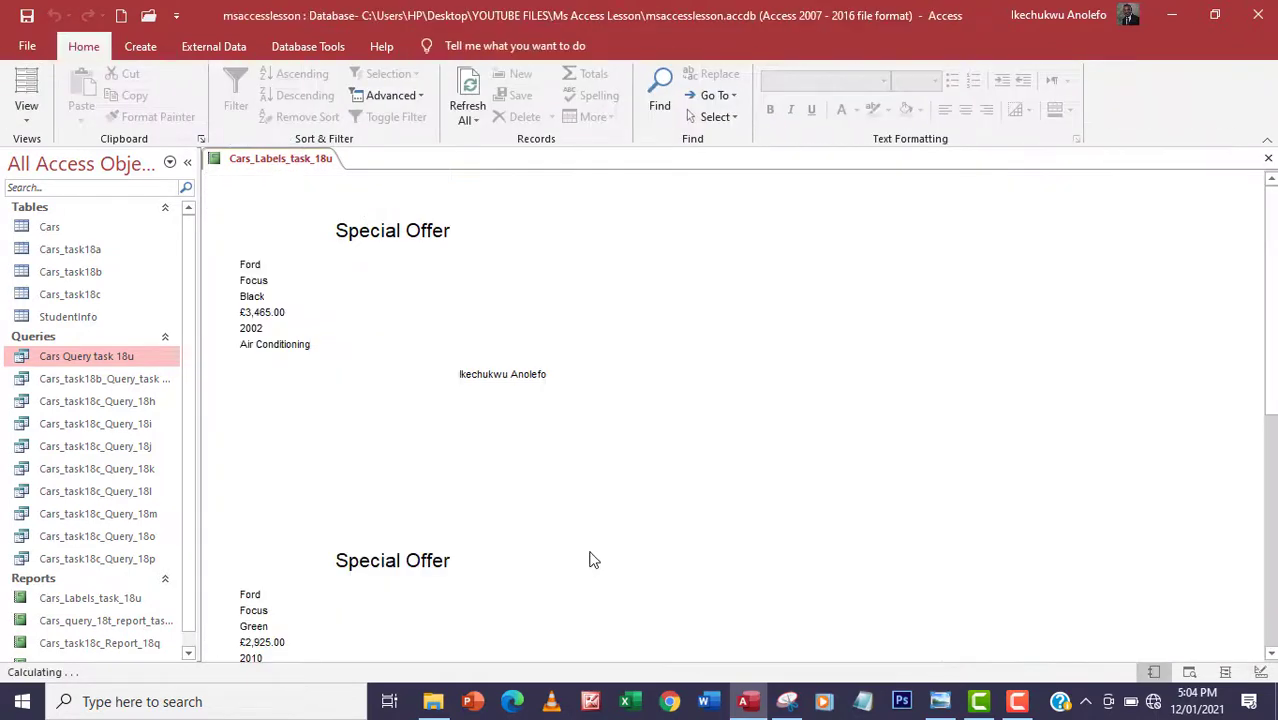
left_click(30, 116)
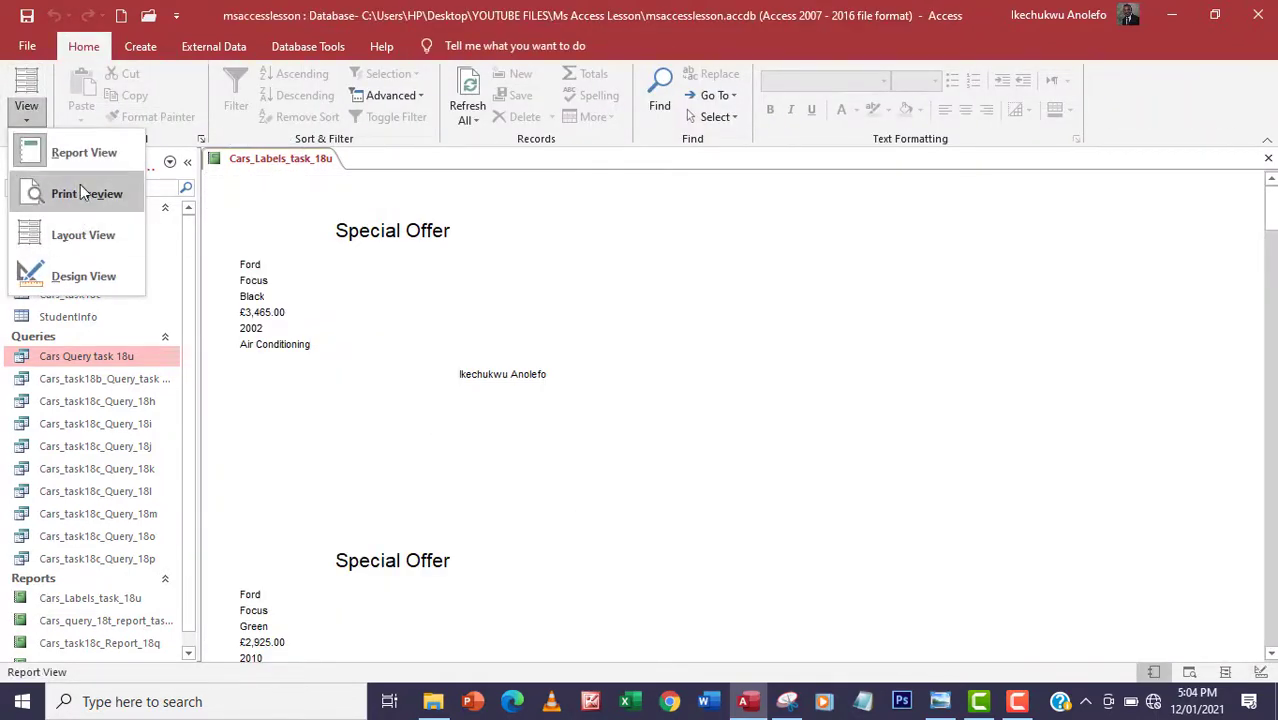
left_click(80, 186)
scroll(650, 480, "up", 10)
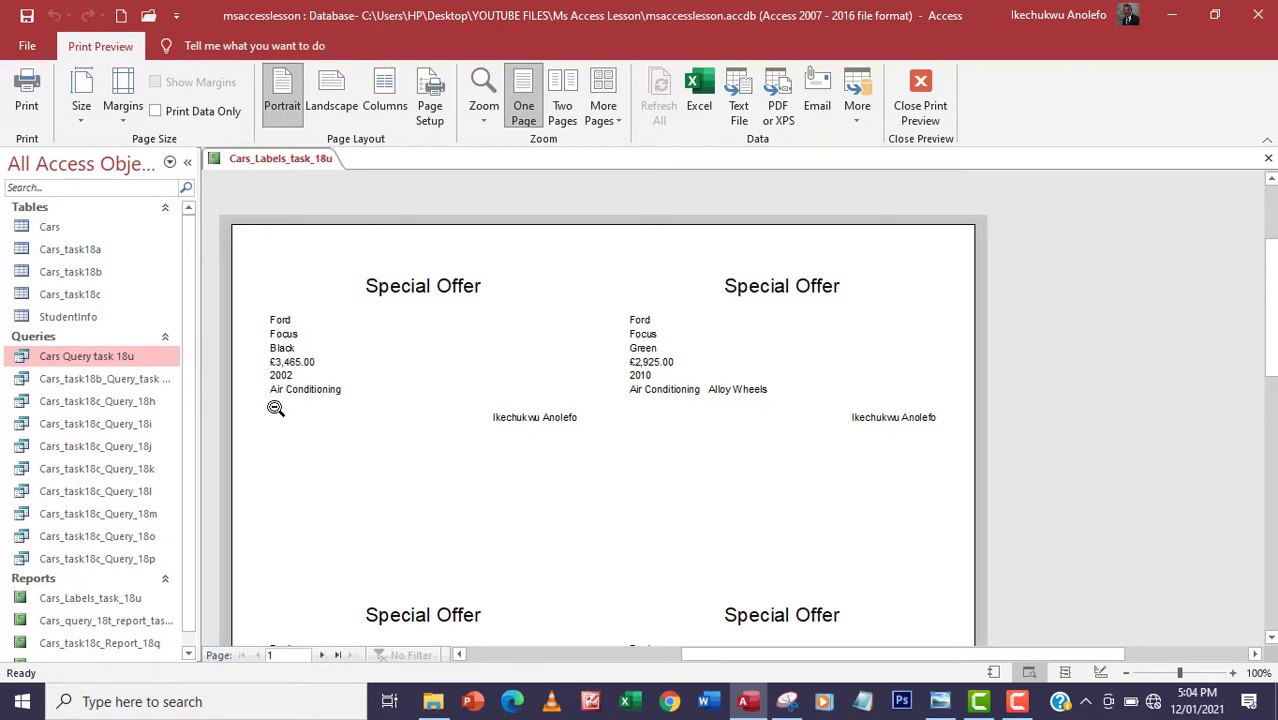
scroll(592, 459, "down", 1)
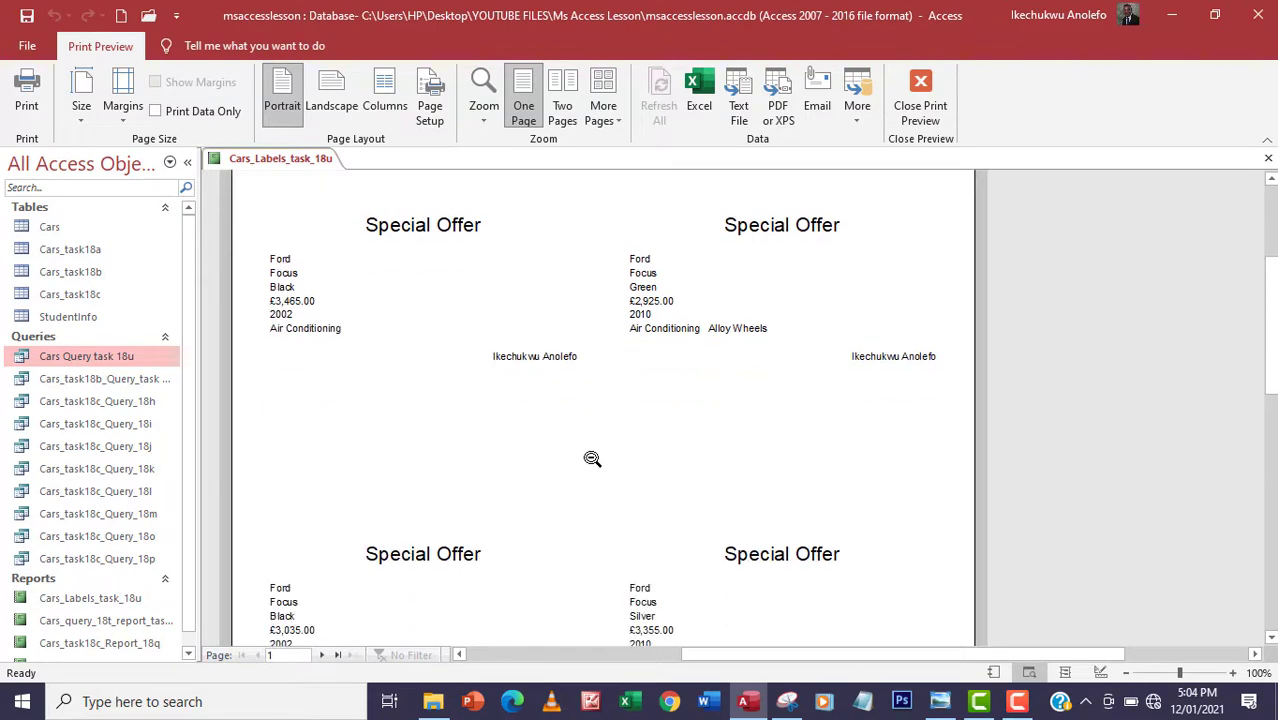
scroll(592, 459, "up", 1)
scroll(592, 459, "down", 3)
scroll(592, 459, "up", 3)
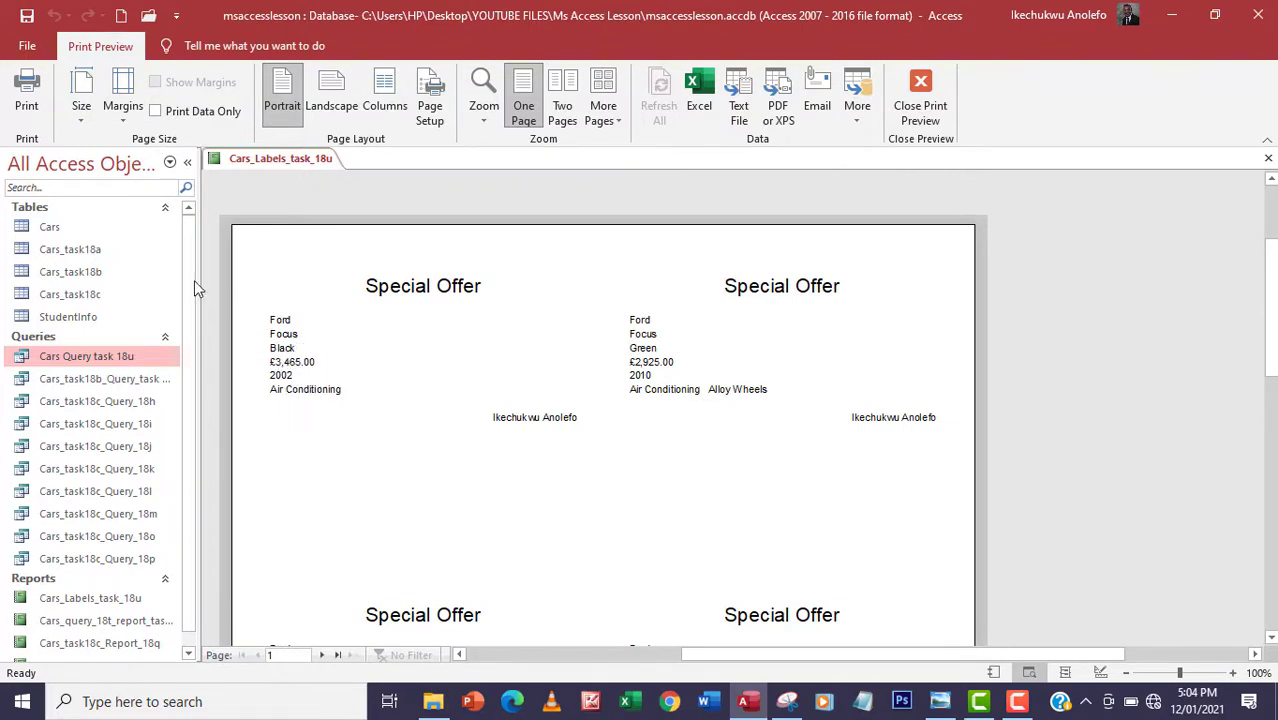
left_click(935, 117)
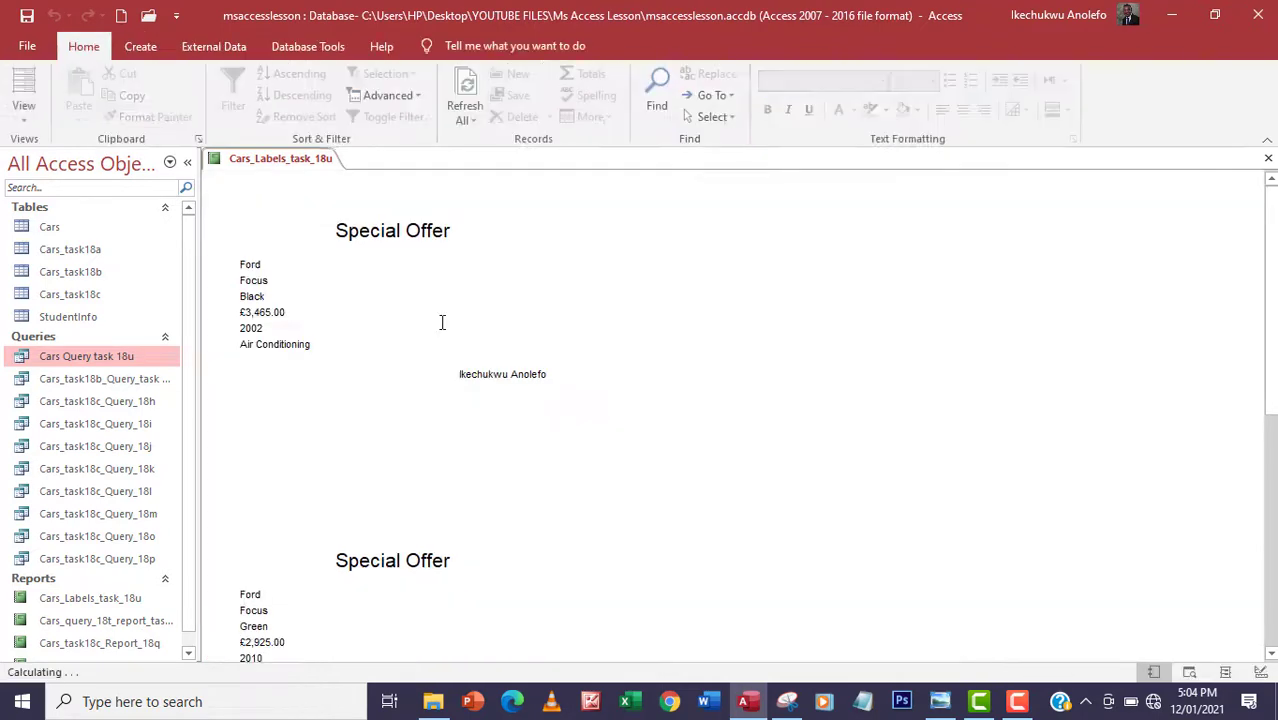
left_click(26, 112)
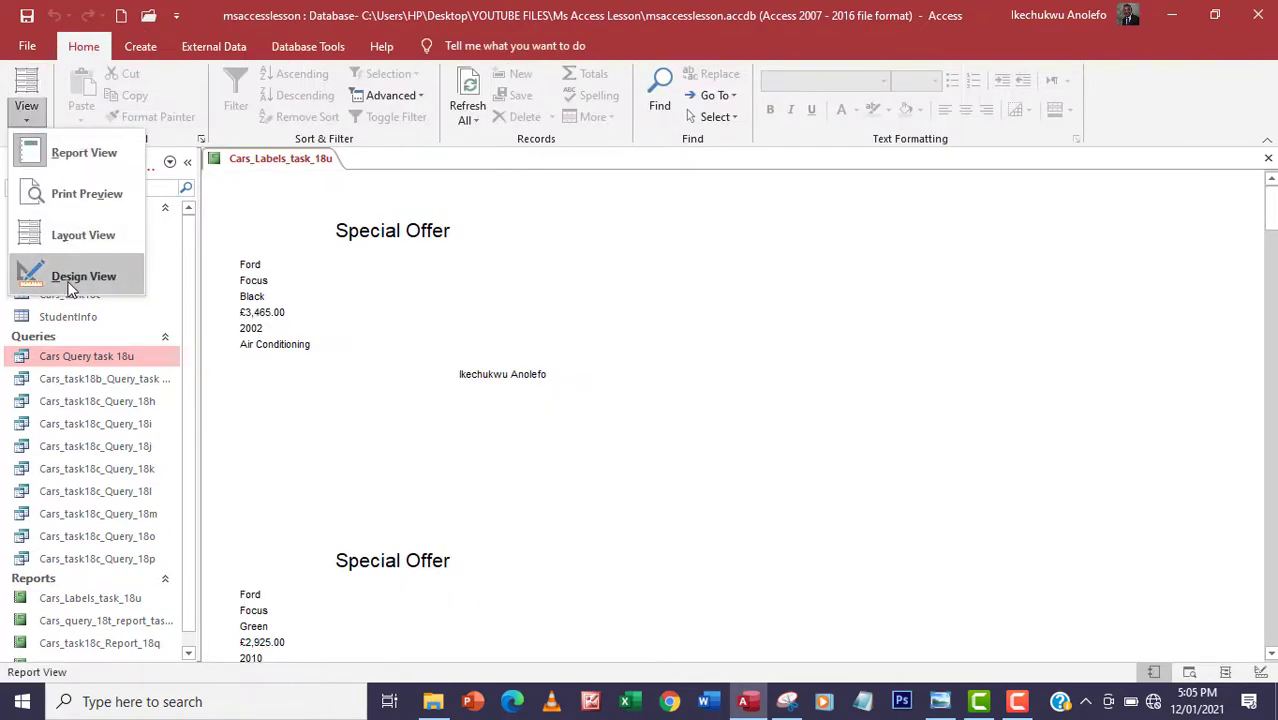
Step: In Design View, select the Make through Extras boxes and drag their left edge to 3.792 cm
left_click(70, 280)
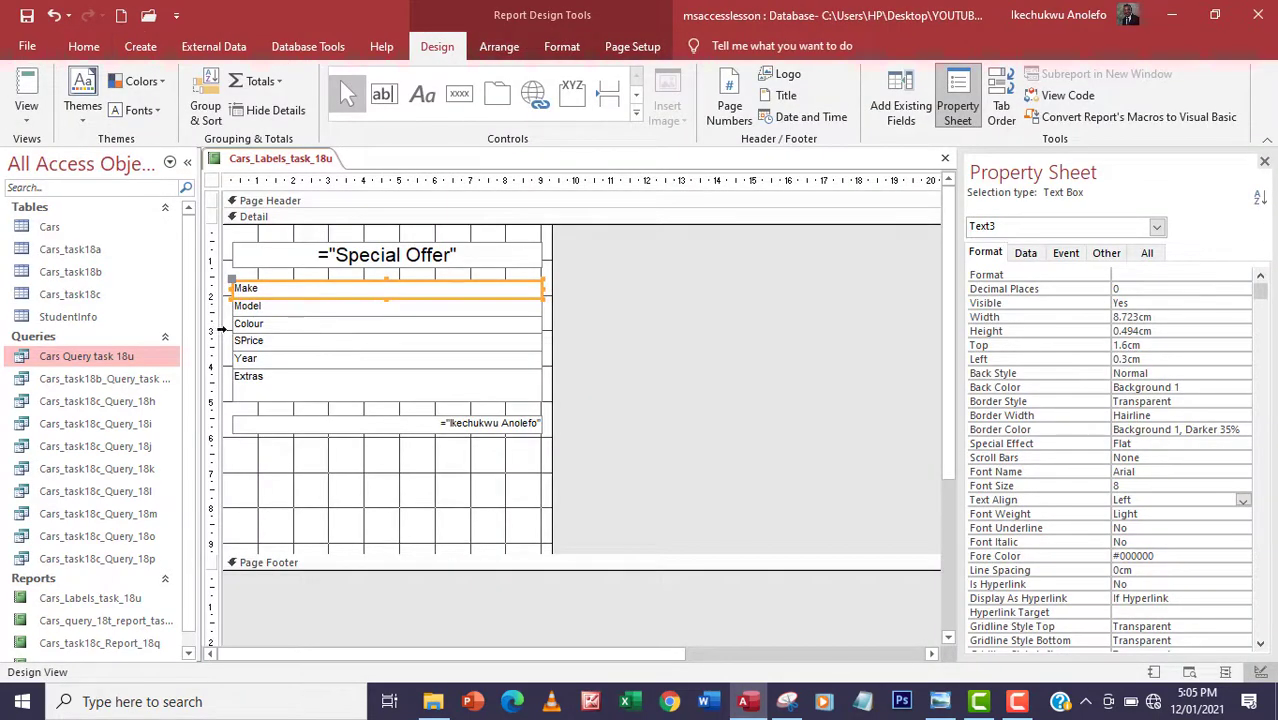
left_click(298, 307, "shift")
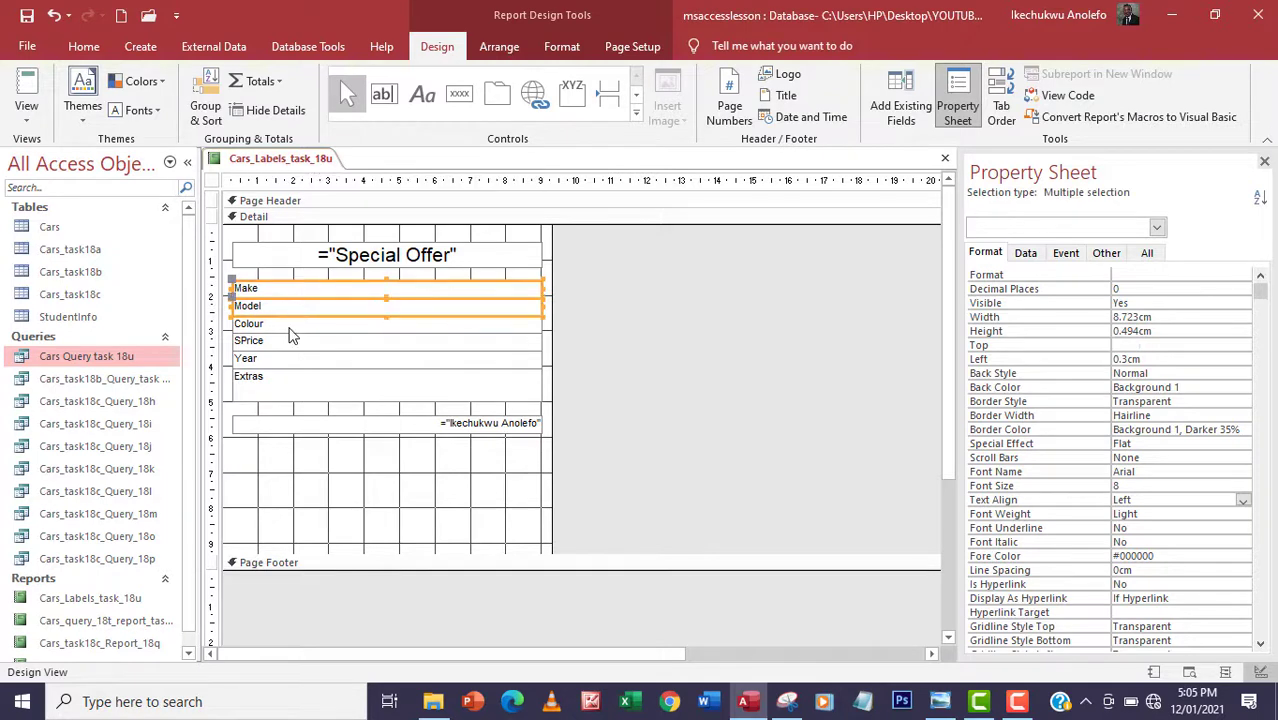
left_click(289, 328, "shift")
left_click(284, 341, "shift")
left_click(287, 380, "shift")
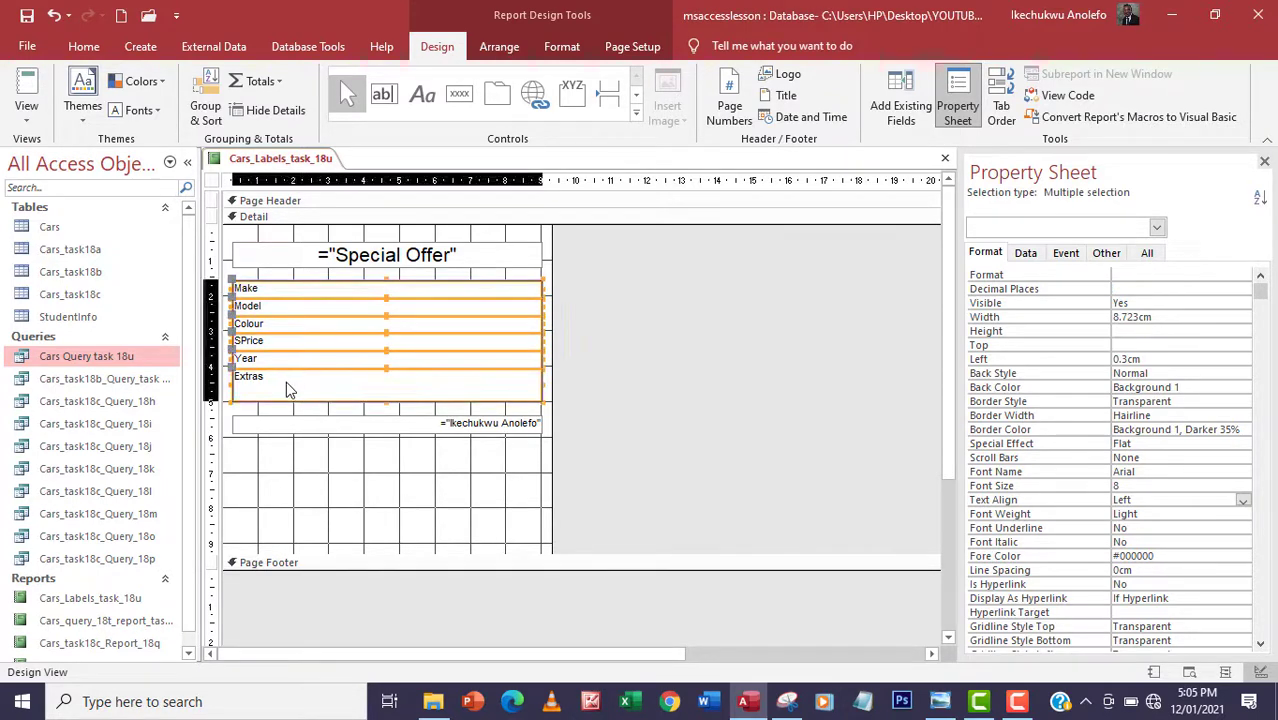
left_click_drag(231, 324, 357, 325)
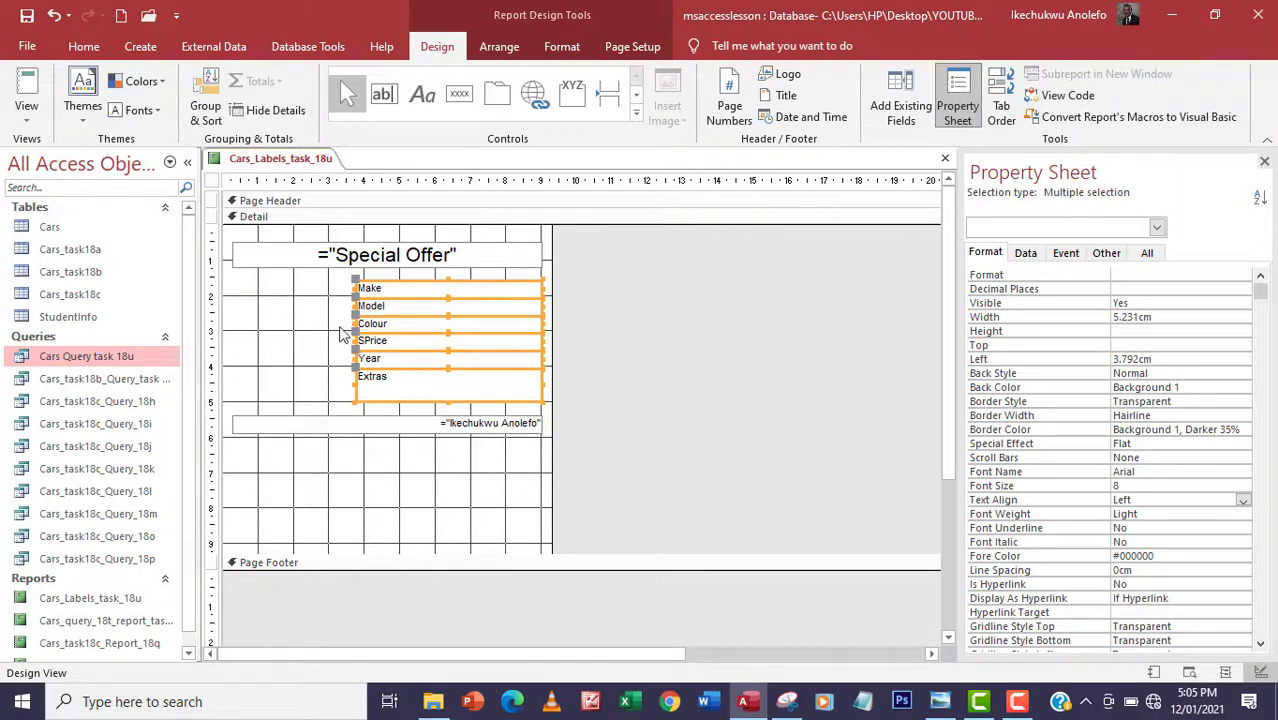
left_click(275, 289)
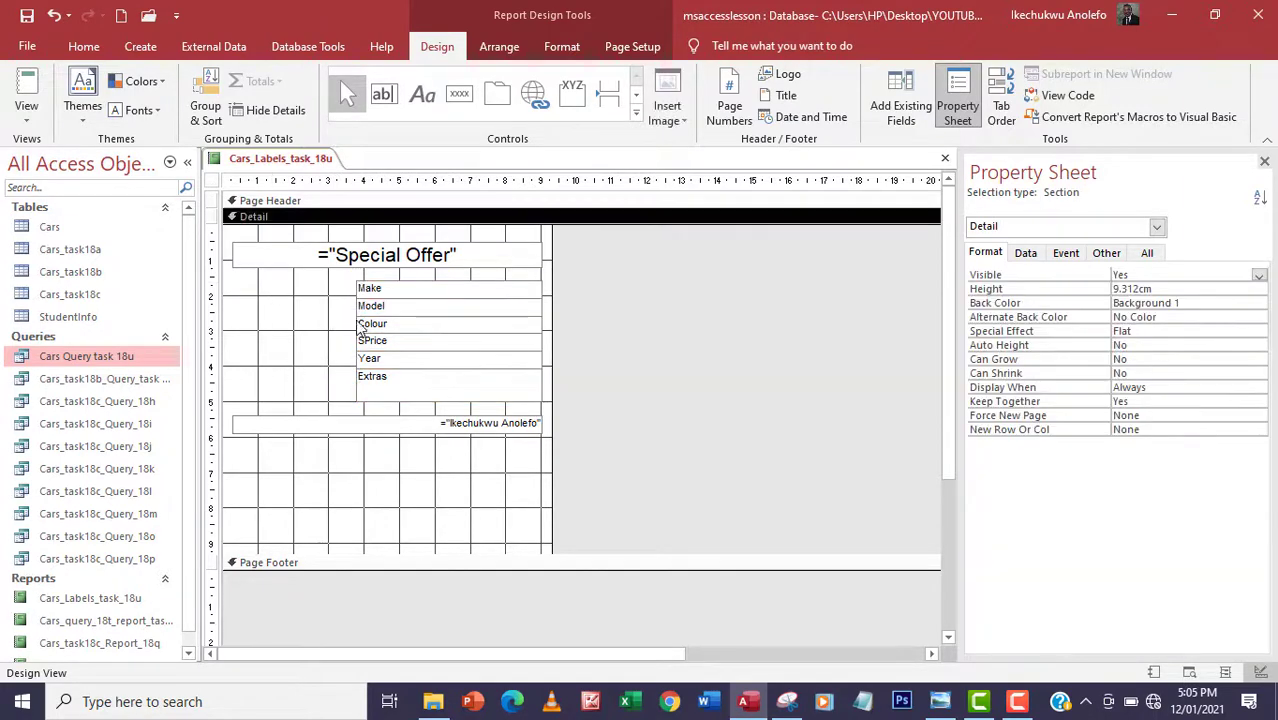
left_click(422, 94)
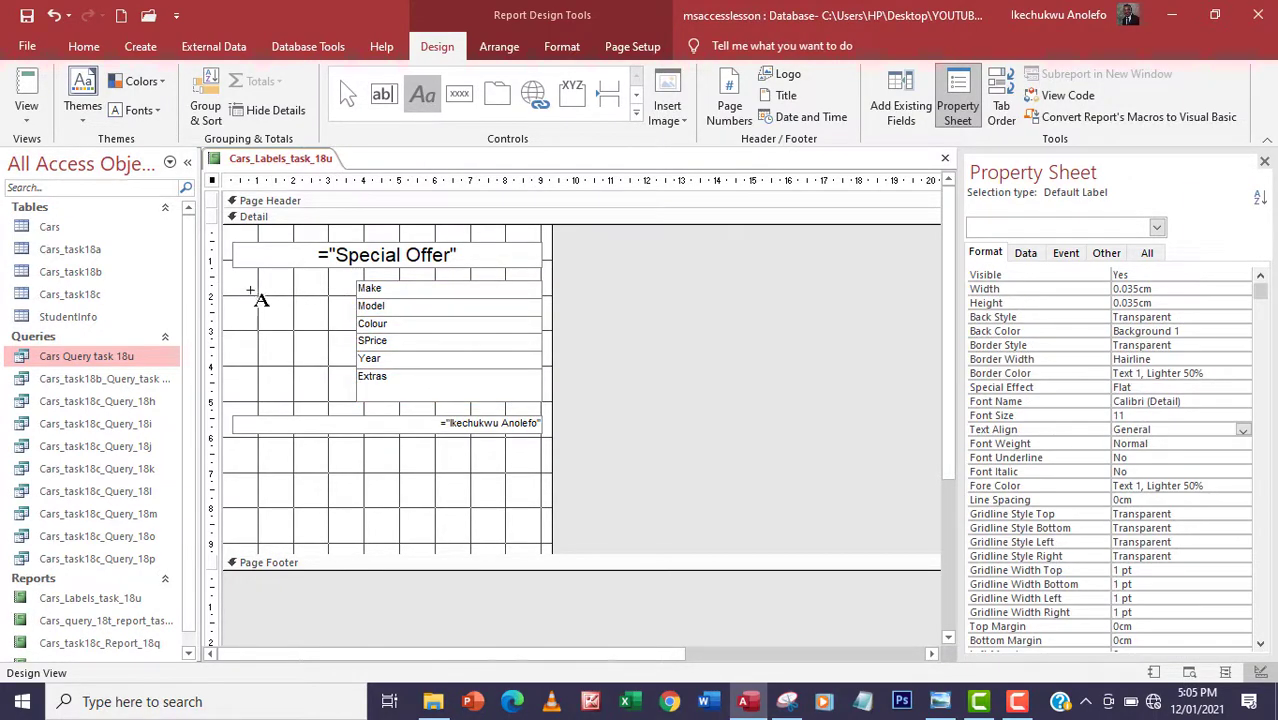
Step: Copy the Make caption label and paste several copies below it
left_click_drag(244, 283, 346, 297)
key("Escape")
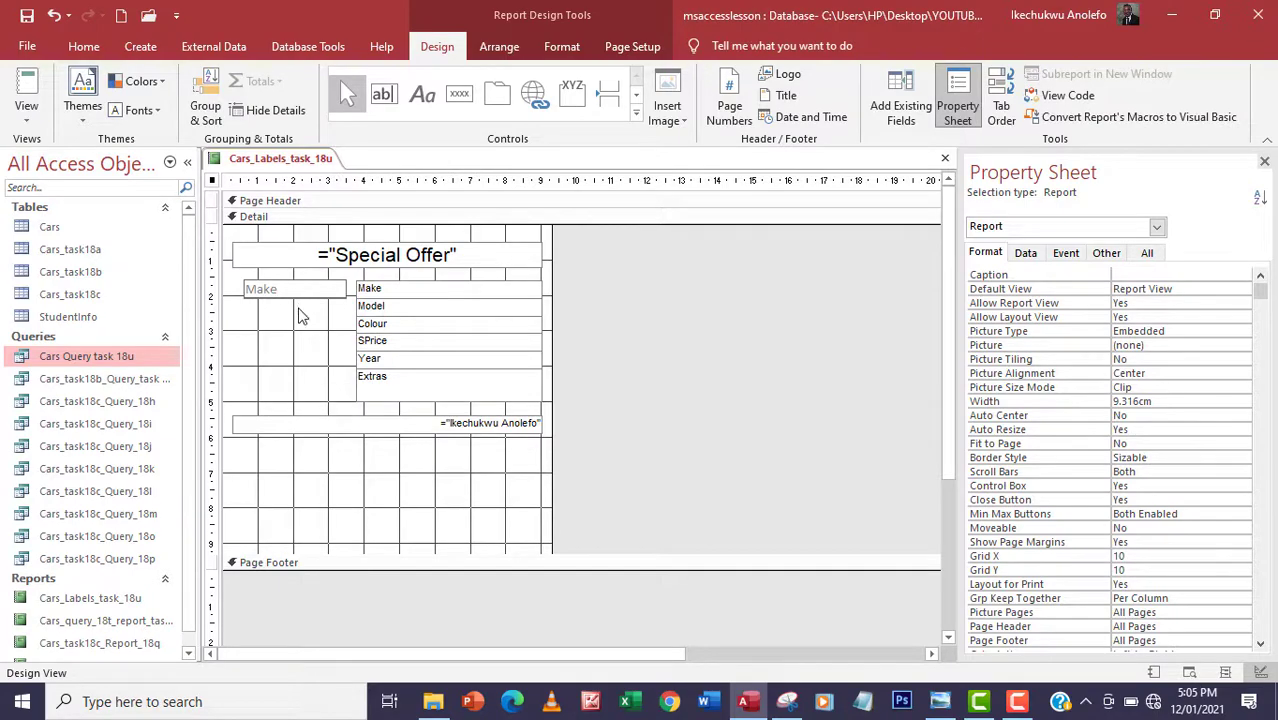
left_click(303, 316)
key("Tab")
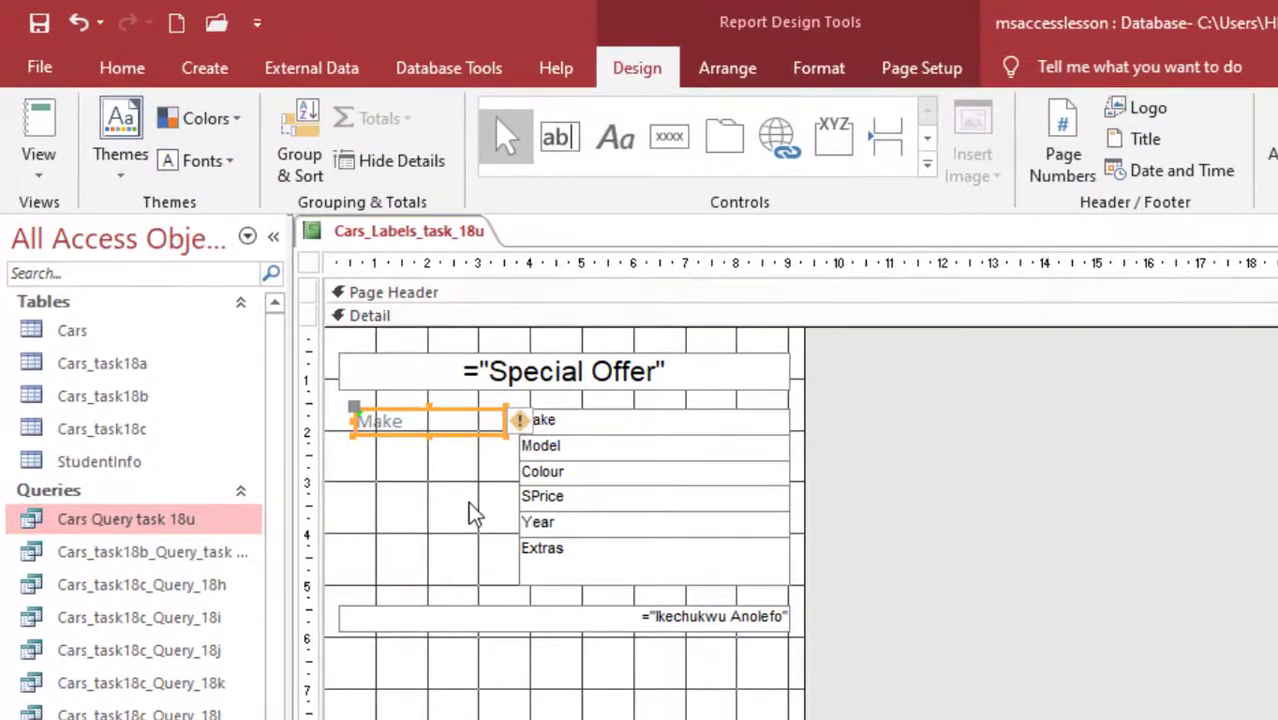
key("ctrl+v")
key("ctrl+v")
key("ctrl+v")
key("ctrl+v")
key("ctrl+v")
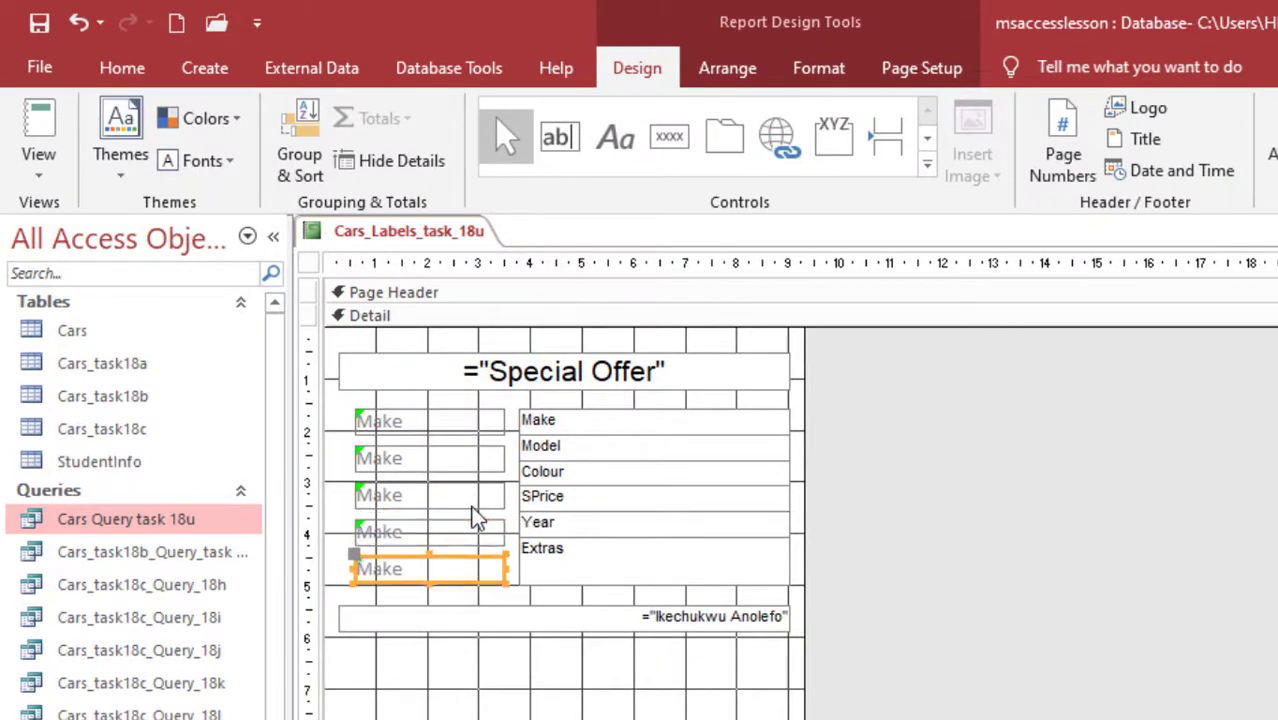
Step: Change the second caption label's text to Model
left_click(440, 425)
left_click(413, 459)
left_click(413, 459)
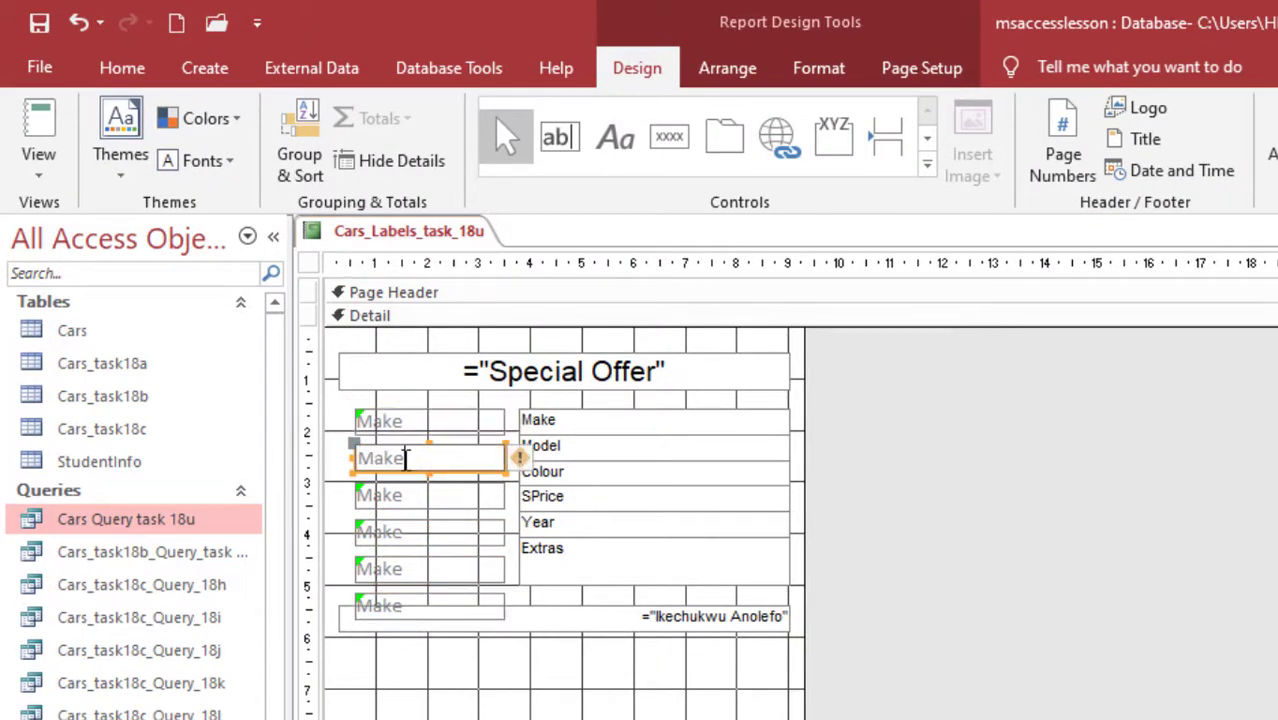
left_click_drag(410, 459, 358, 463)
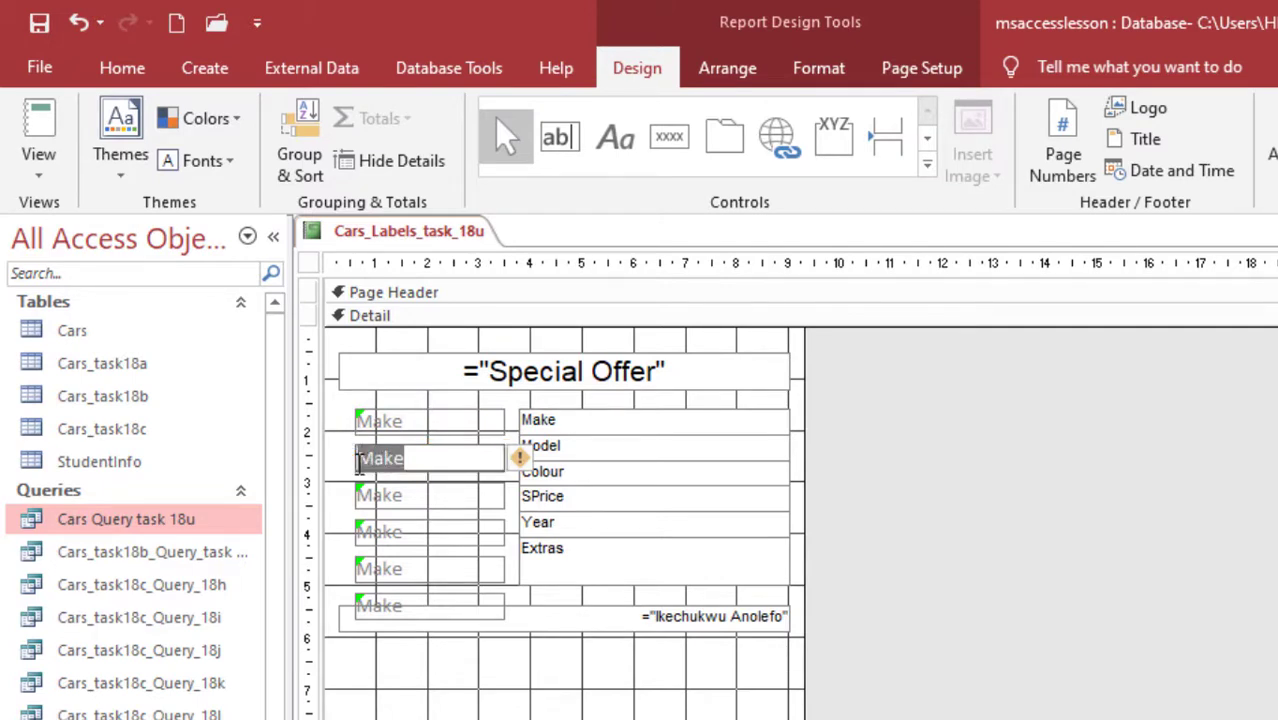
type("M")
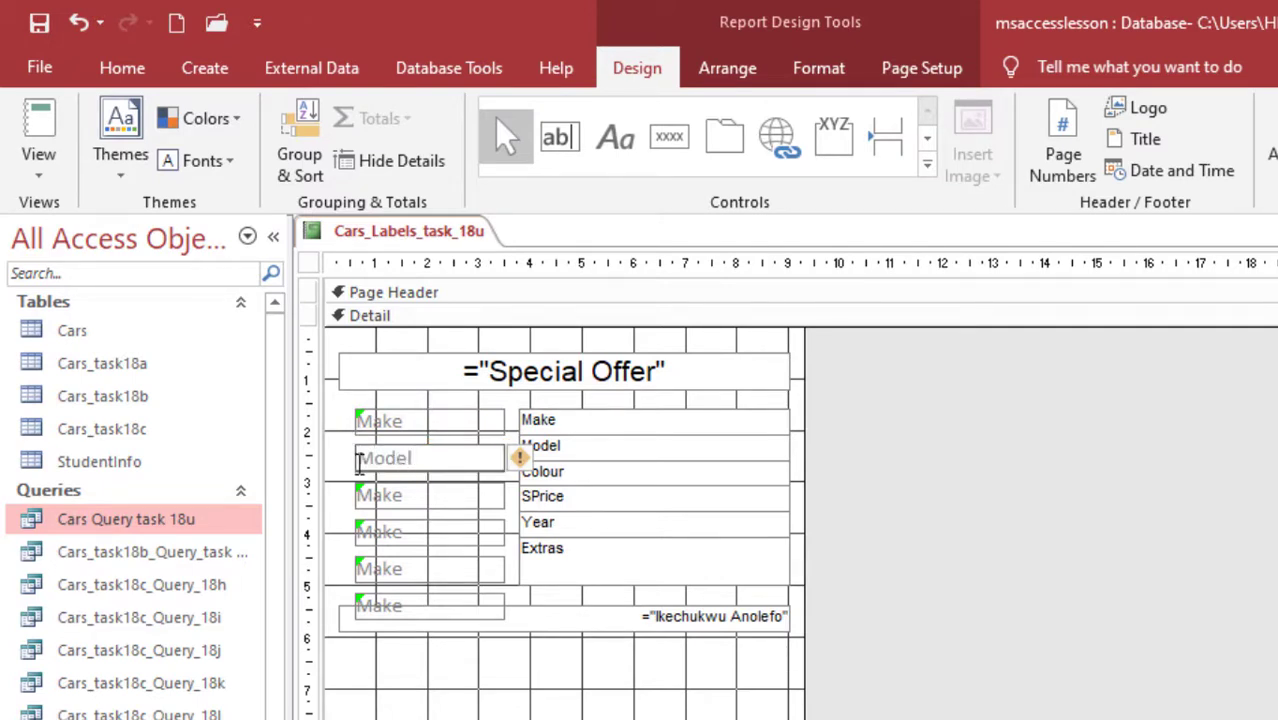
left_click(450, 418)
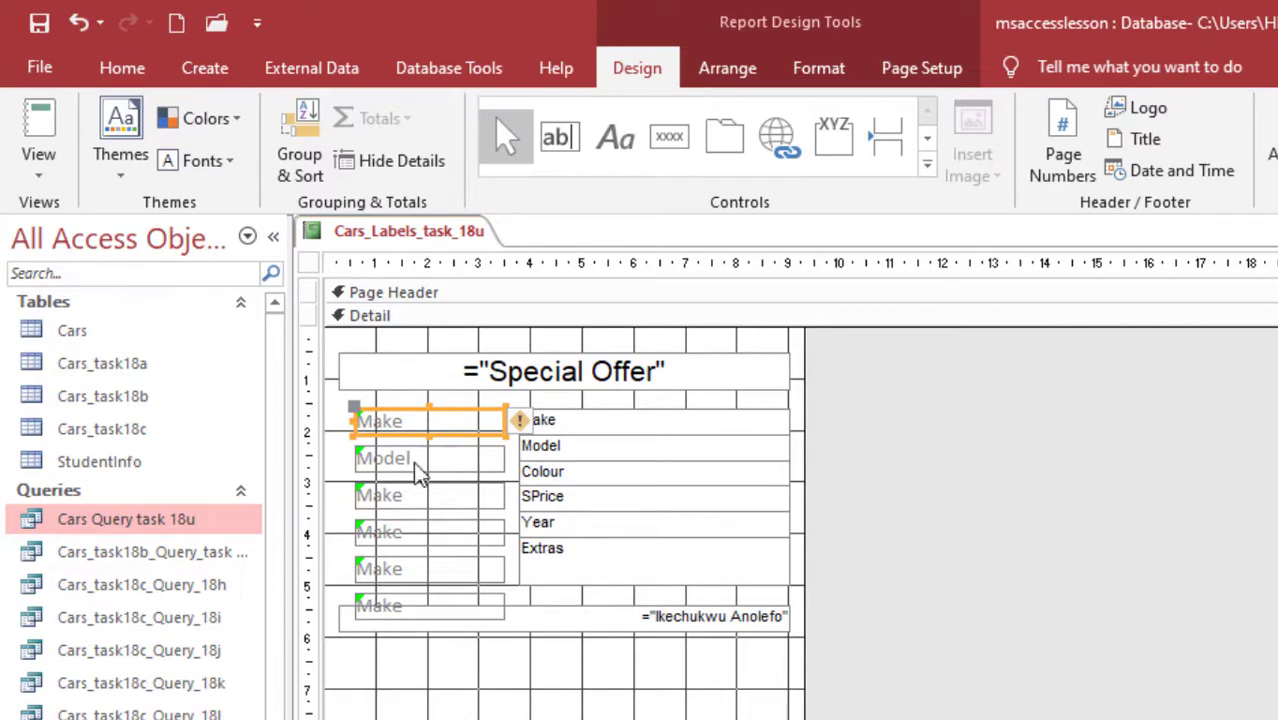
Step: Nudge the top Make caption slightly right and lower
left_click_drag(444, 412, 457, 411)
left_click(463, 462)
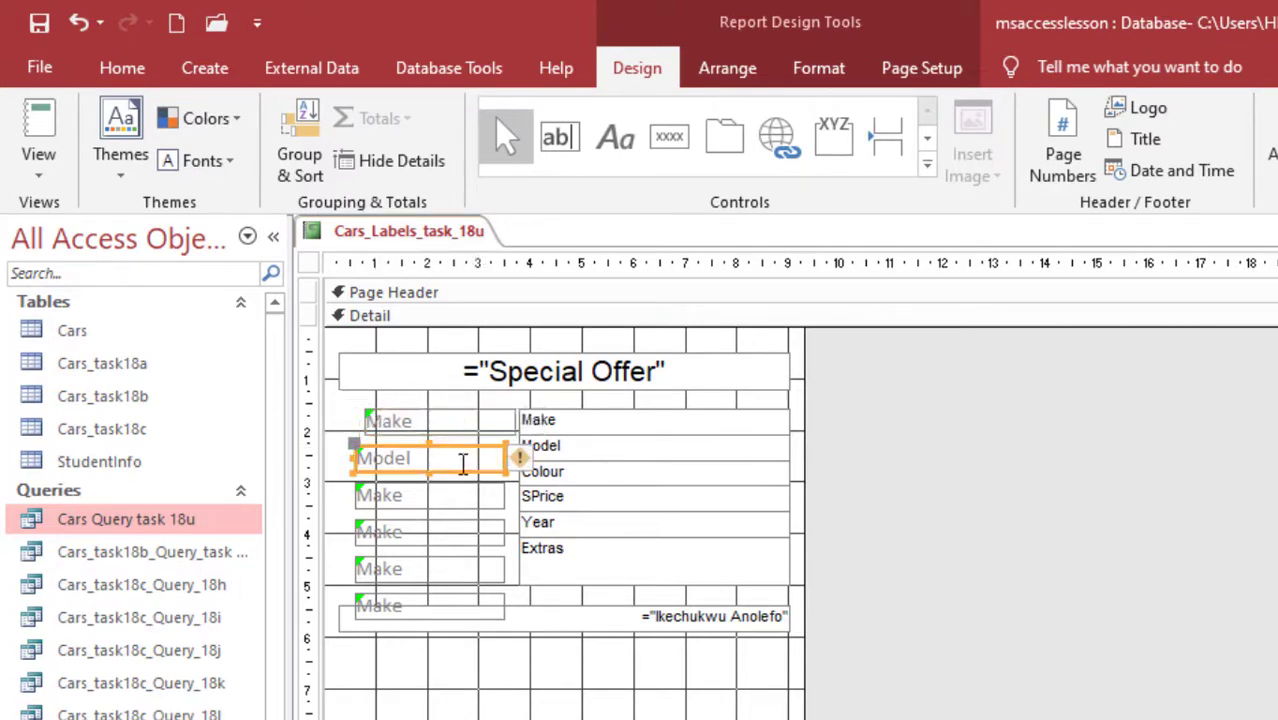
left_click(431, 421)
mouse_move(431, 421)
left_mouse_down()
mouse_move(432, 440)
mouse_move(437, 431)
left_mouse_up()
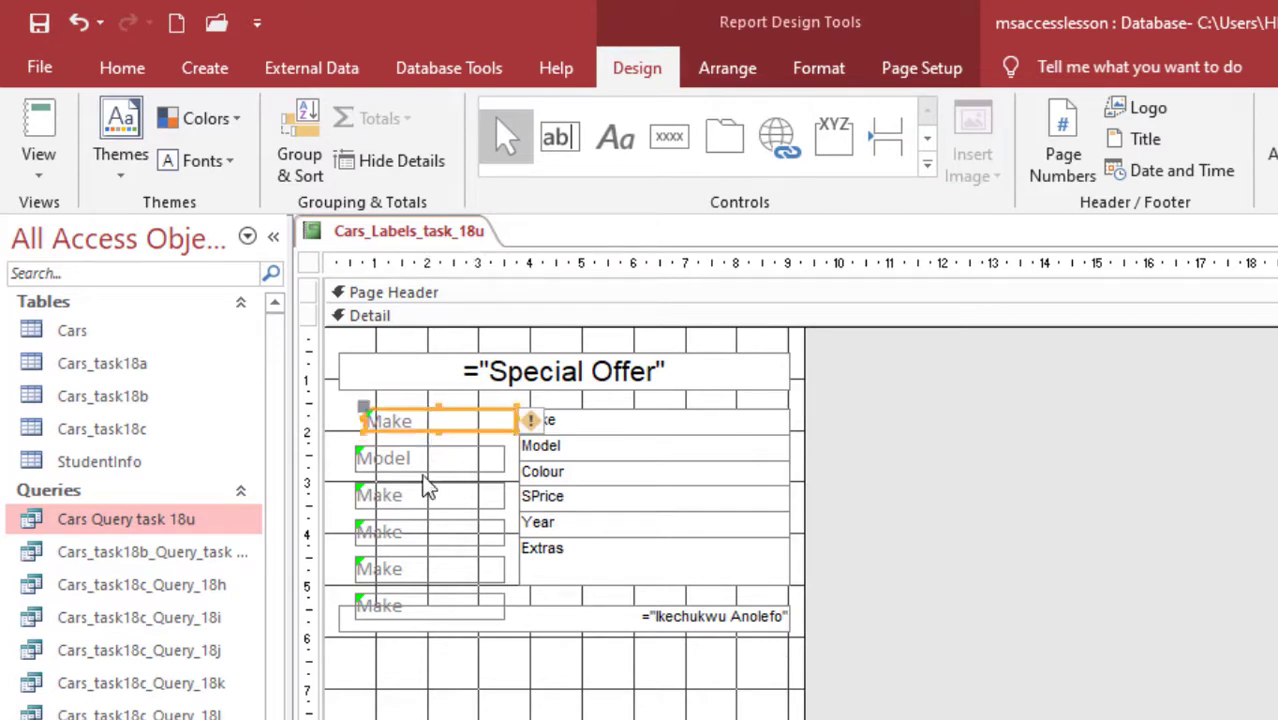
left_click(443, 458)
left_click(445, 458)
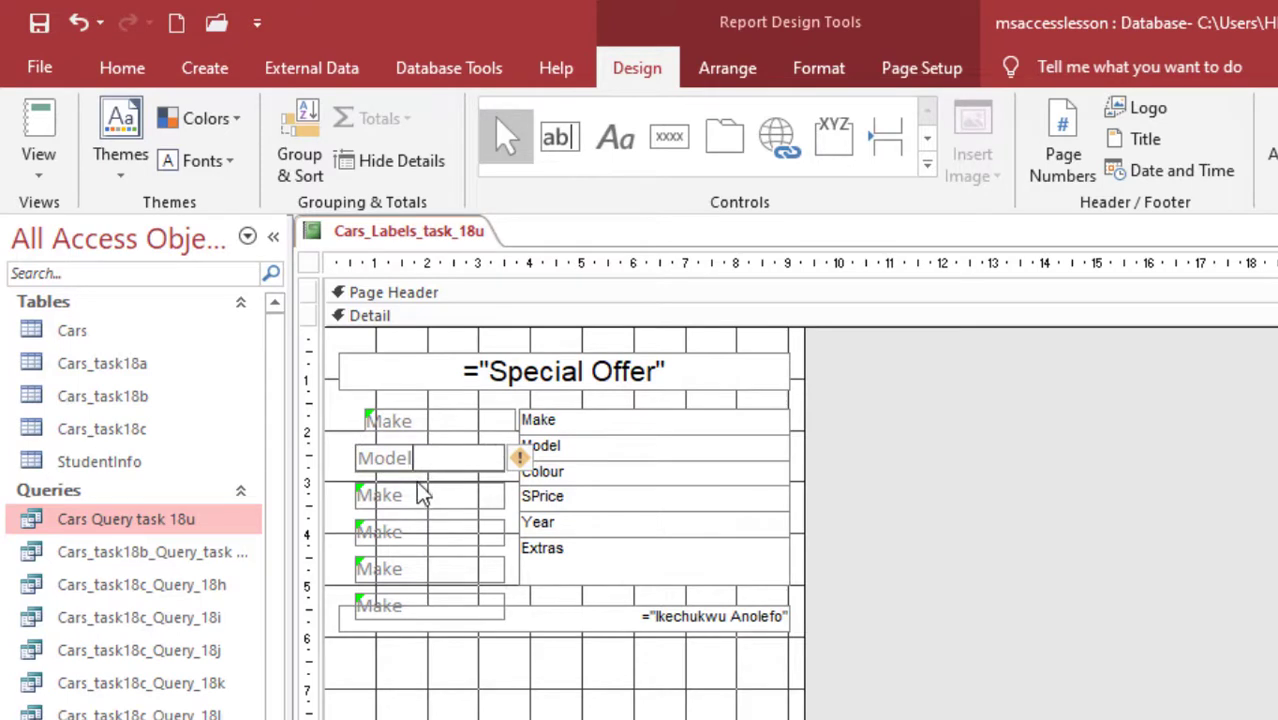
Step: Raise the Model caption level with the Model field and shift it slightly right
left_click(423, 490)
left_click(438, 452)
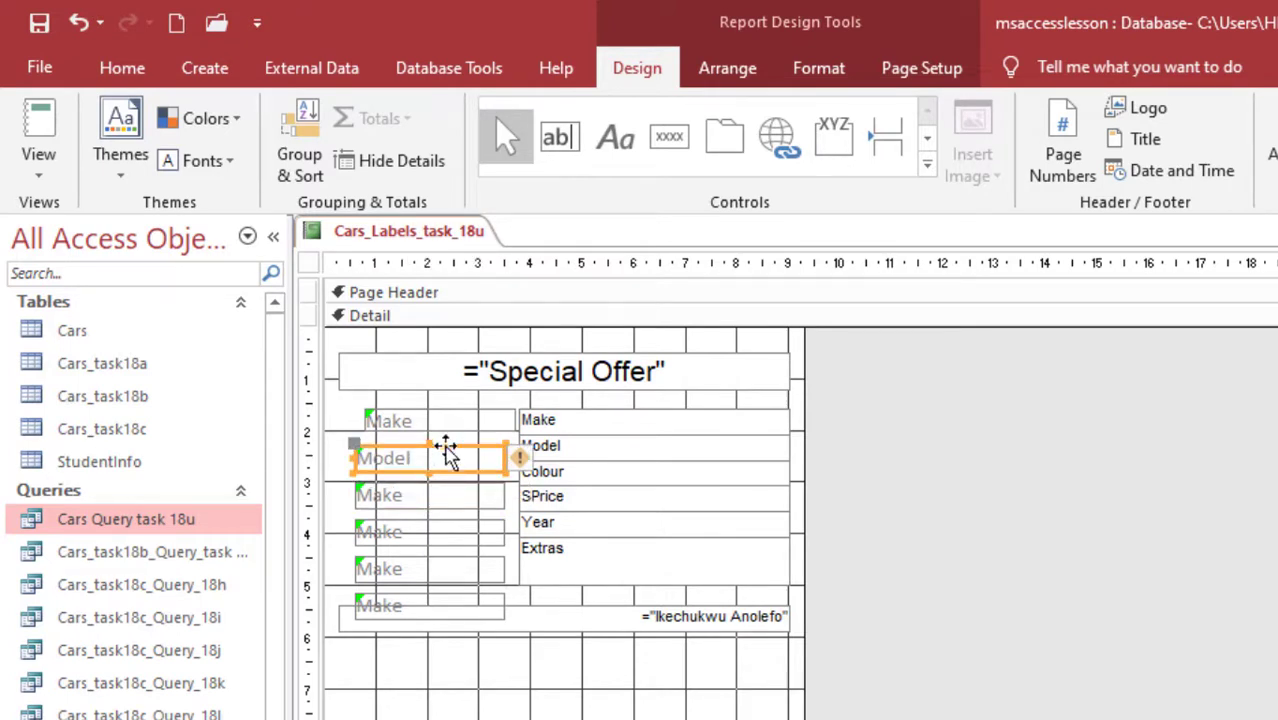
left_click_drag(447, 450, 447, 439)
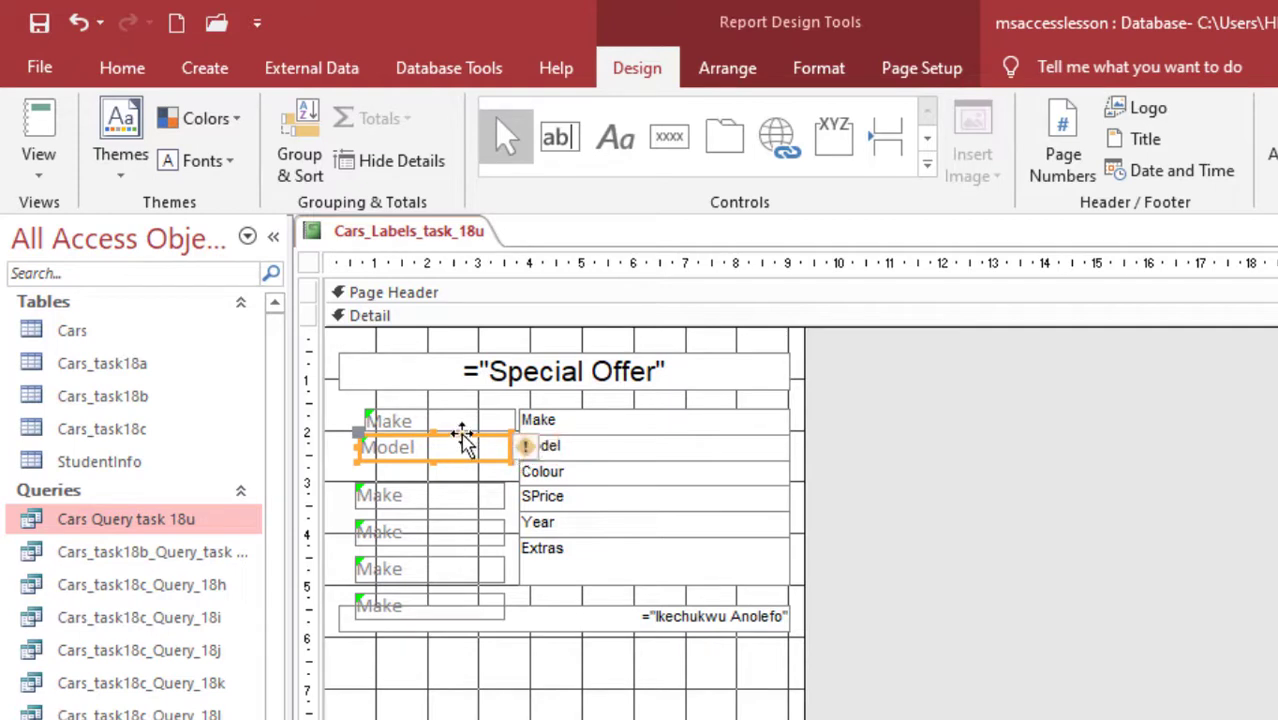
left_click_drag(463, 447, 473, 447)
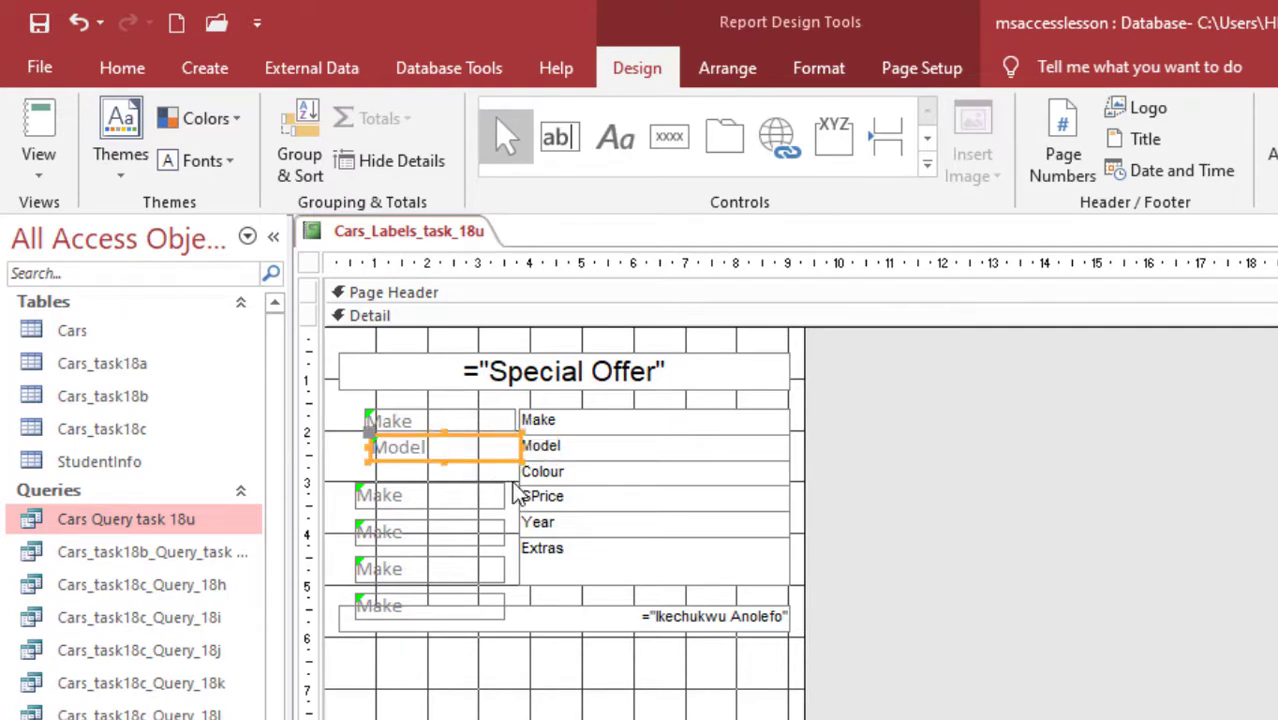
Step: Move the third caption level with the Colour field
left_click(450, 493)
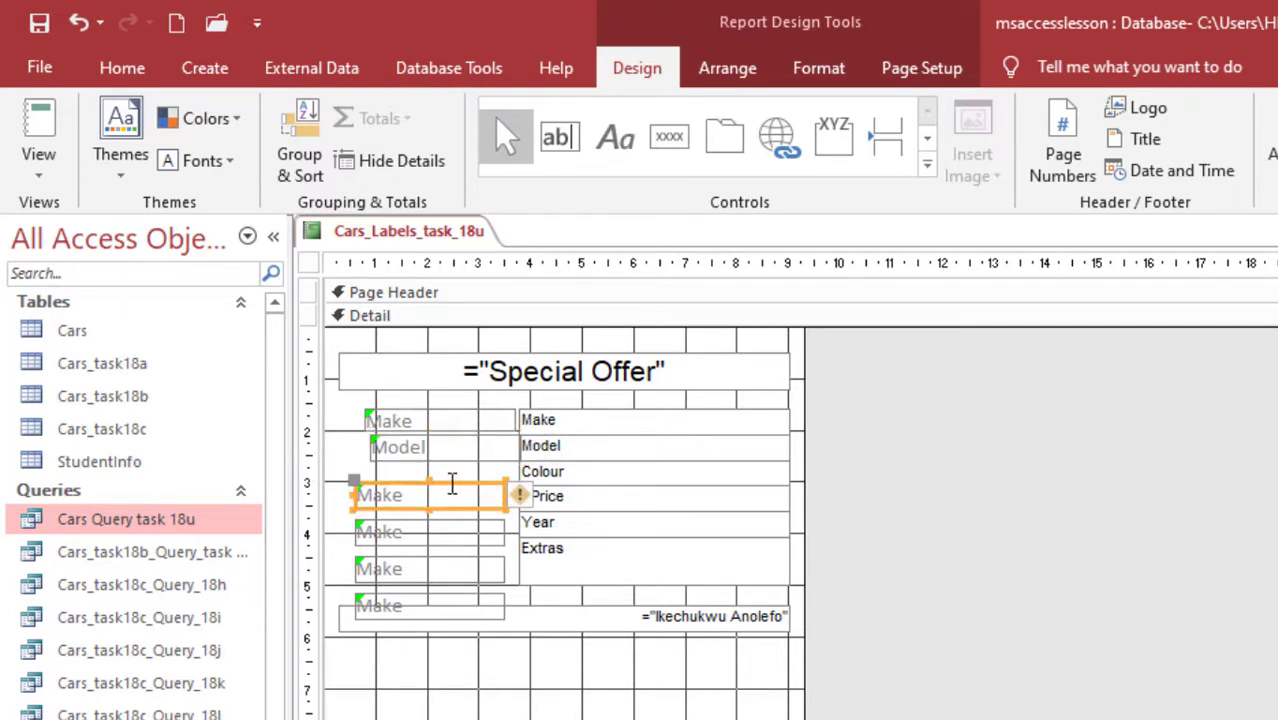
mouse_move(452, 484)
left_mouse_down()
mouse_move(461, 466)
mouse_move(436, 491)
left_mouse_up()
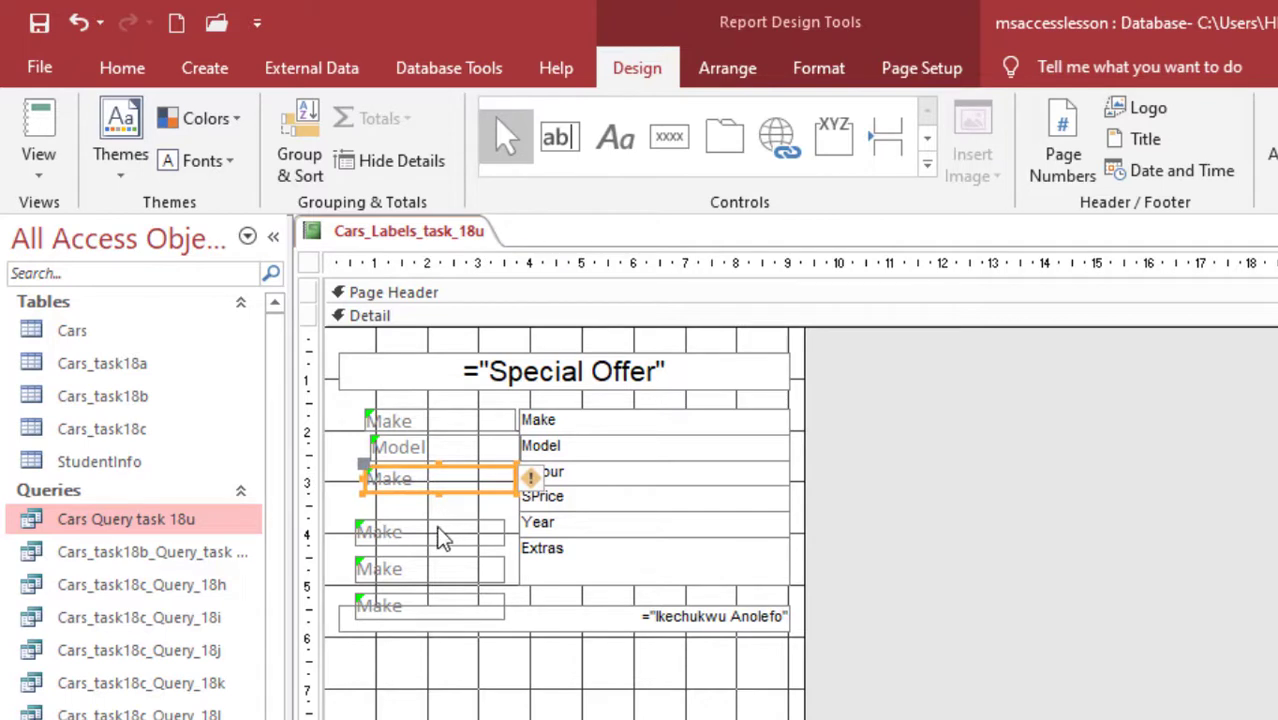
left_click(436, 537)
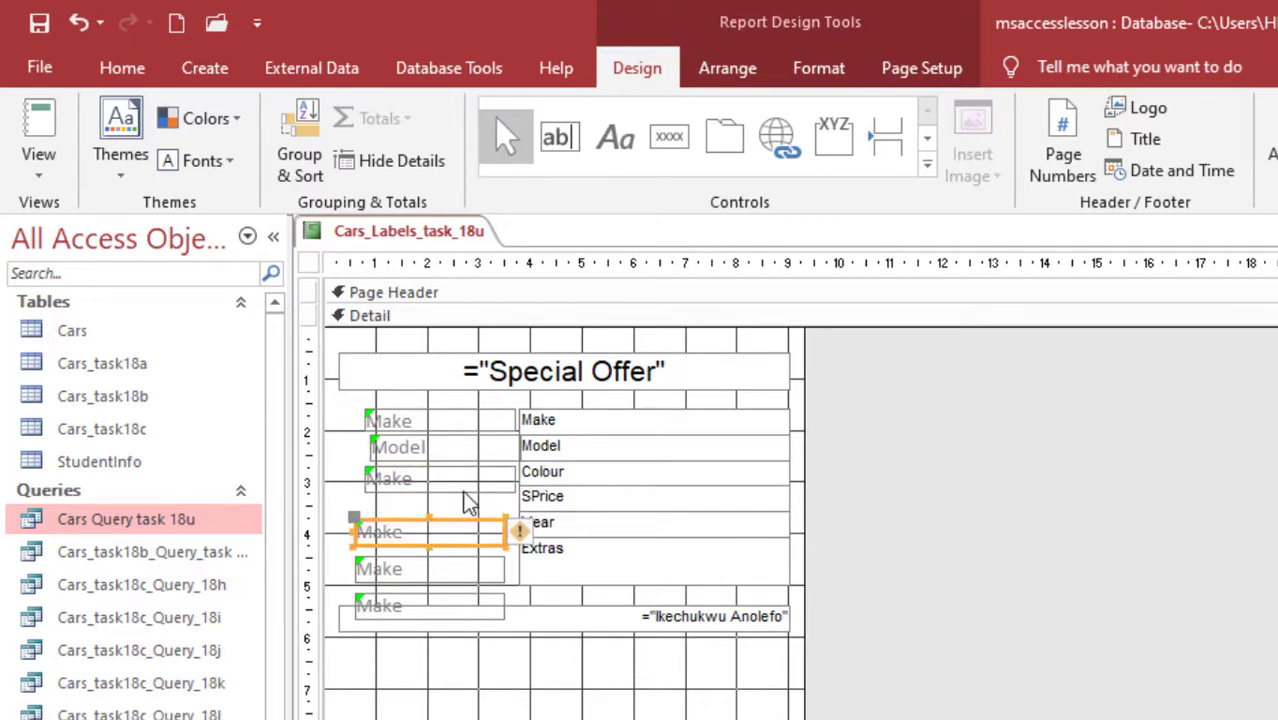
left_click(459, 446)
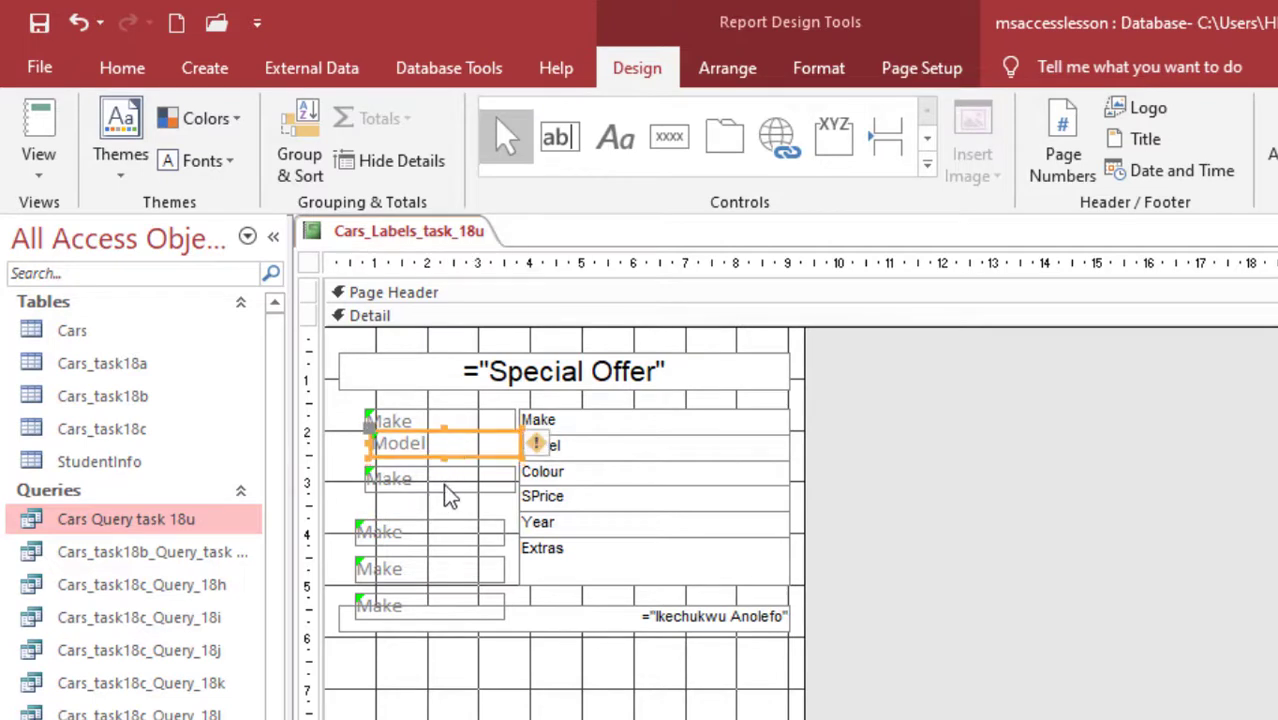
left_click(450, 478)
left_click_drag(461, 472, 458, 468)
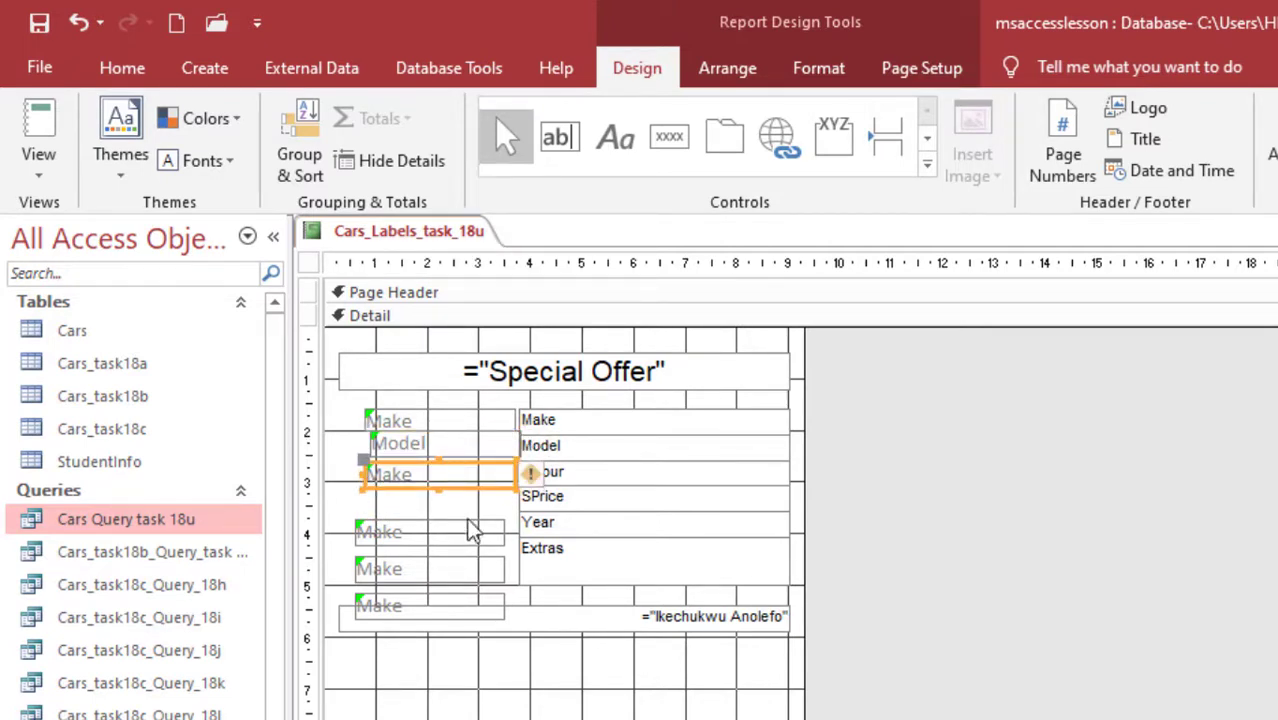
Step: Nudge the Model caption left and move the fourth caption beside the SPrice field
left_click(645, 500)
left_click(470, 568)
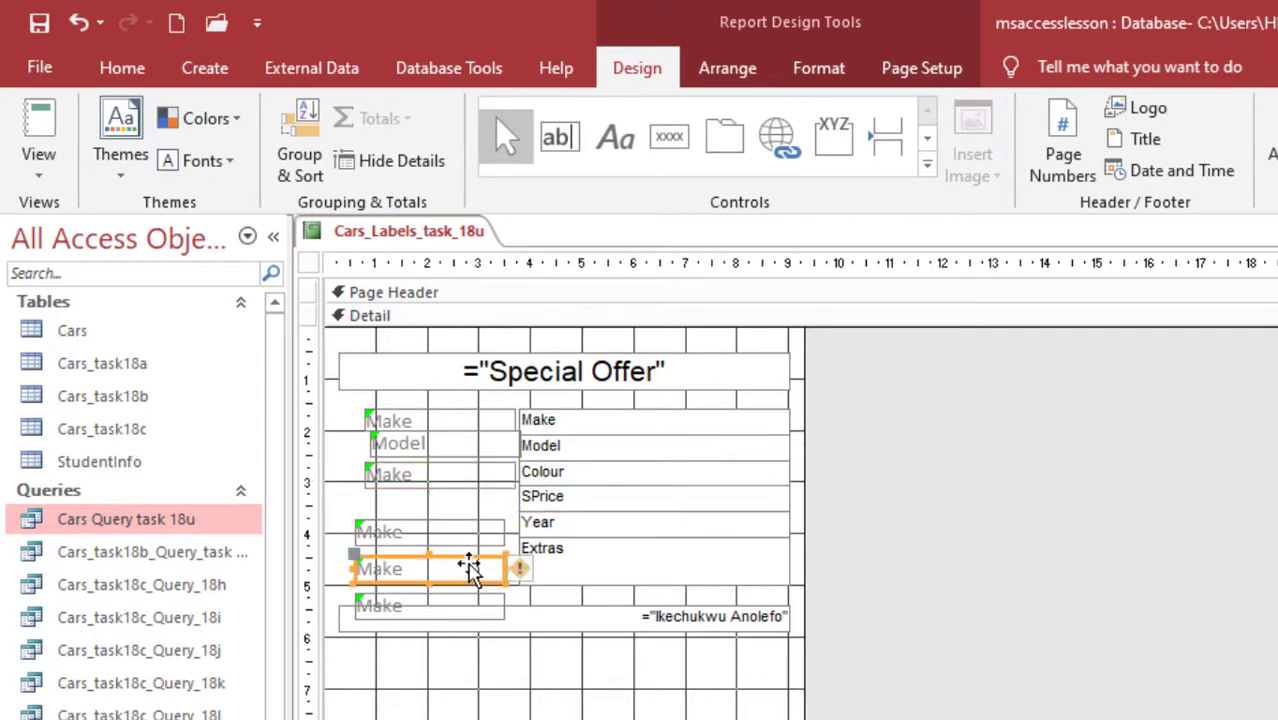
left_click(447, 474)
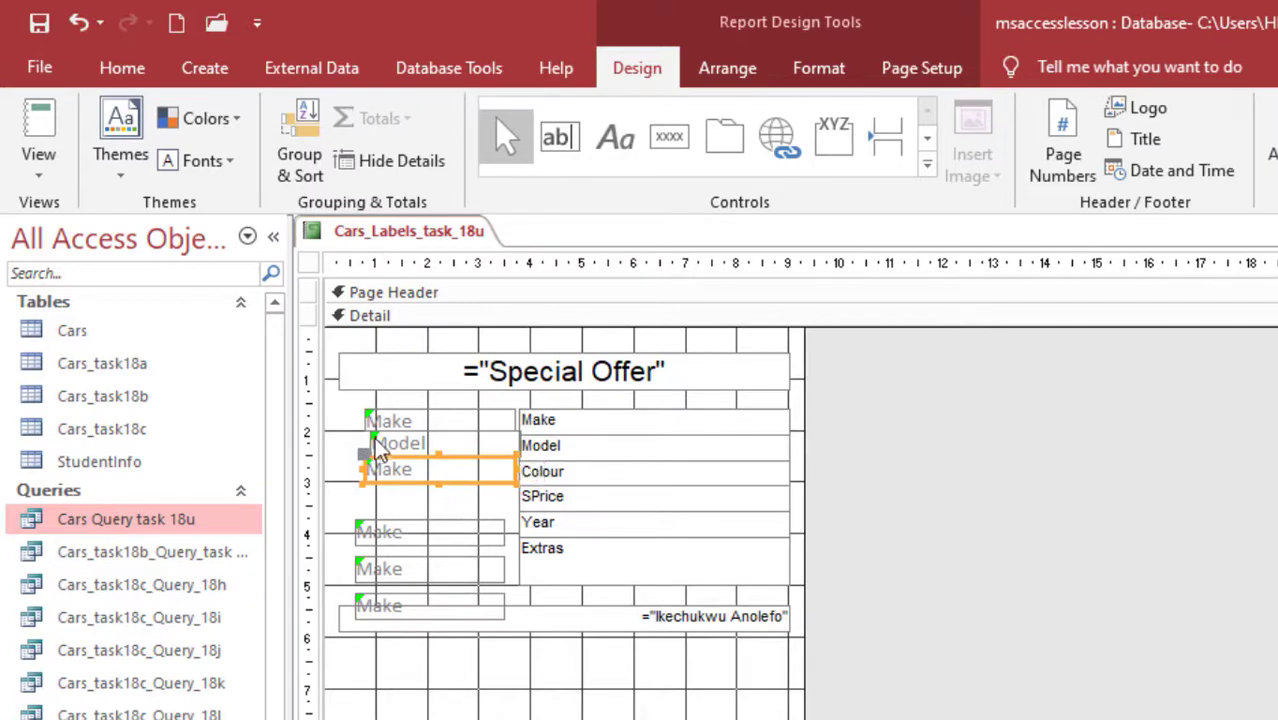
left_click(405, 444)
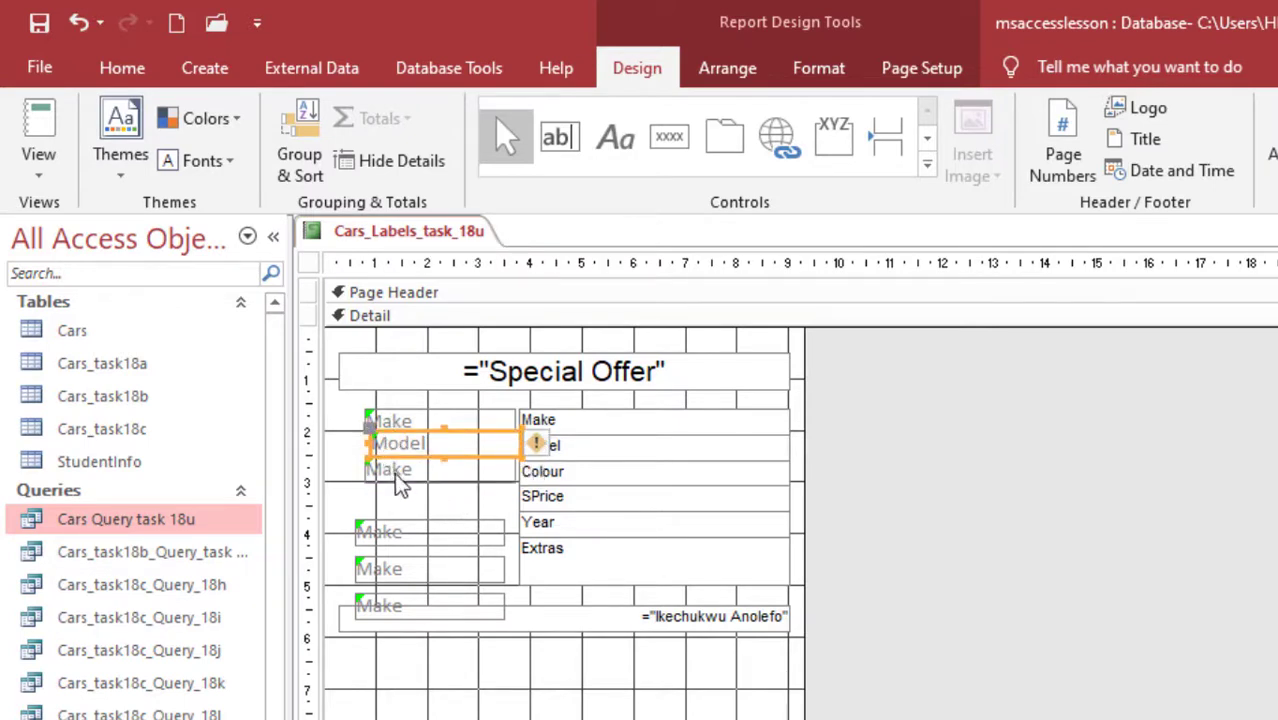
key("Left")
left_click_drag(418, 538, 428, 487)
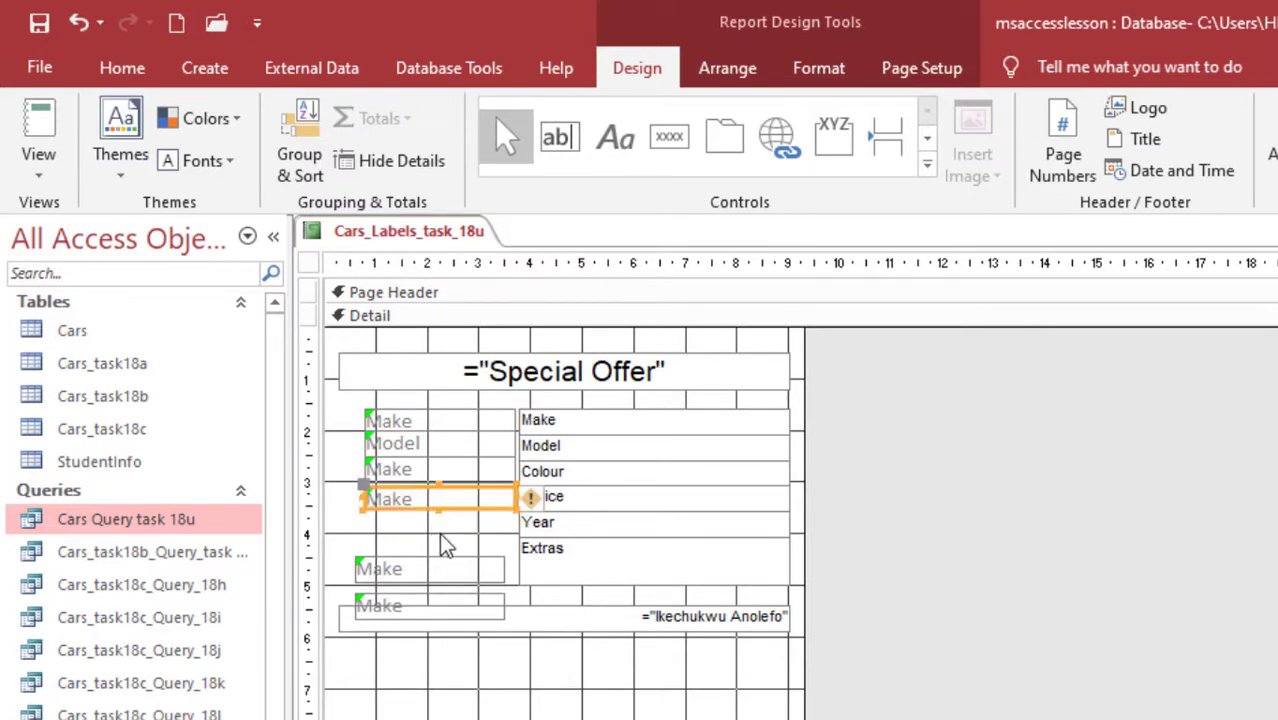
left_click(468, 566)
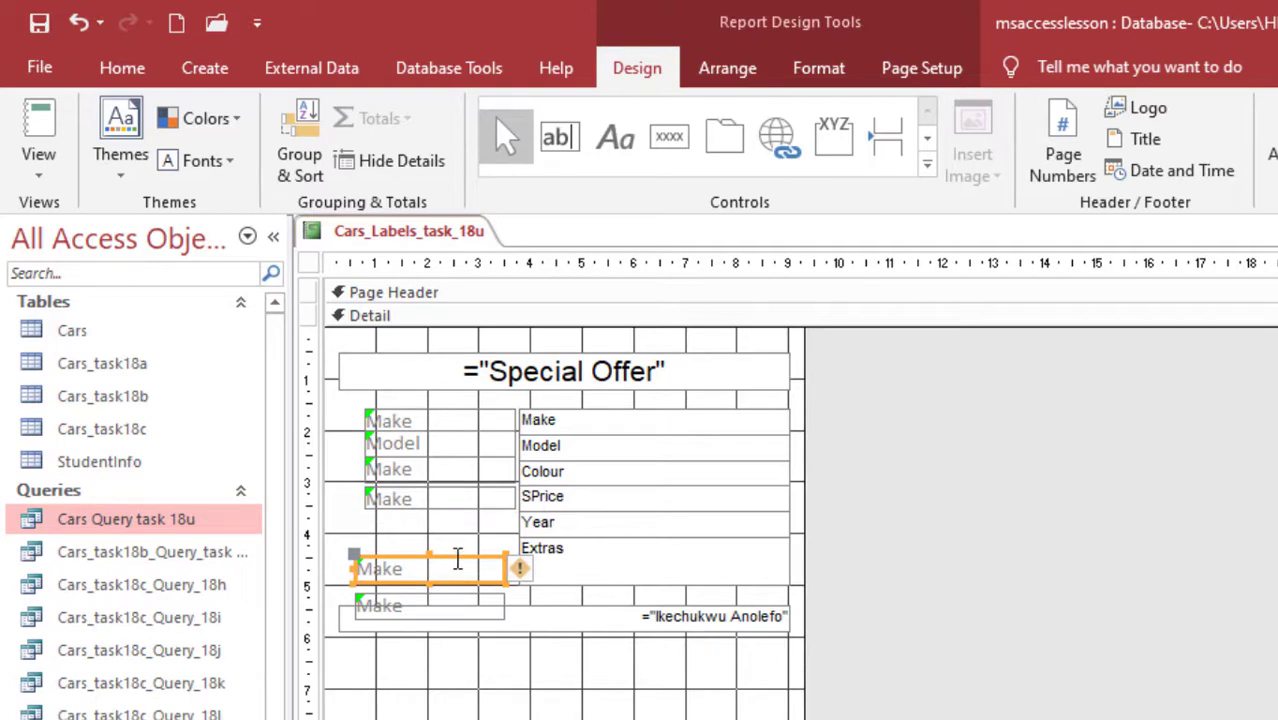
Step: Move the remaining captions level with the Year and Extras fields
left_click_drag(442, 556, 455, 514)
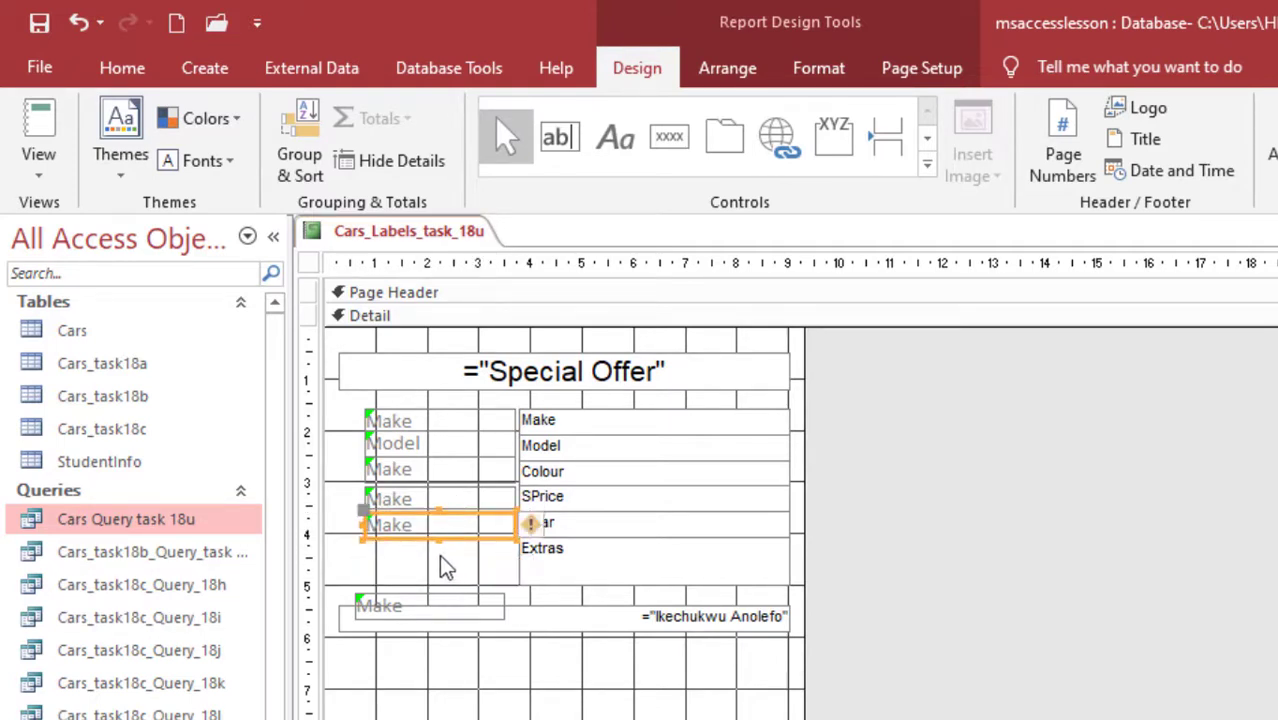
left_click(436, 538)
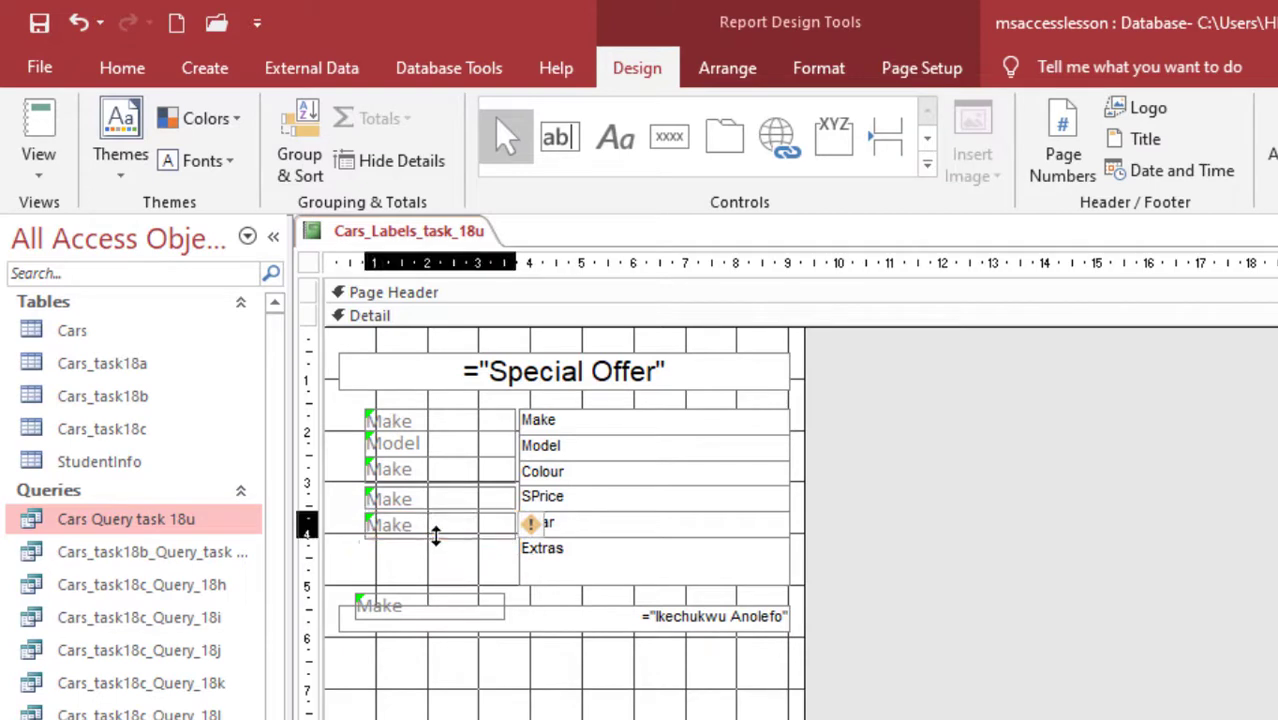
left_click(444, 604)
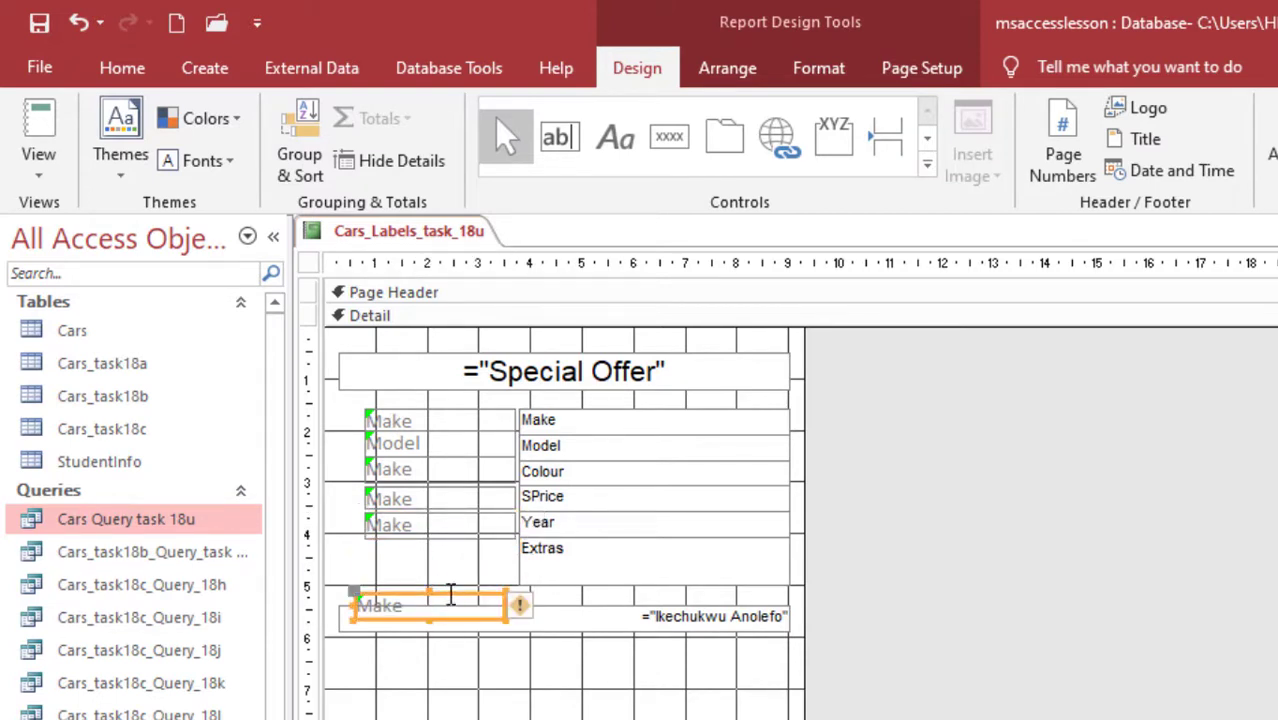
left_click_drag(451, 594, 462, 543)
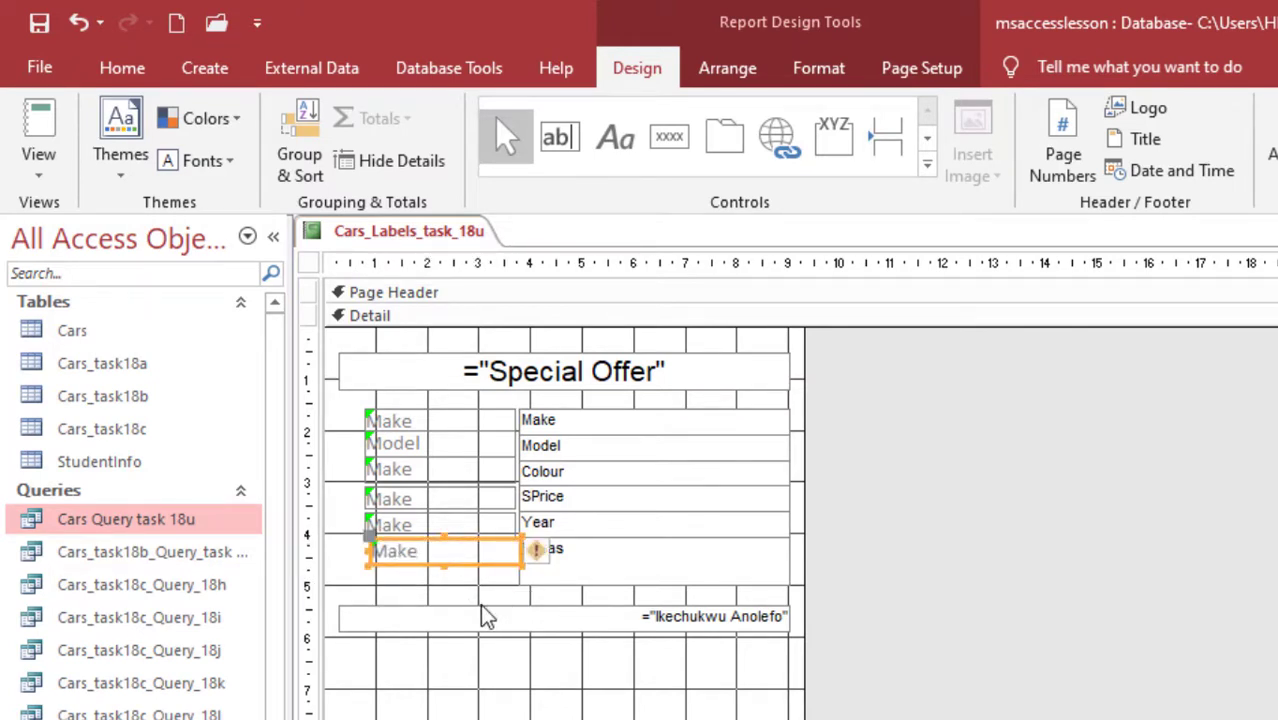
Step: Move the spare caption above the Special Offer heading and preview the labels in Report View
left_click(420, 421)
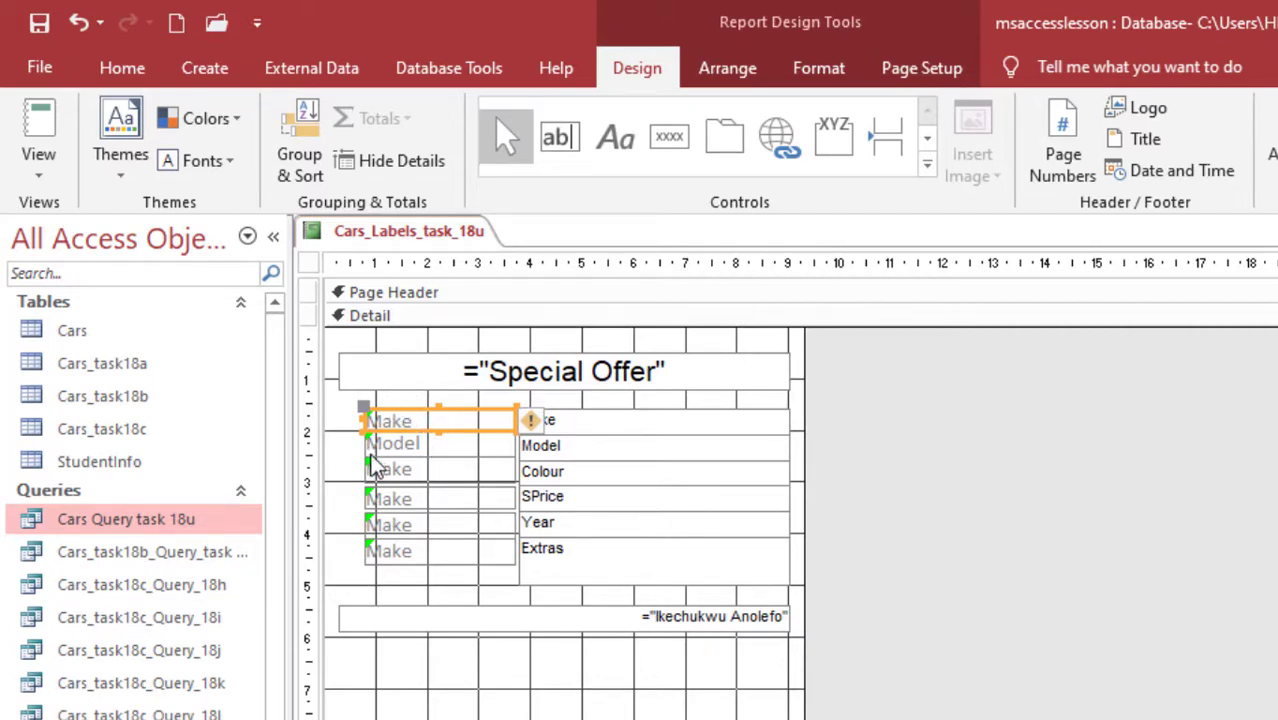
left_click_drag(420, 424, 388, 356)
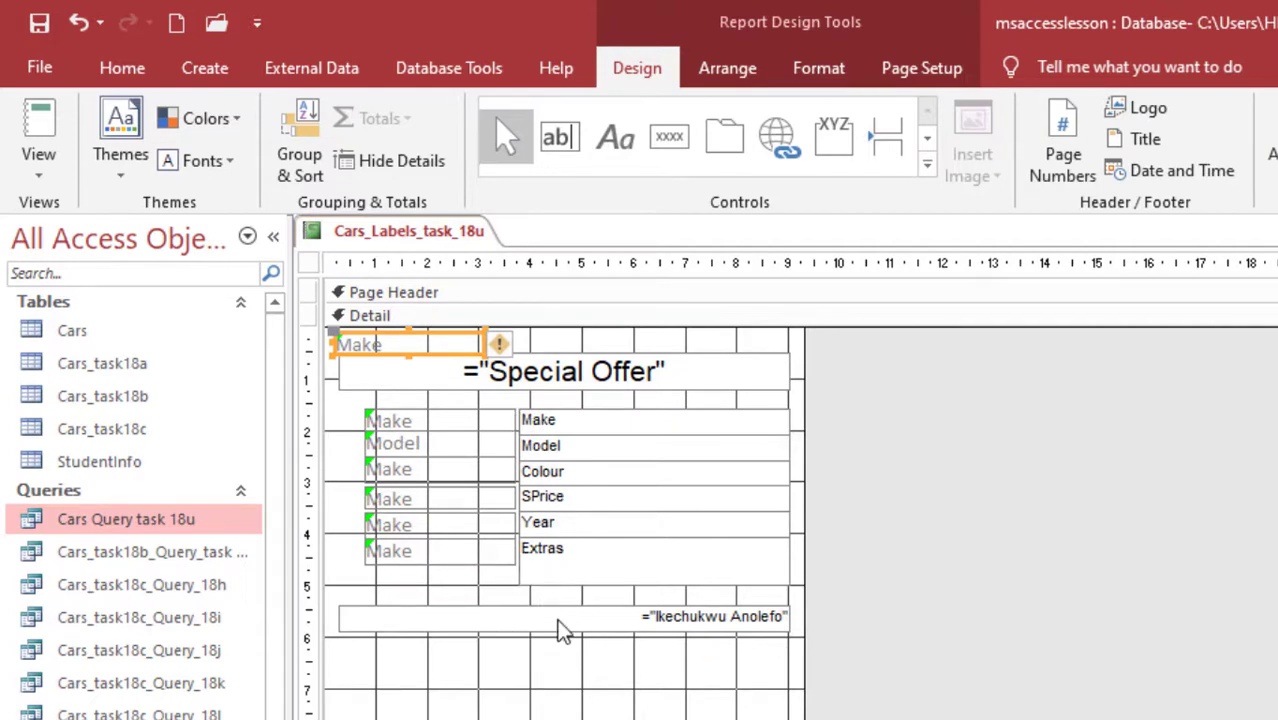
left_click(38, 150)
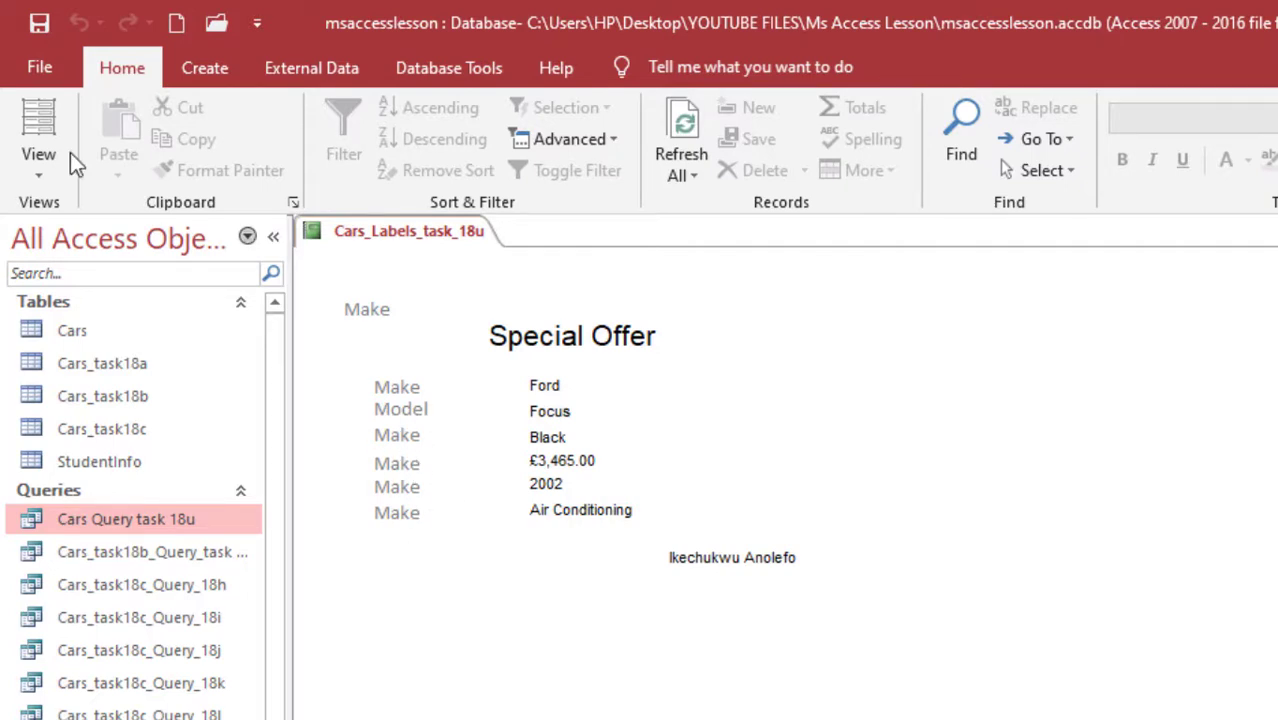
left_click(38, 158)
left_click(45, 399)
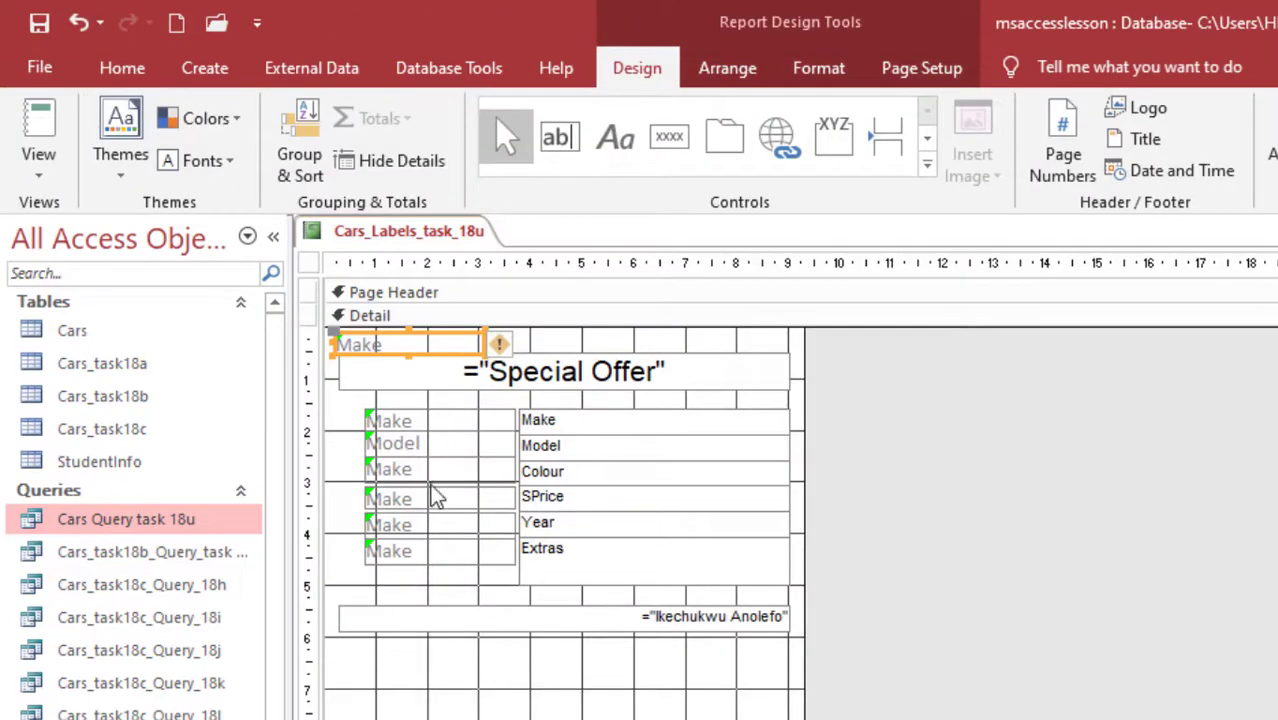
Step: Replace Make in the third to sixth captions with Colour, SPrice, Year and Extras
left_click(420, 478)
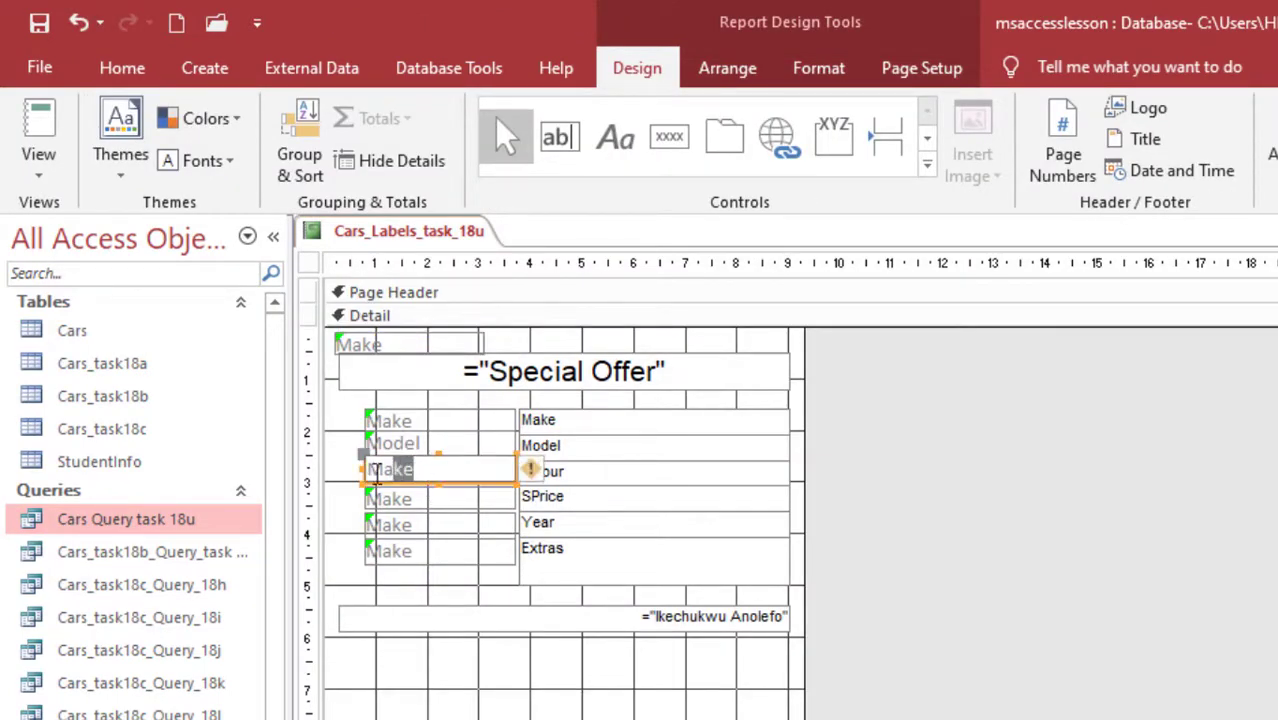
left_click_drag(418, 476, 345, 482)
type("Colour")
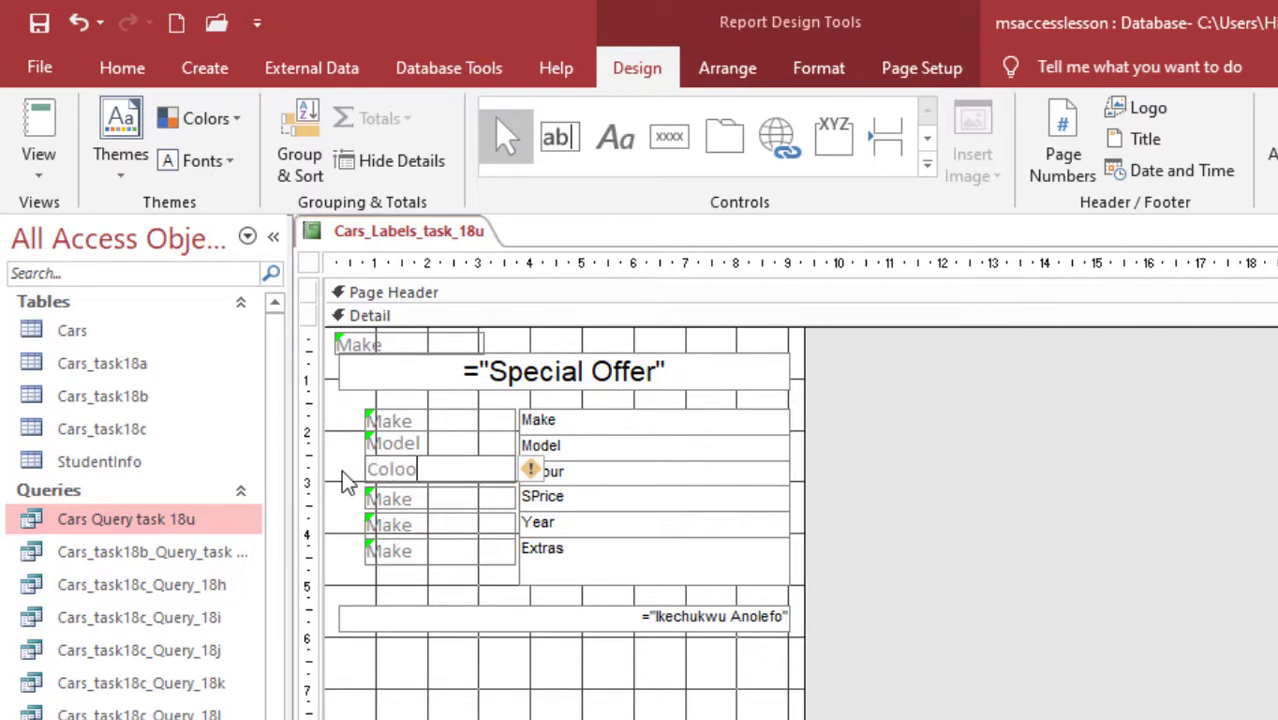
left_click(420, 497)
left_click_drag(420, 497, 370, 498)
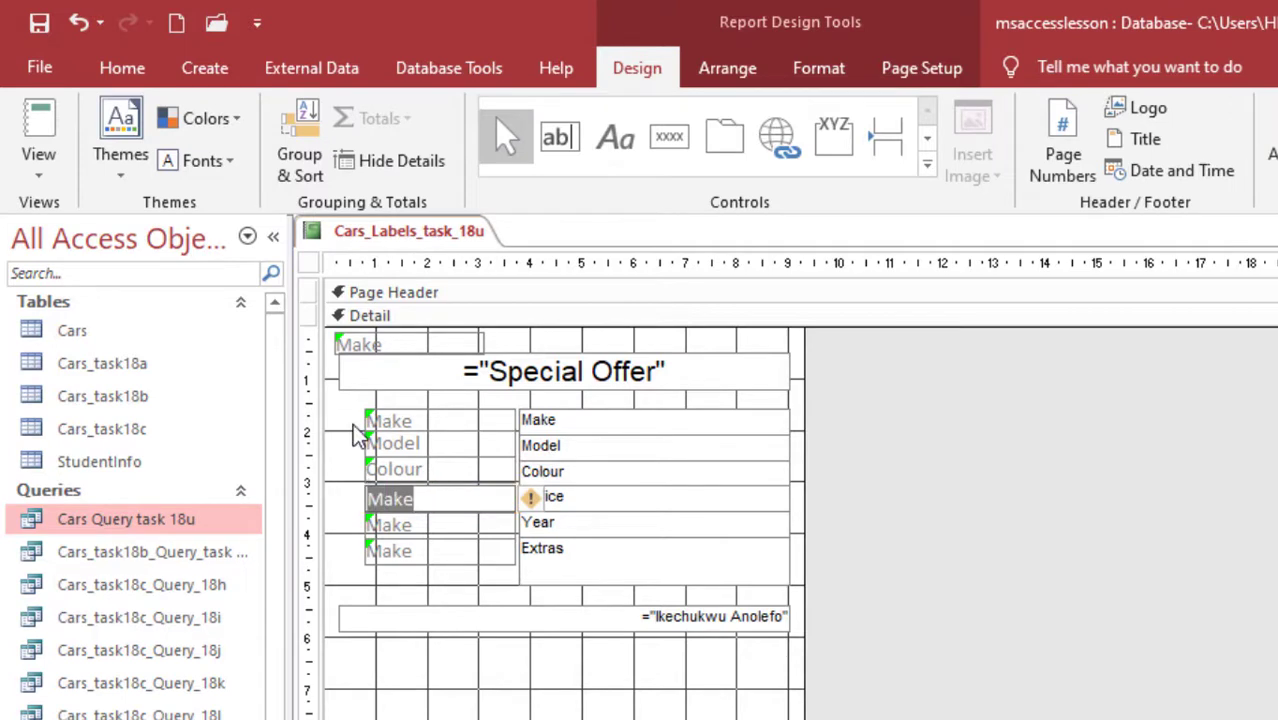
type("Sprice")
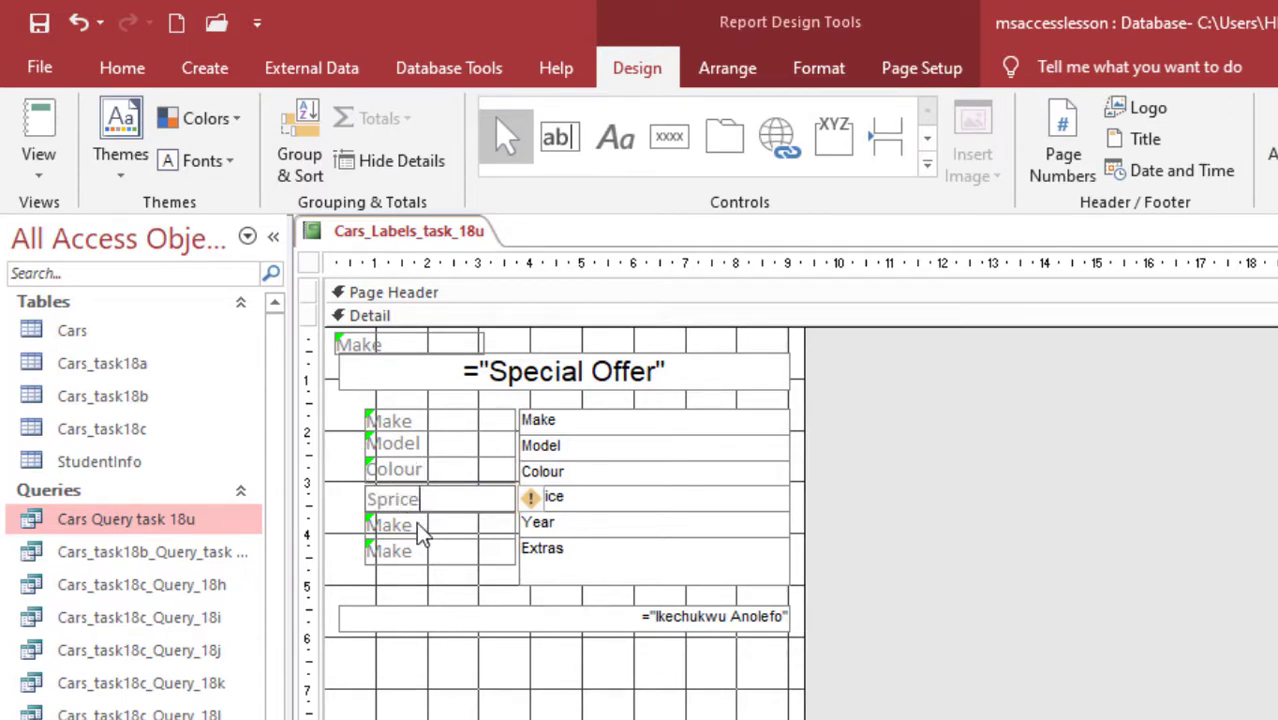
left_click(408, 524)
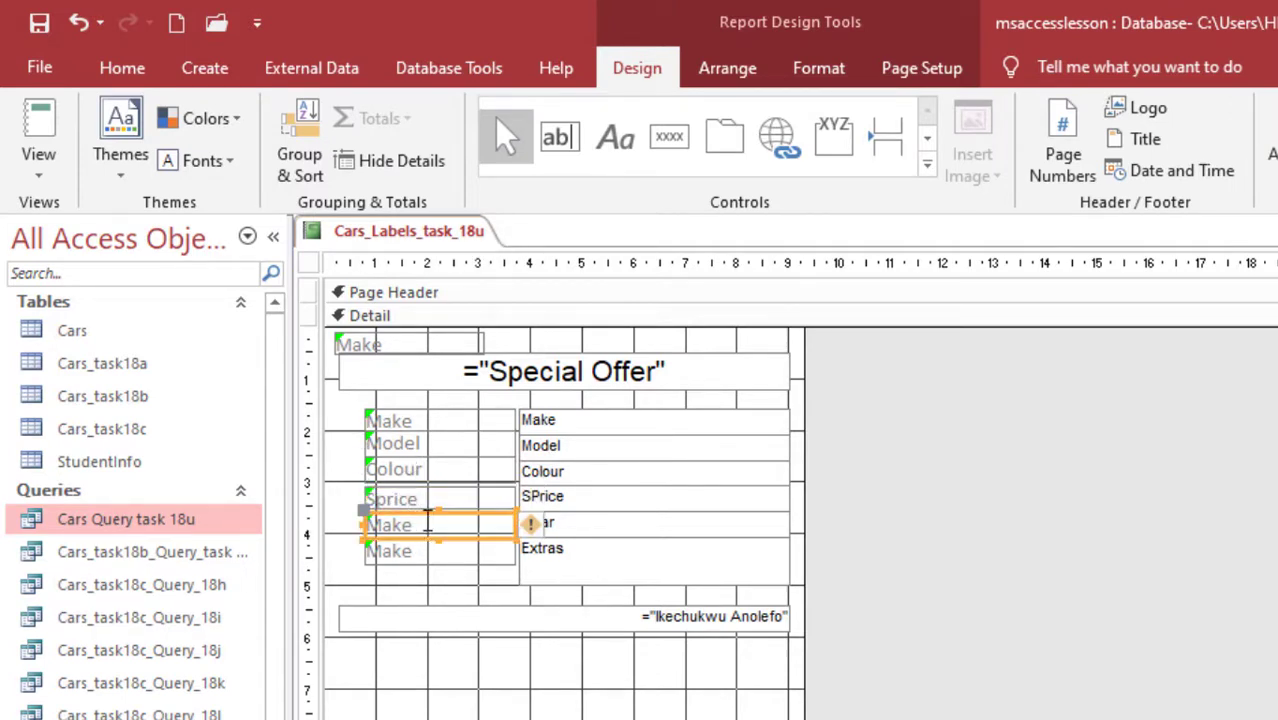
left_click_drag(412, 524, 345, 527)
type("Year")
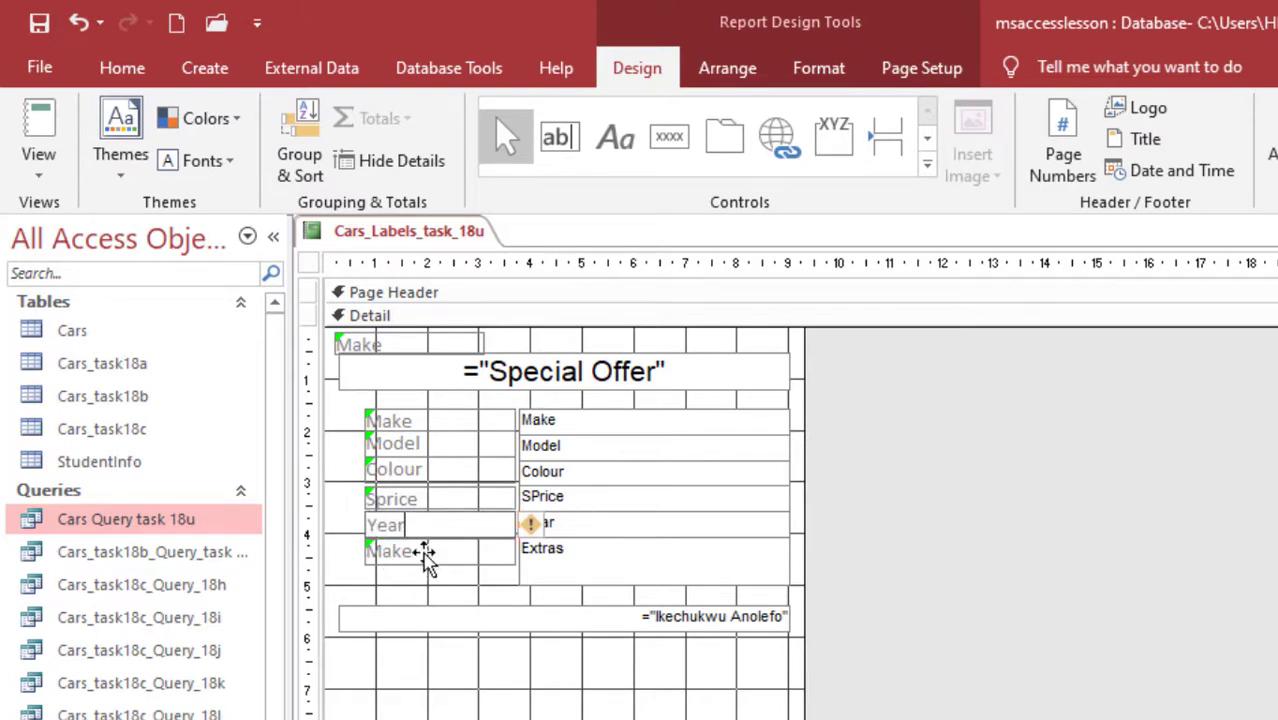
left_click(428, 554)
left_click_drag(420, 552, 362, 548)
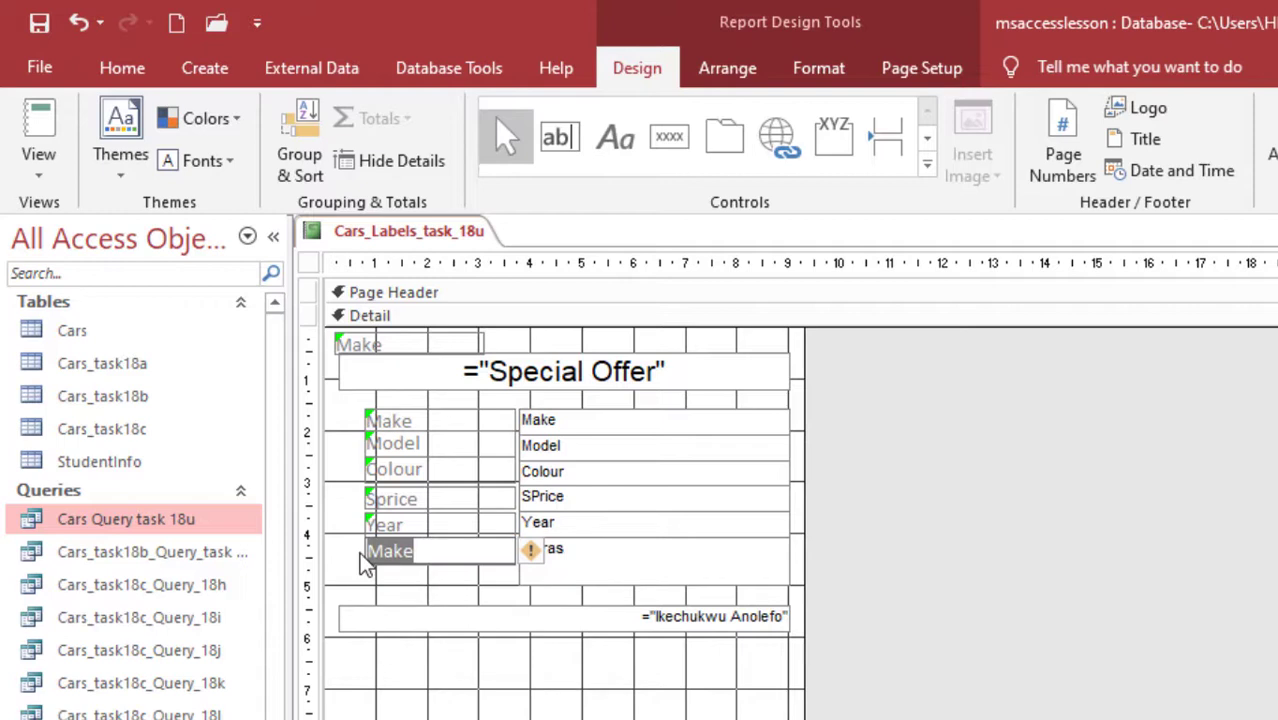
type("Extras")
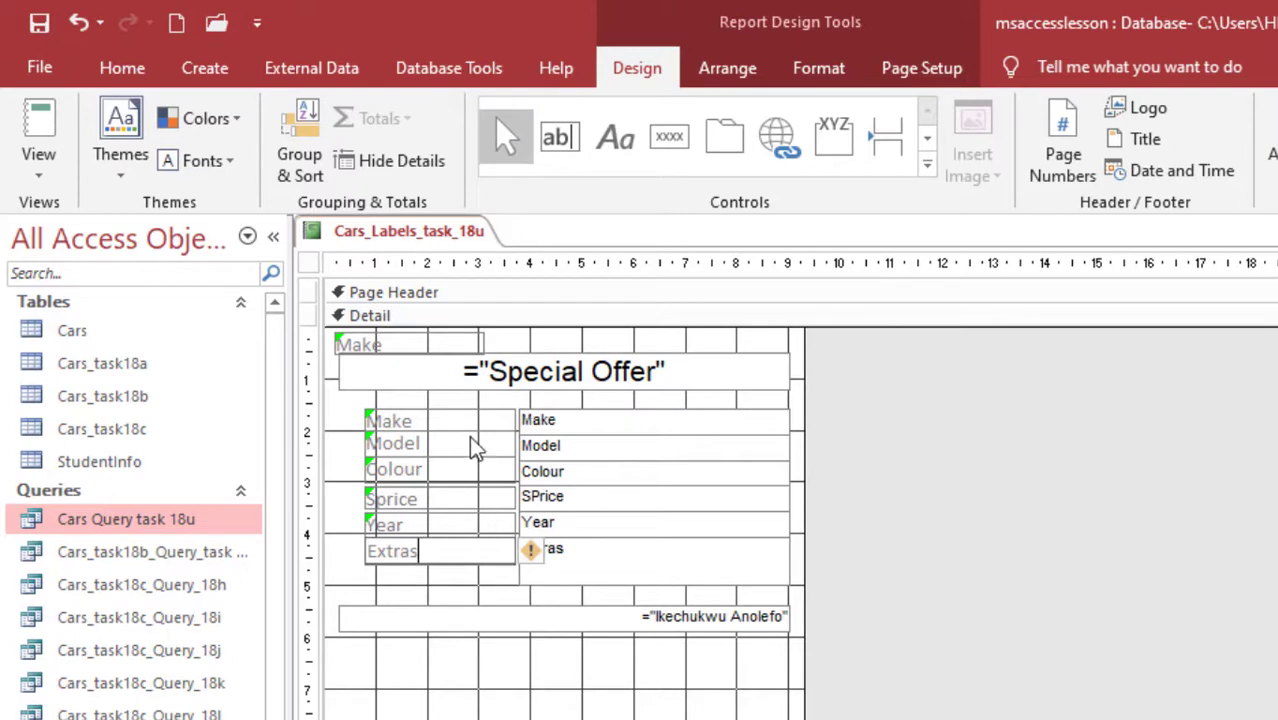
Step: Select all seven grey caption labels, from the top caption down to Extras
left_click(400, 345)
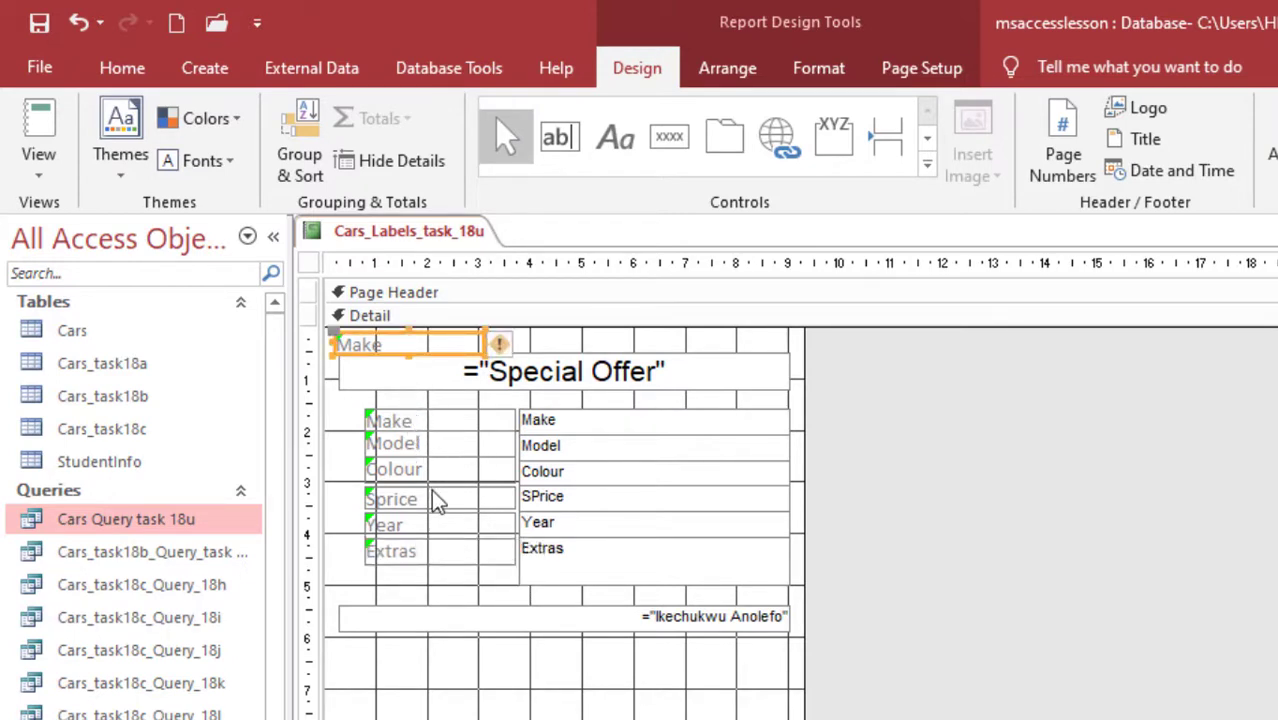
left_click(434, 424, "shift")
left_click(430, 446, "shift")
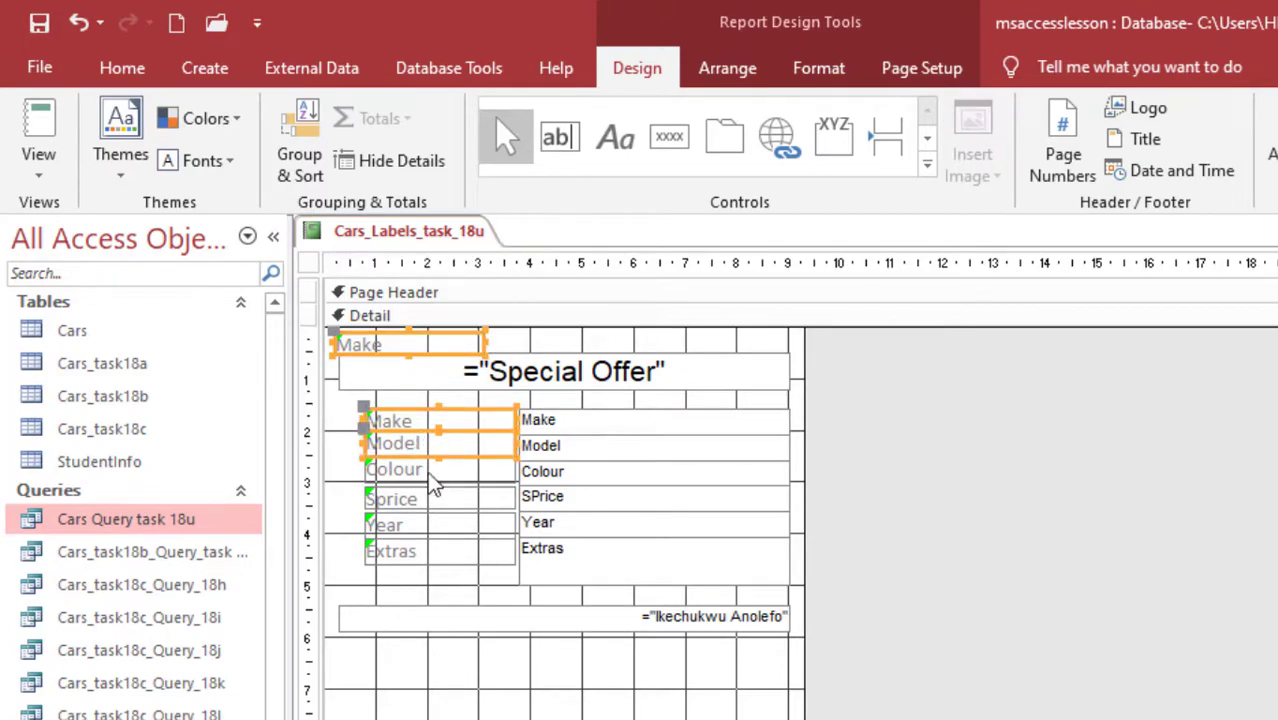
left_click(432, 471, "shift")
left_click(432, 503, "shift")
left_click(422, 528, "shift")
left_click(425, 553, "shift")
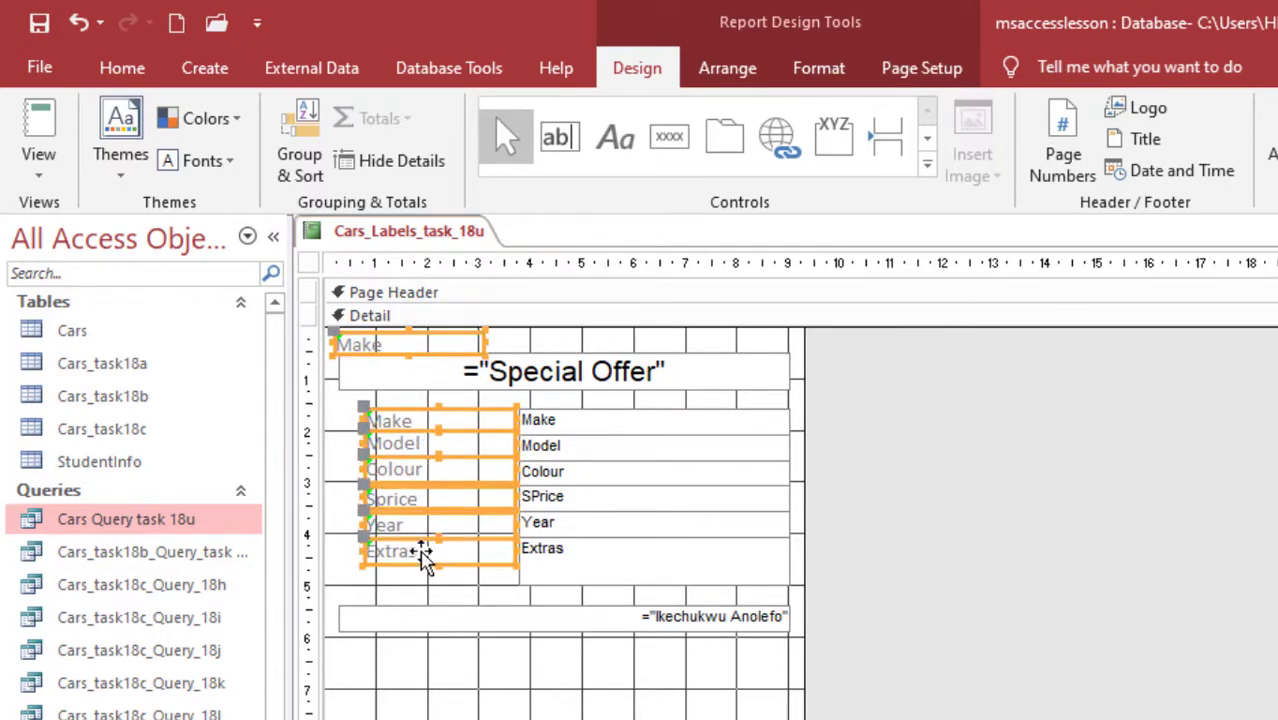
Step: Set the selected captions' font size to 8 and display the report with car data
key("F4")
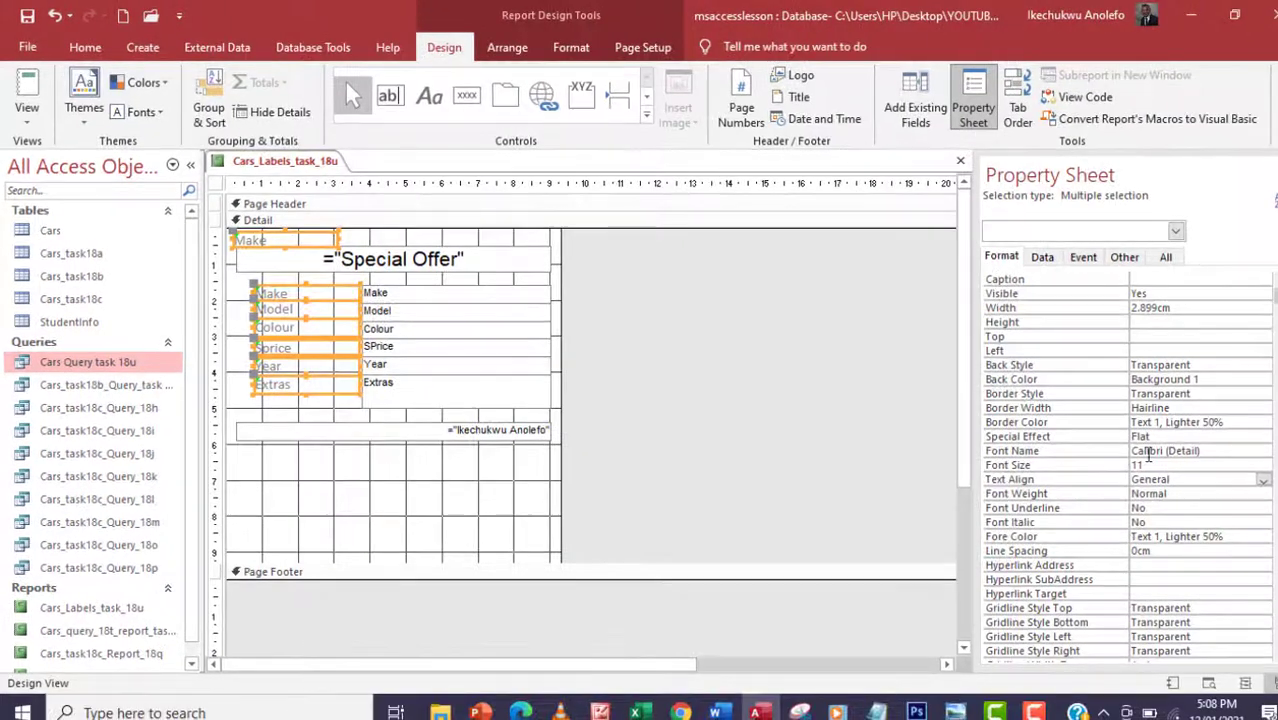
left_click(1236, 466)
left_click(1263, 466)
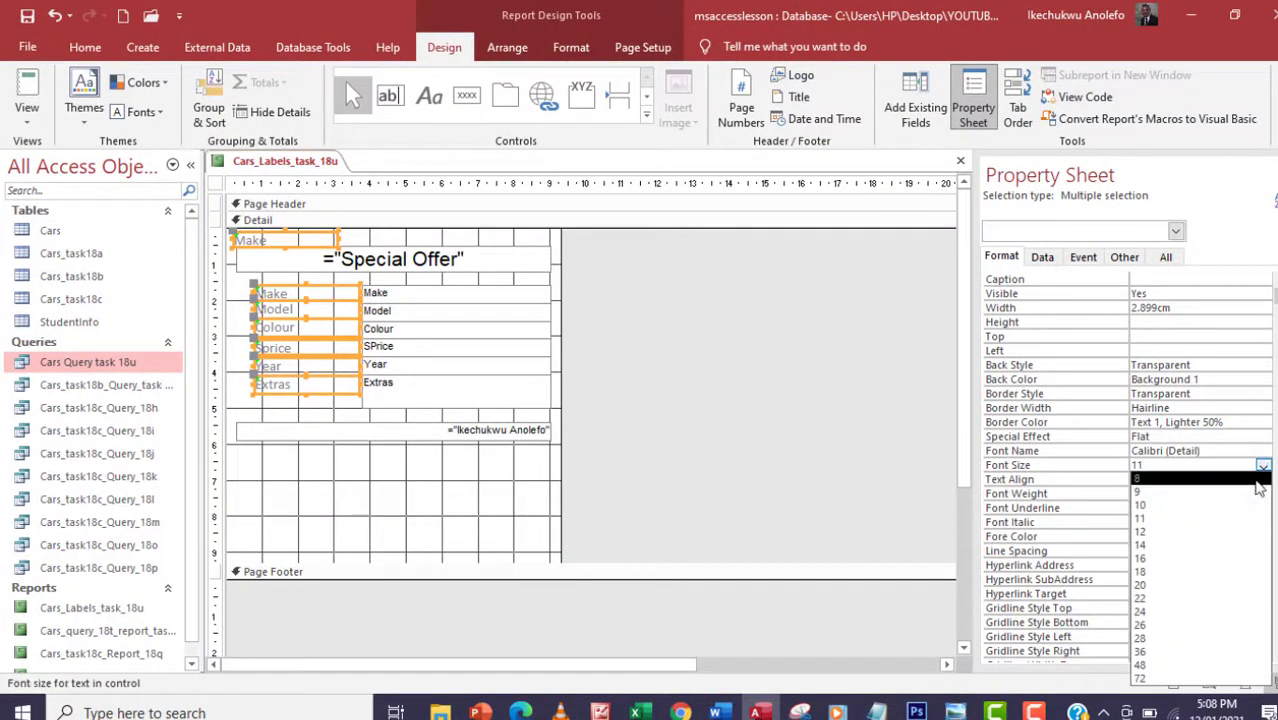
left_click(1163, 480)
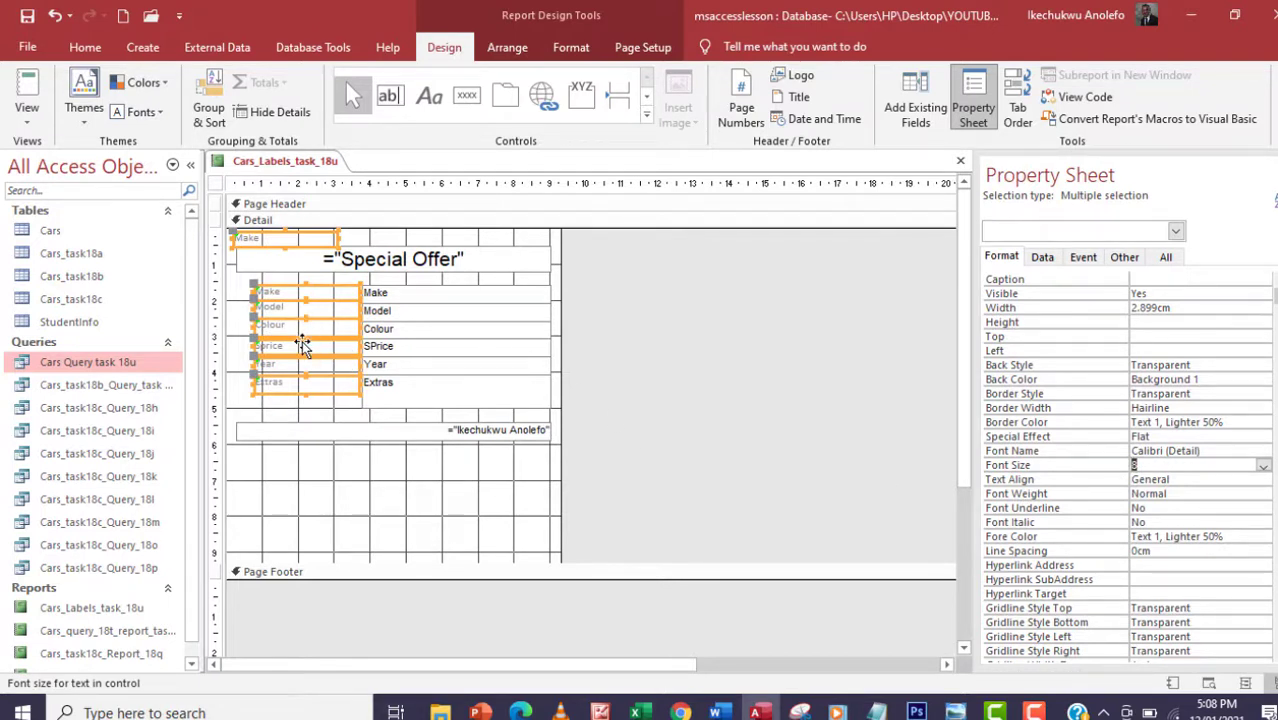
left_click(27, 113)
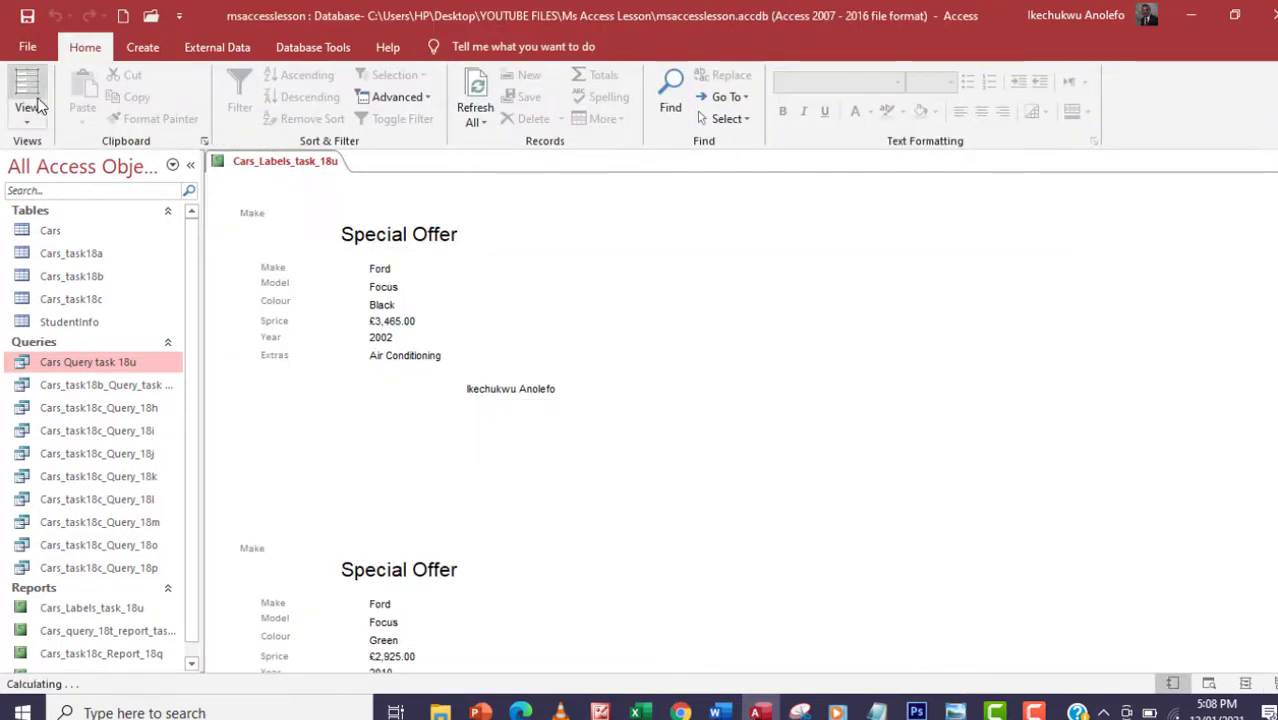
Step: Glance at the paper size options, then switch Cars_Labels_task_18u to Print Preview
left_click(32, 112)
left_click(28, 110)
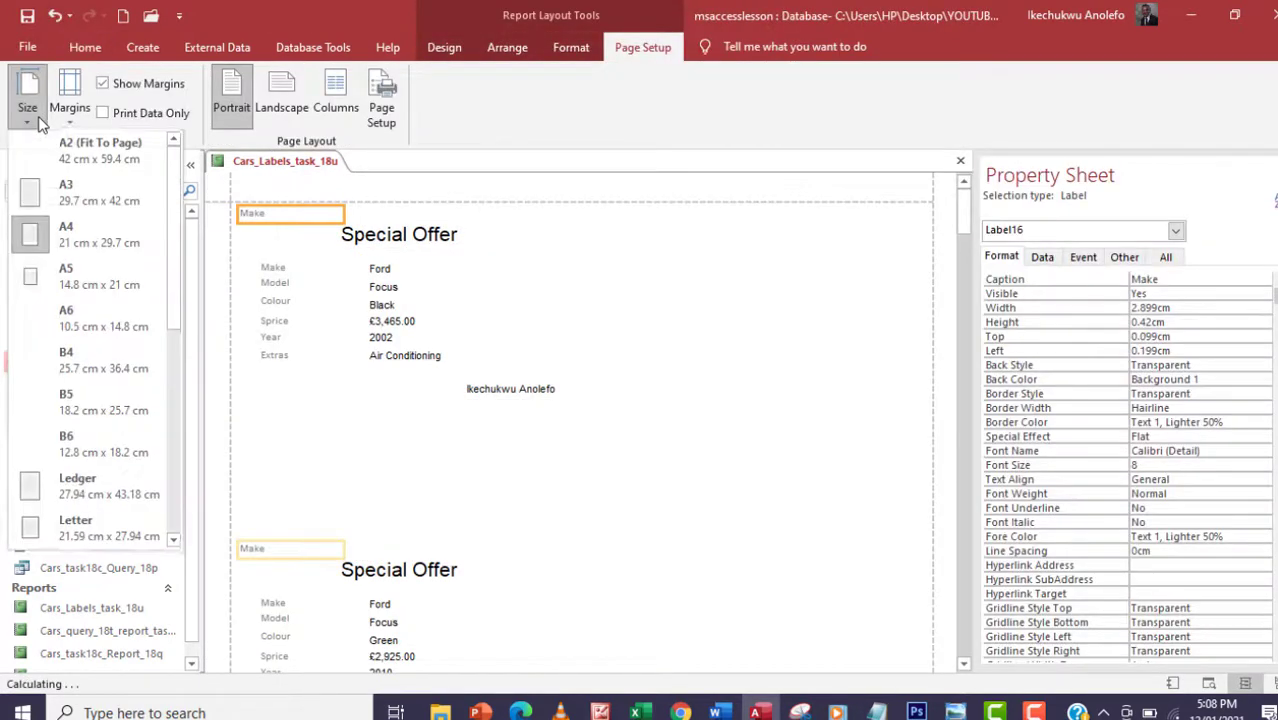
left_click(575, 128)
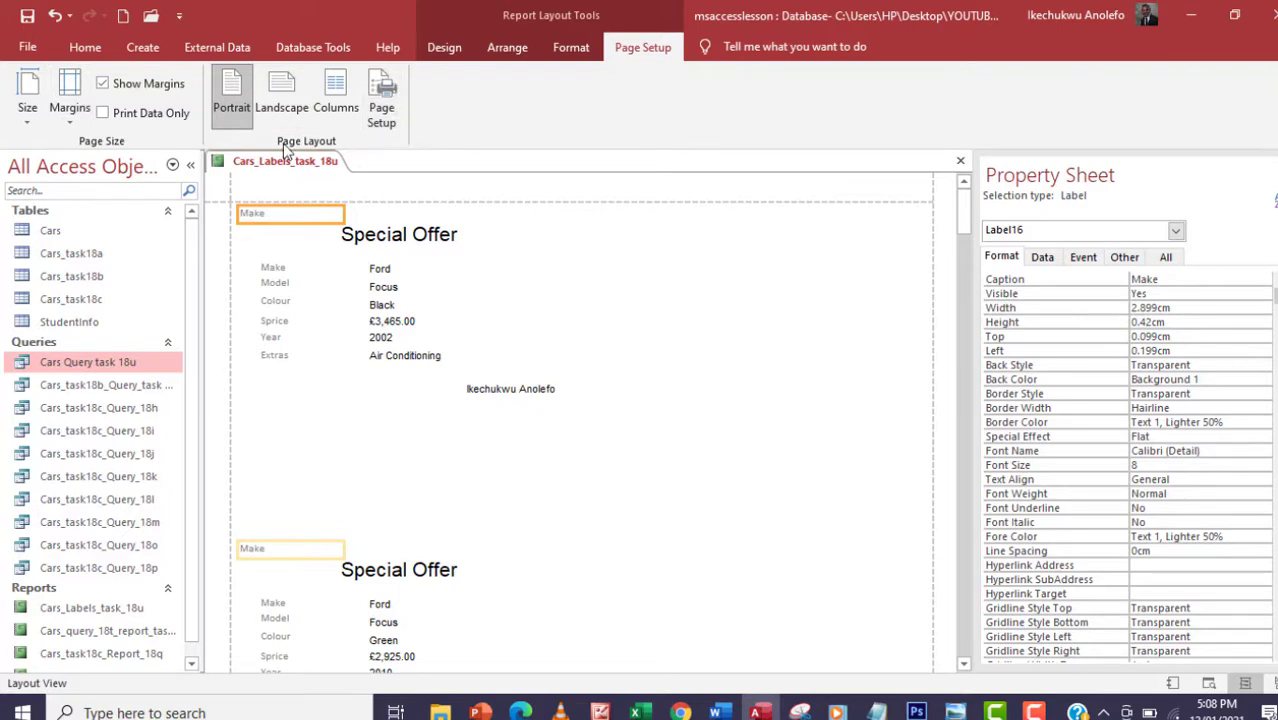
left_click(83, 47)
left_click(38, 127)
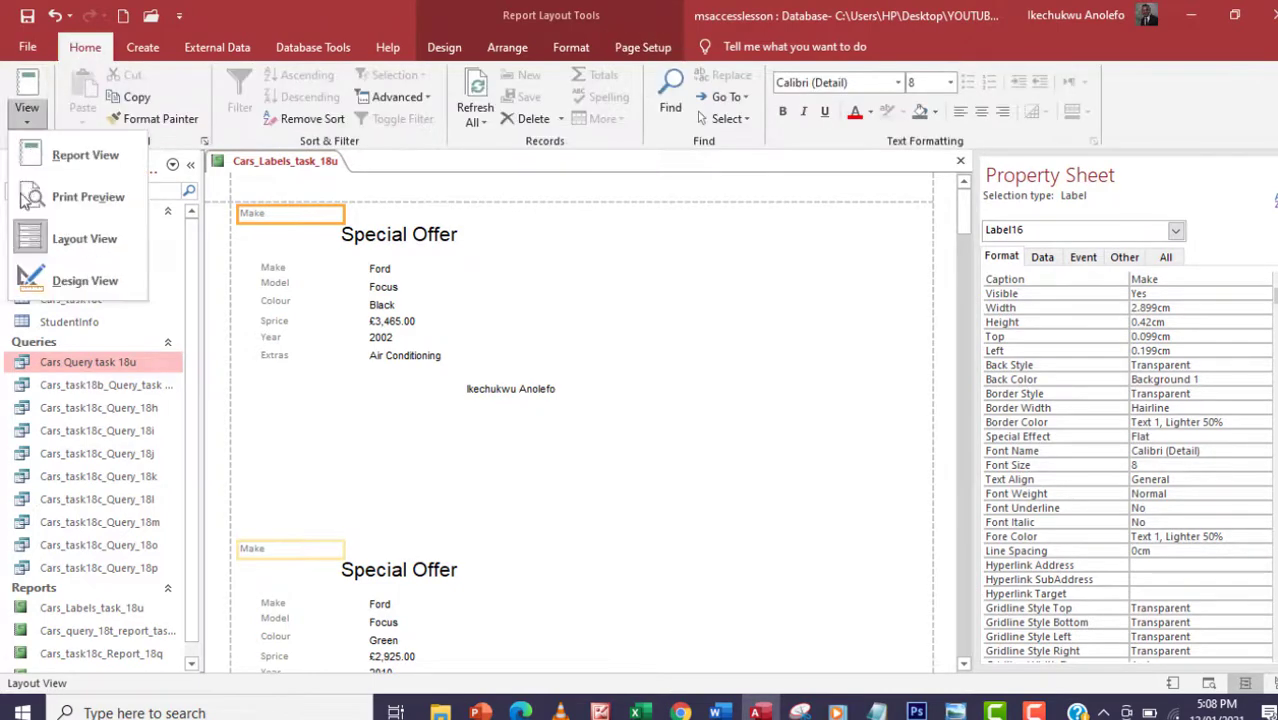
left_click(56, 194)
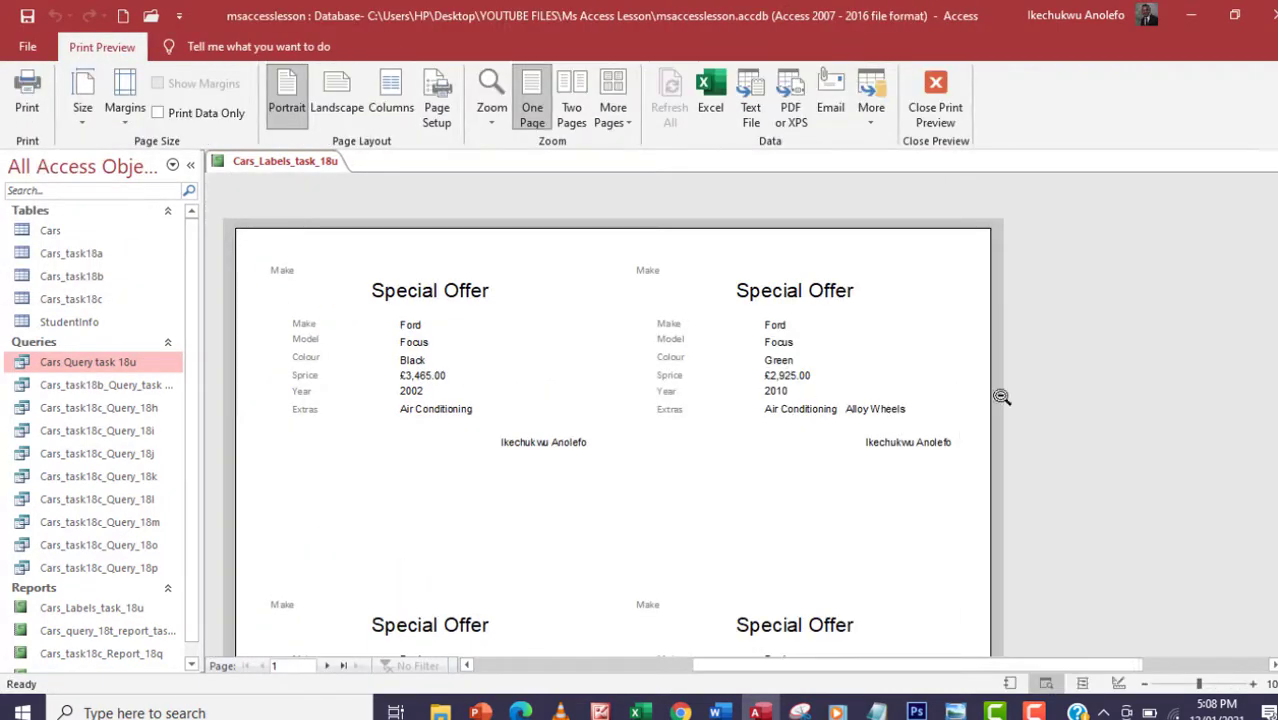
Step: Scroll through the previewed label pages, then close Print Preview to return to Layout View
scroll(1206, 283, "down", 1)
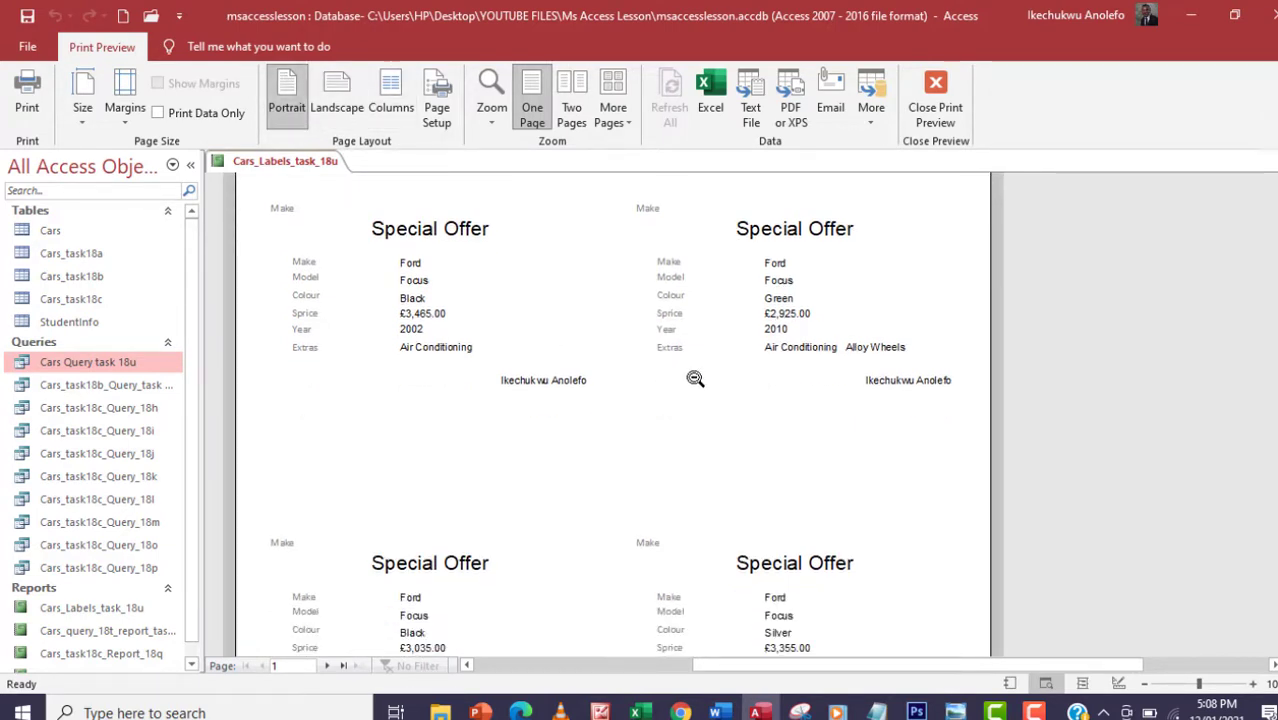
scroll(695, 379, "down", 2)
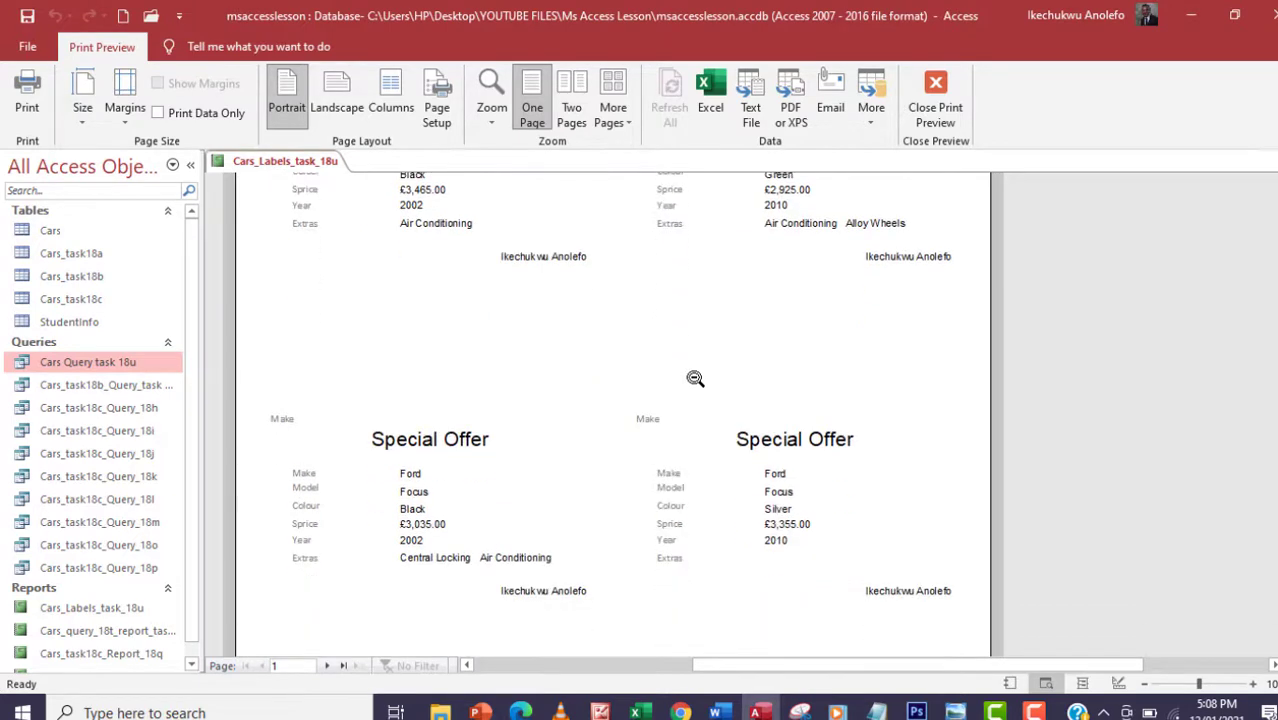
scroll(695, 379, "down", 4)
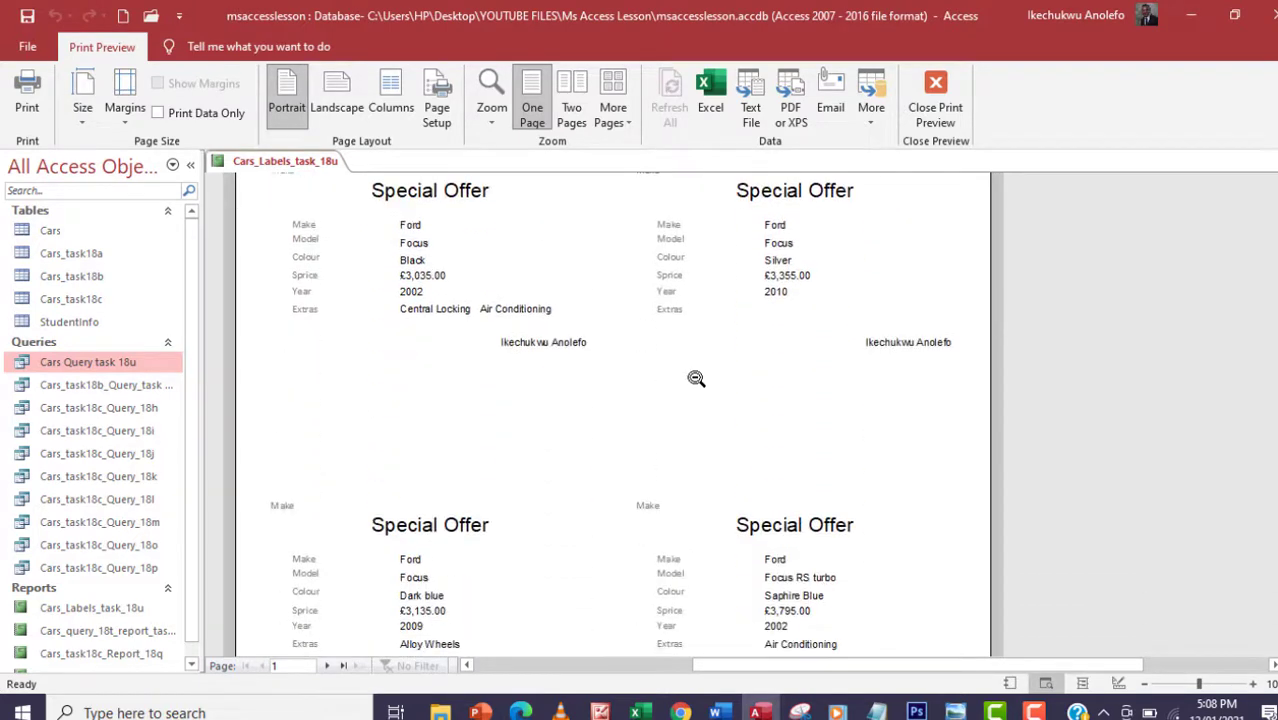
scroll(695, 378, "down", 1)
scroll(736, 303, "up", 2)
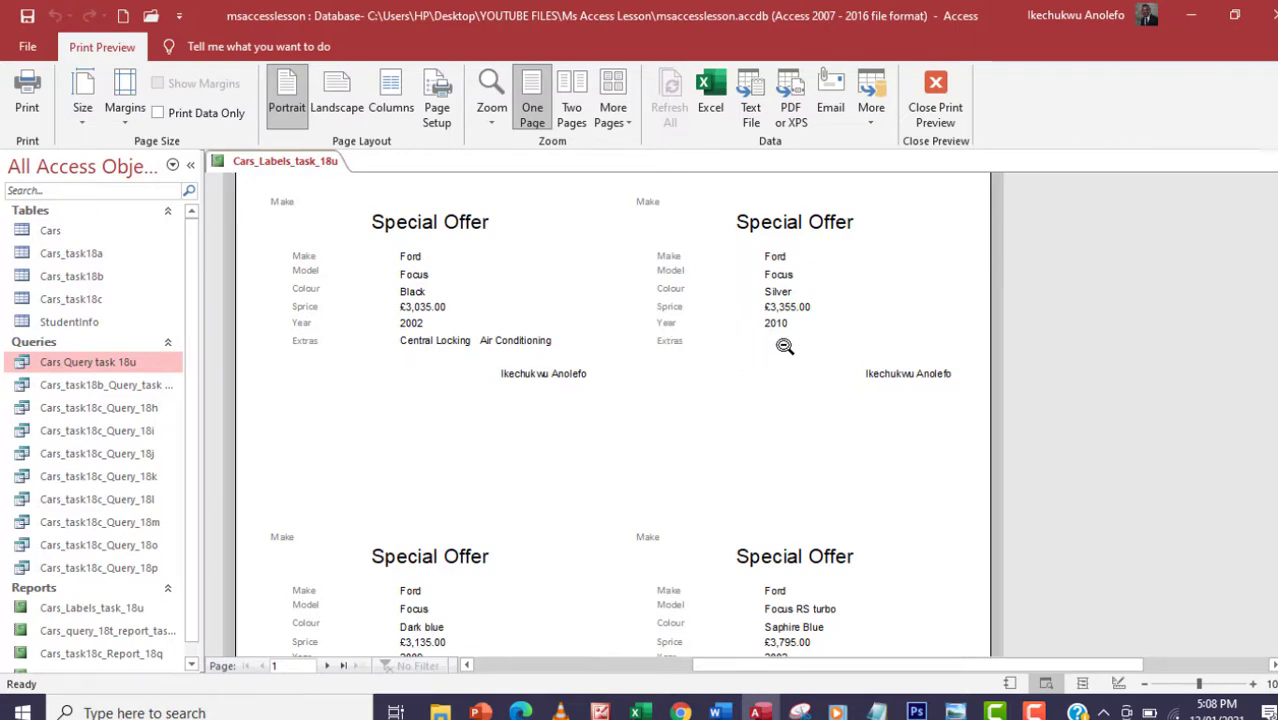
left_click(935, 112)
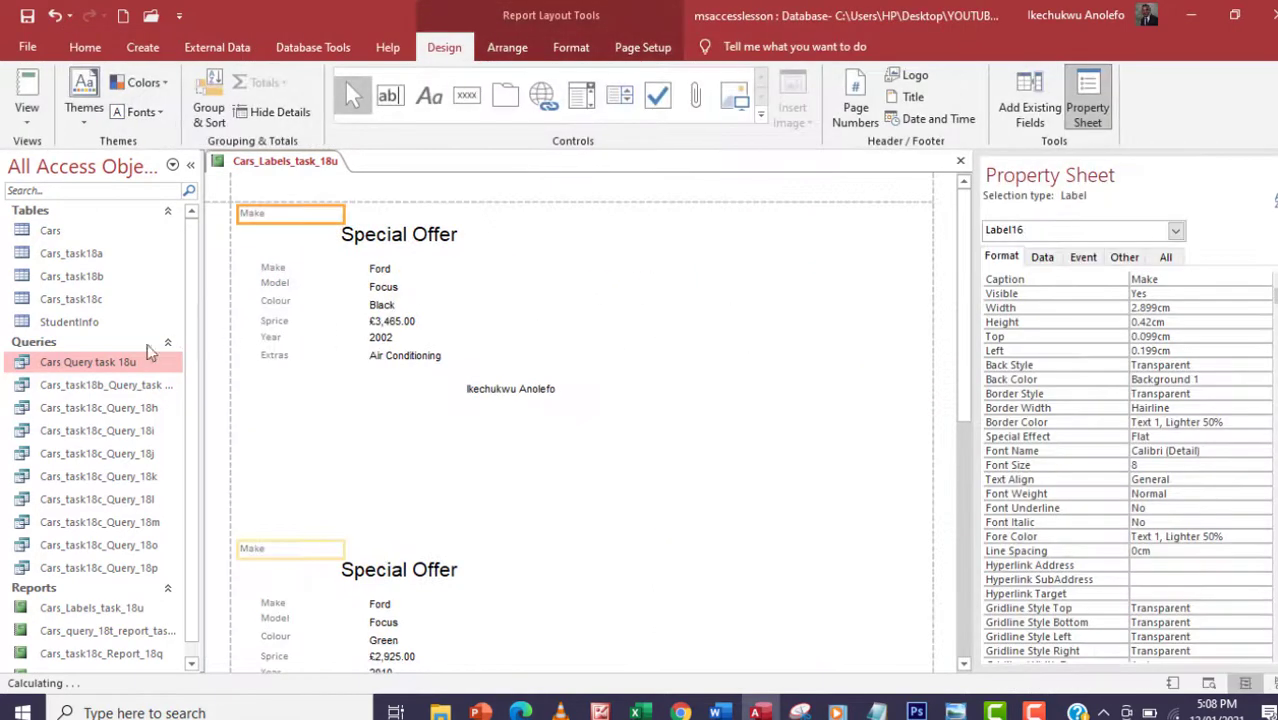
Step: Confirm in Cars Query task 18u the silver Focus has empty Extras, then reopen Print Preview
double_click(90, 366)
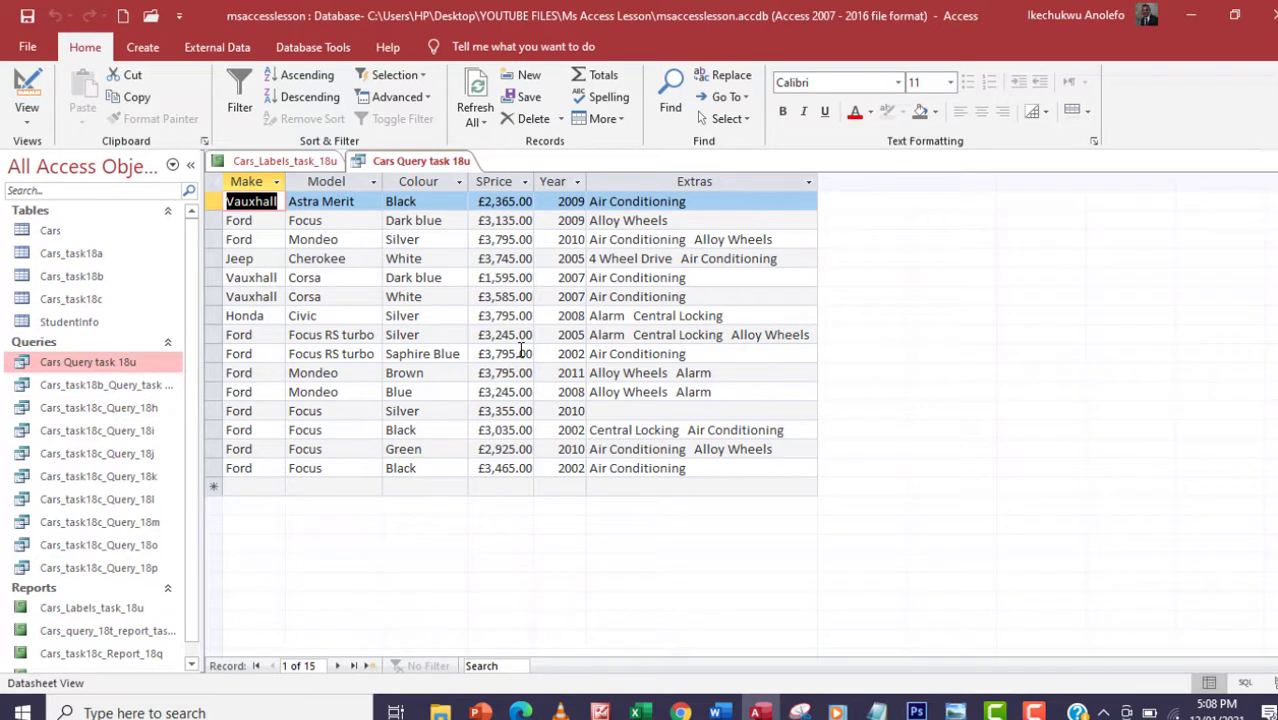
left_click(621, 414)
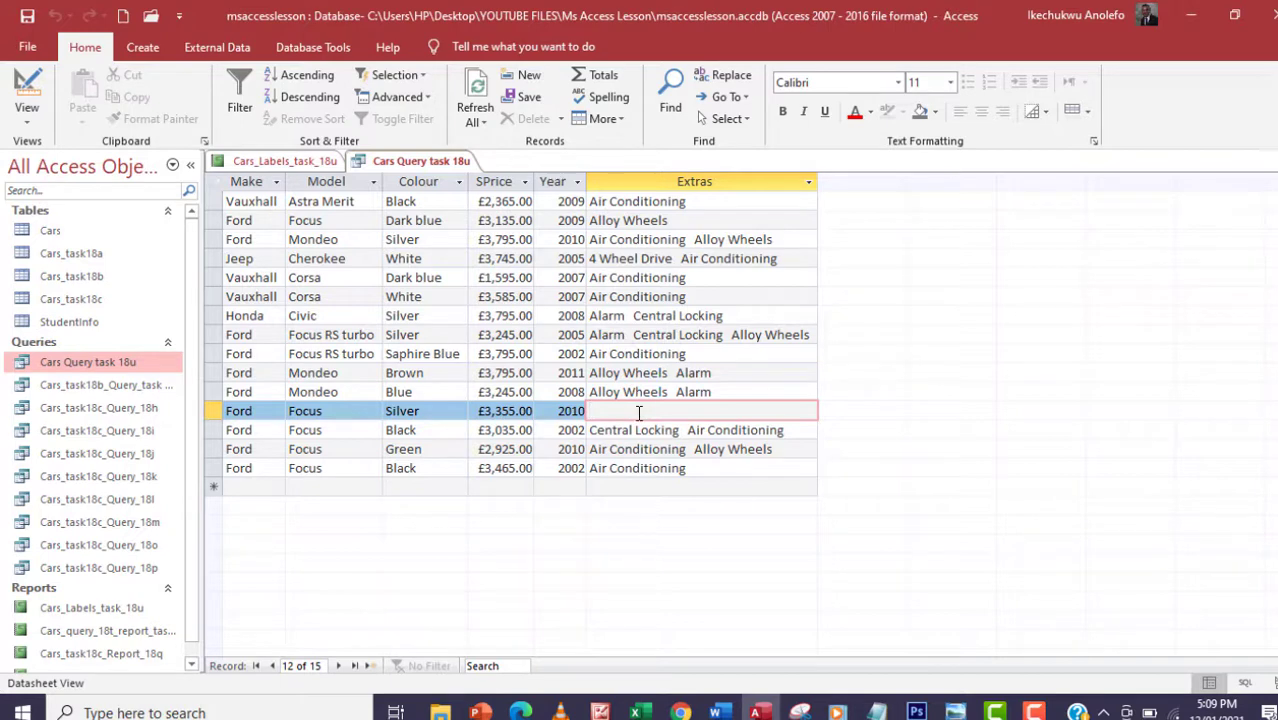
left_click(1269, 165)
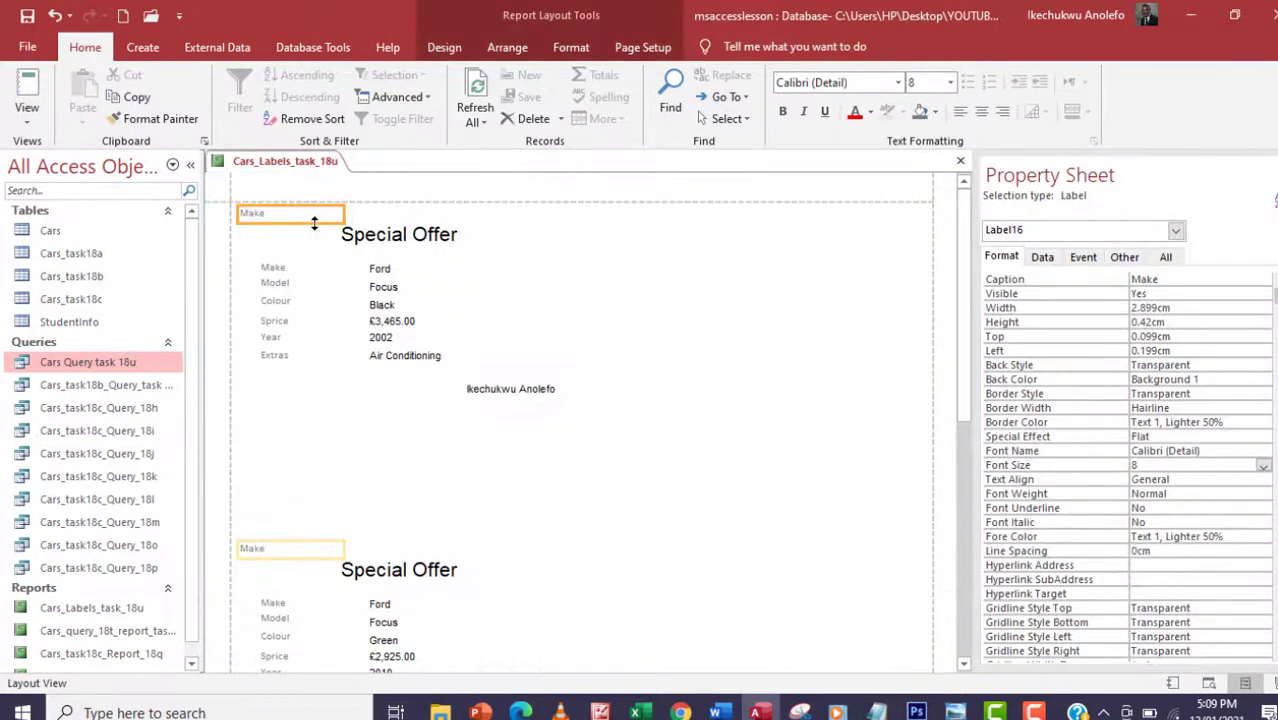
left_click(27, 112)
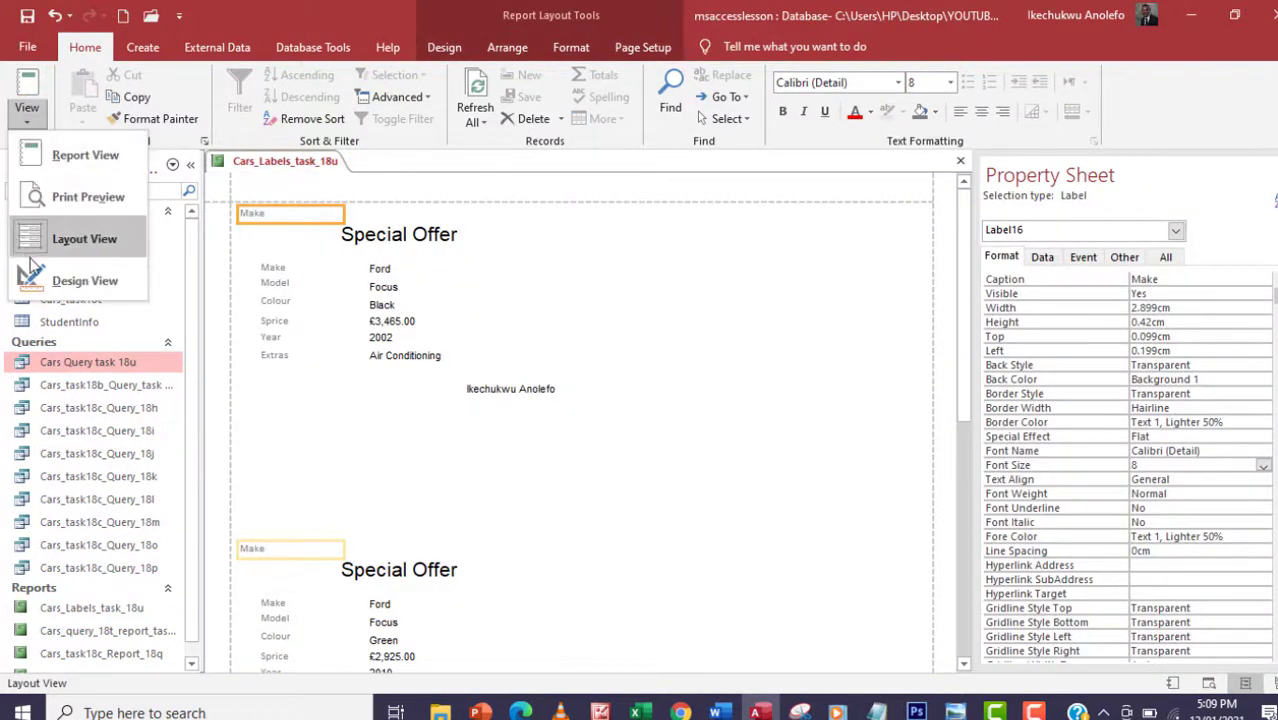
left_click(56, 198)
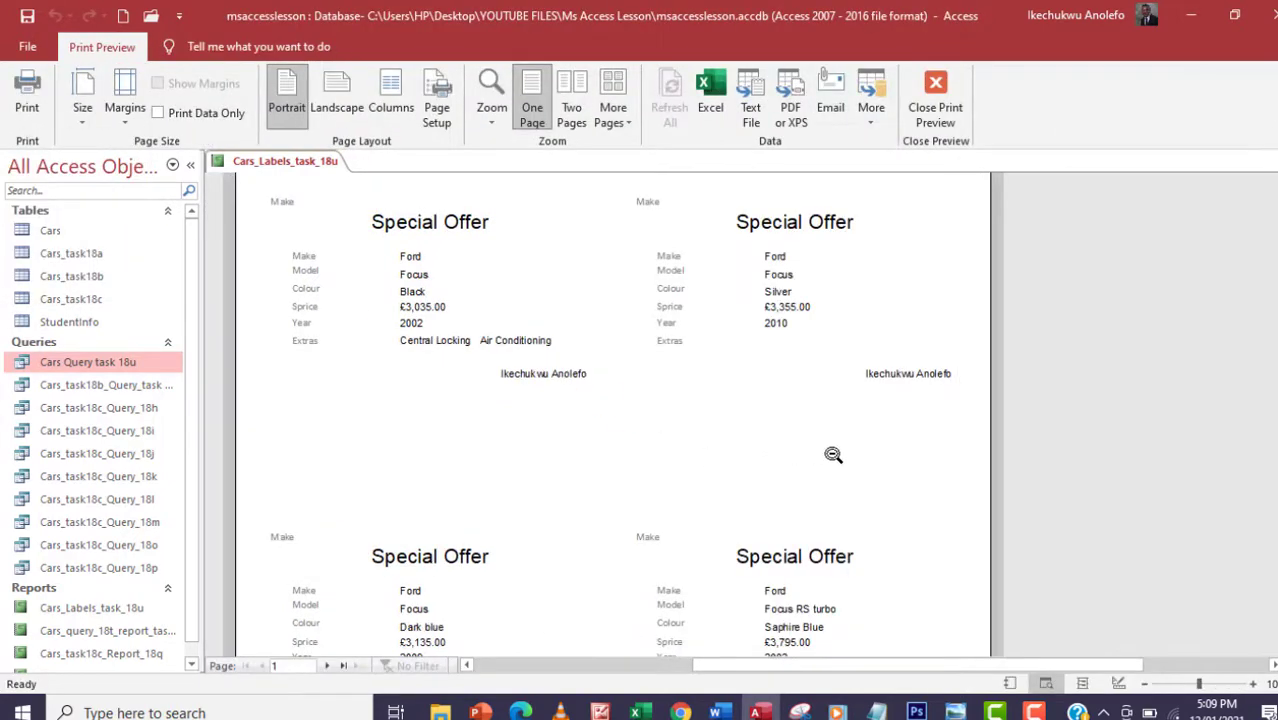
scroll(832, 455, "up", 10)
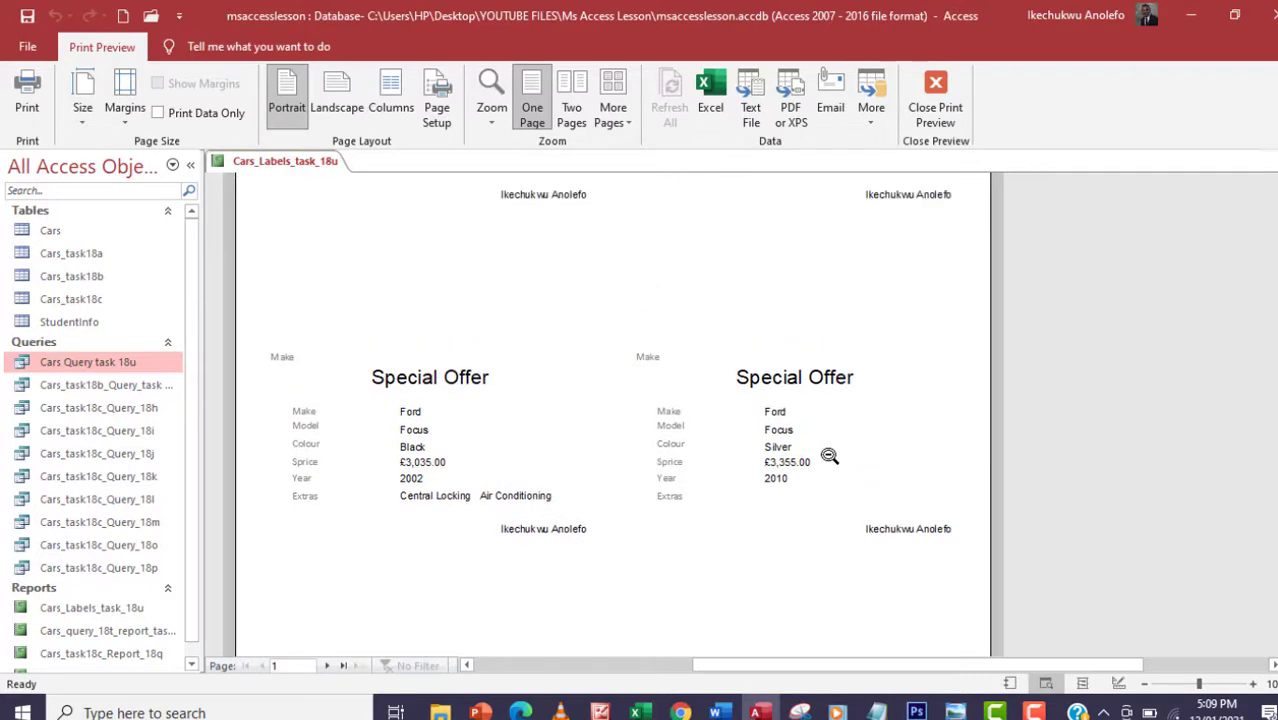
scroll(829, 455, "down", 1)
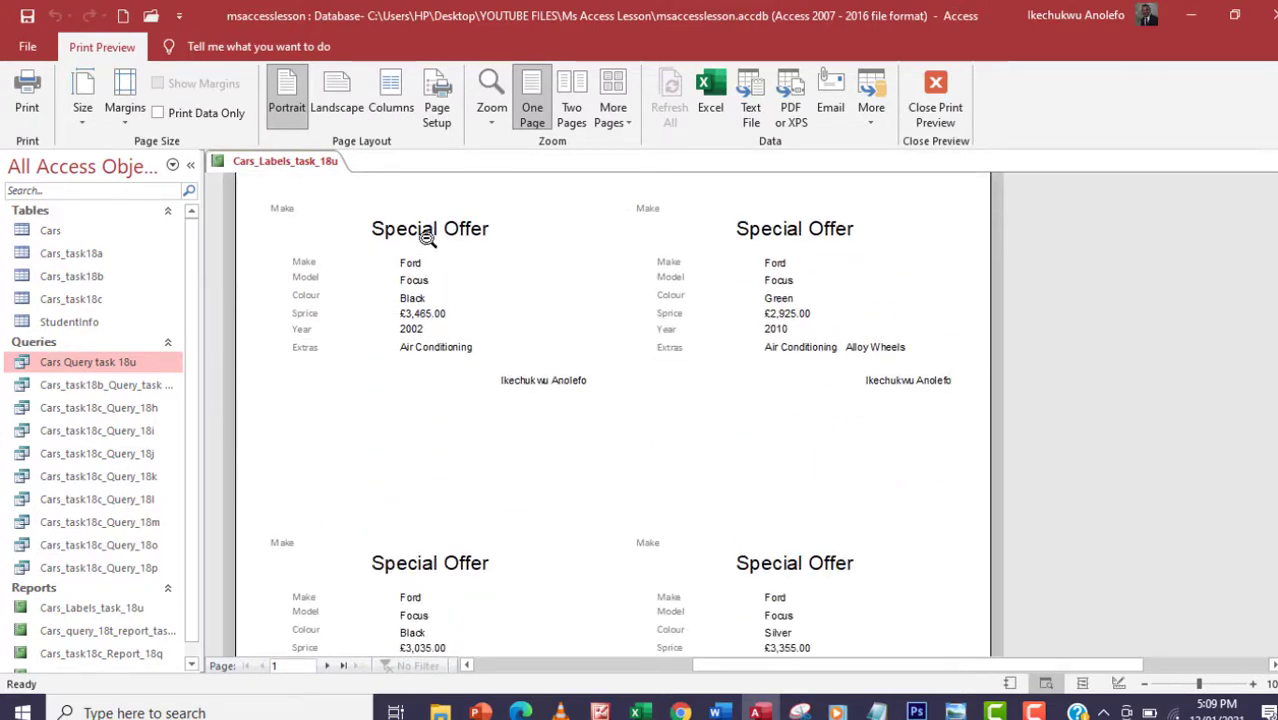
left_click(86, 363)
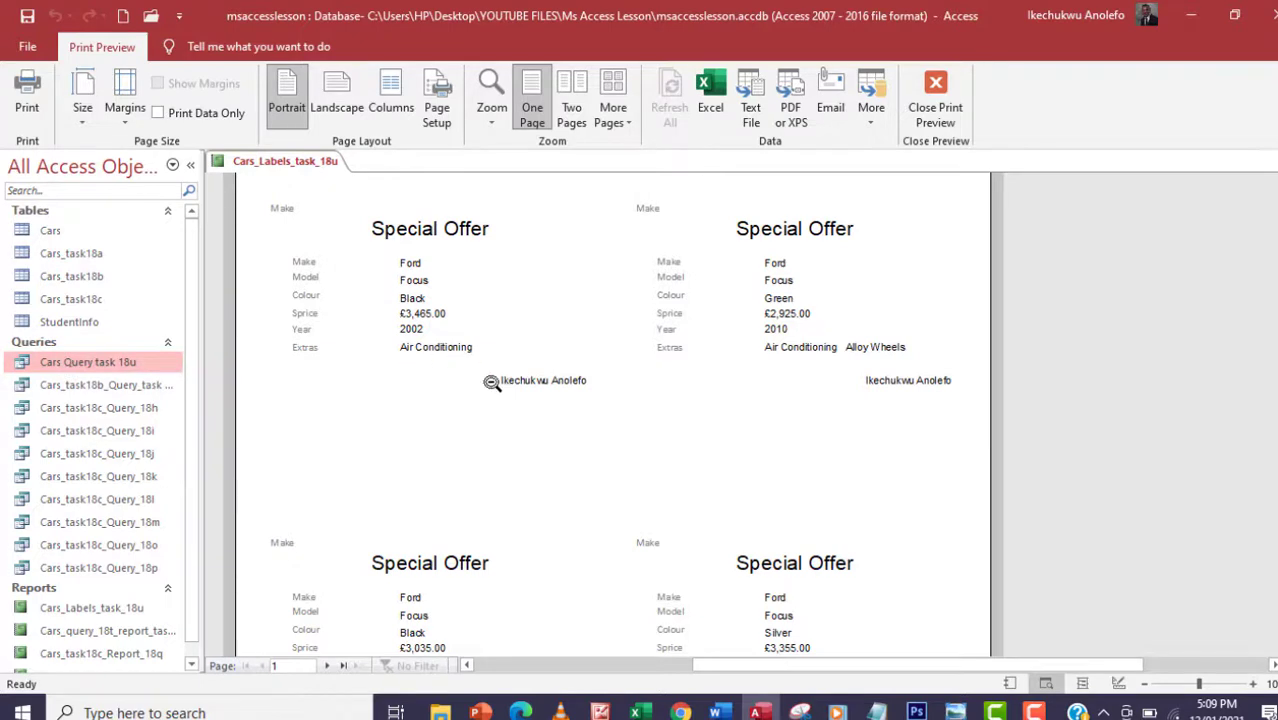
scroll(532, 438, "down", 3)
scroll(532, 438, "up", 1)
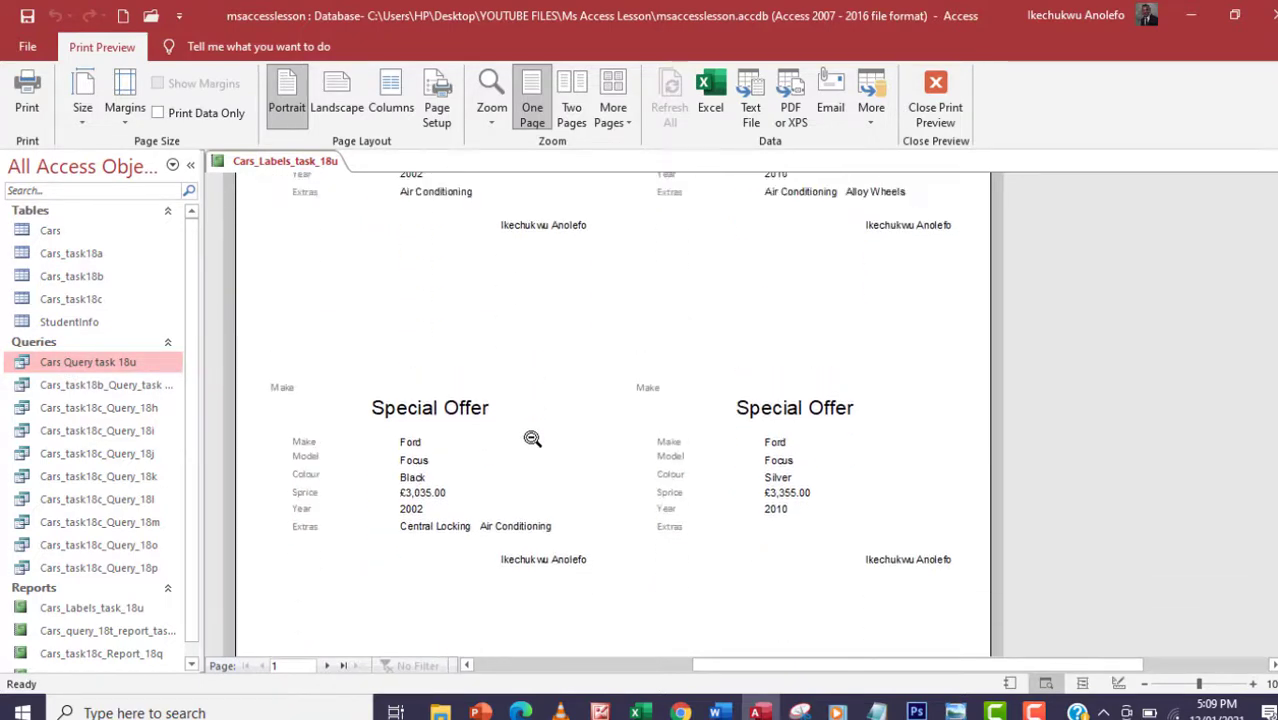
scroll(532, 438, "down", 1)
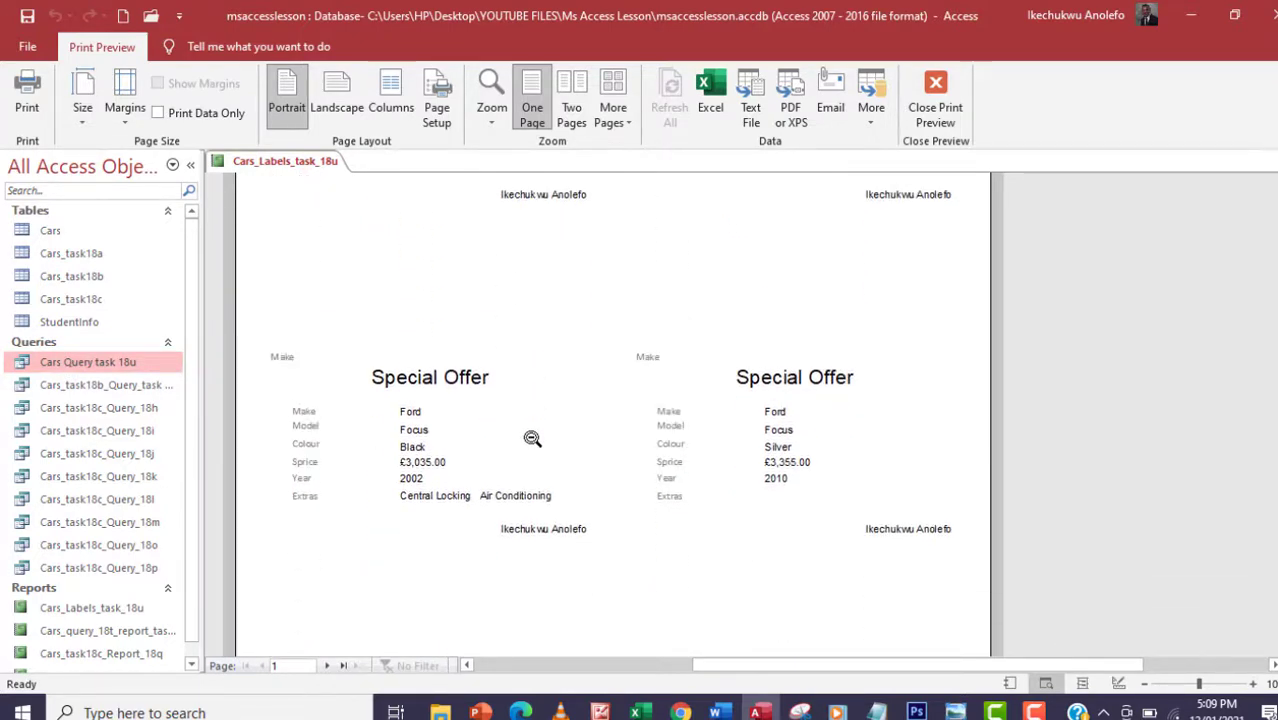